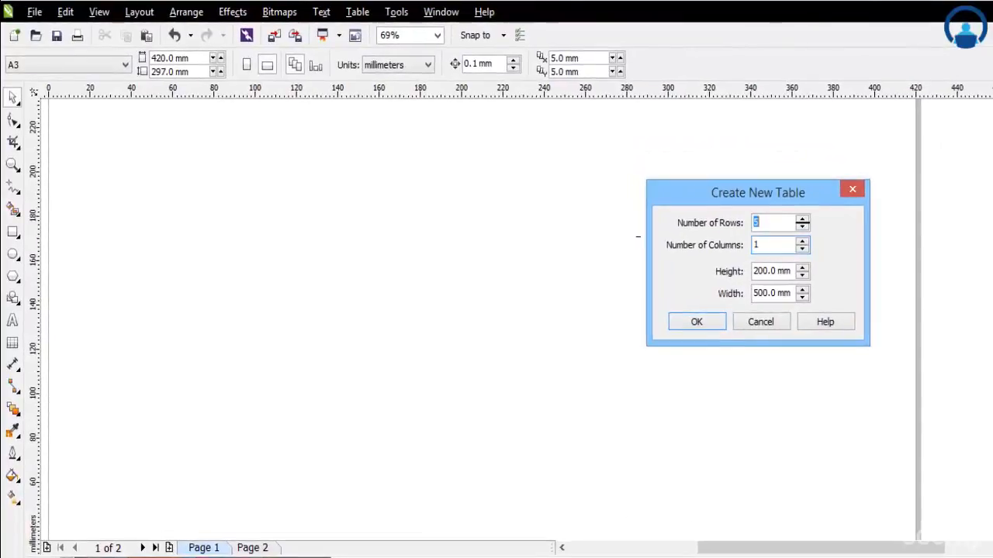
Step: Create a table with 5 rows and 3 columns, 200 mm high, and narrow it to about 258 mm wide within the page
click(784, 240)
click(802, 241)
click(802, 241)
scroll(477, 211, down, 3)
key(F4)
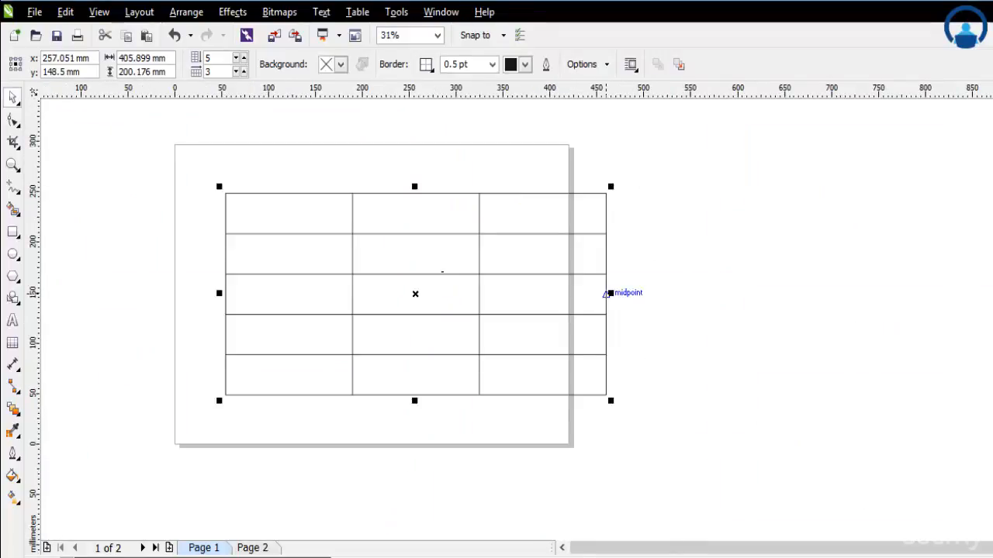
drag(611, 292, 467, 280)
drag(177, 168, 616, 439)
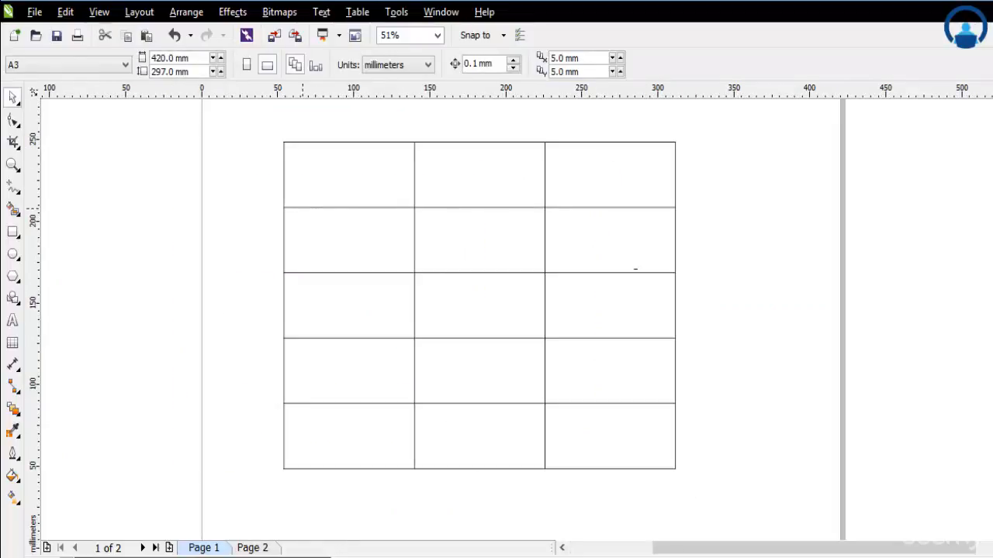
Step: Select the table and open it for cell-level editing with the Table tool
click(301, 273)
click(321, 12)
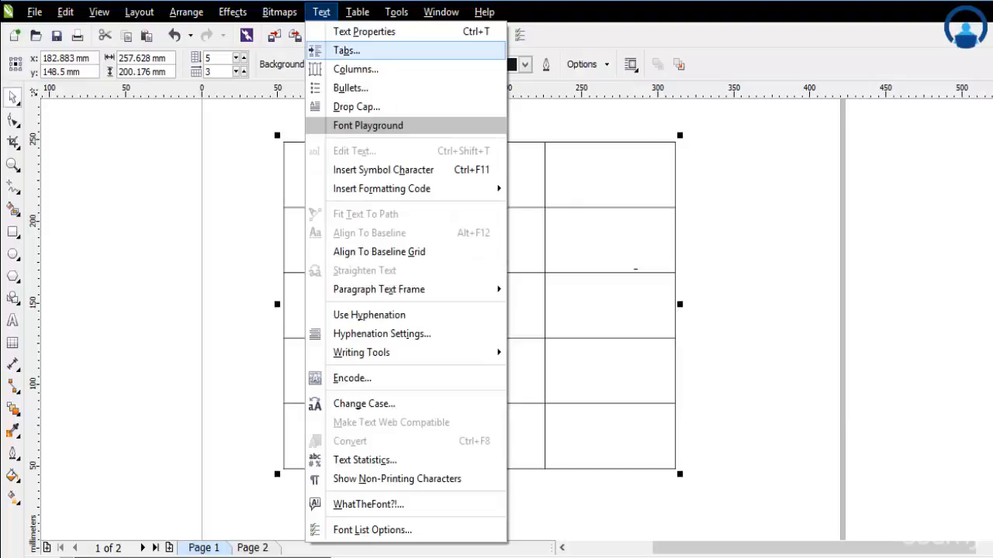
mouse_move(357, 12)
mouse_move(379, 95)
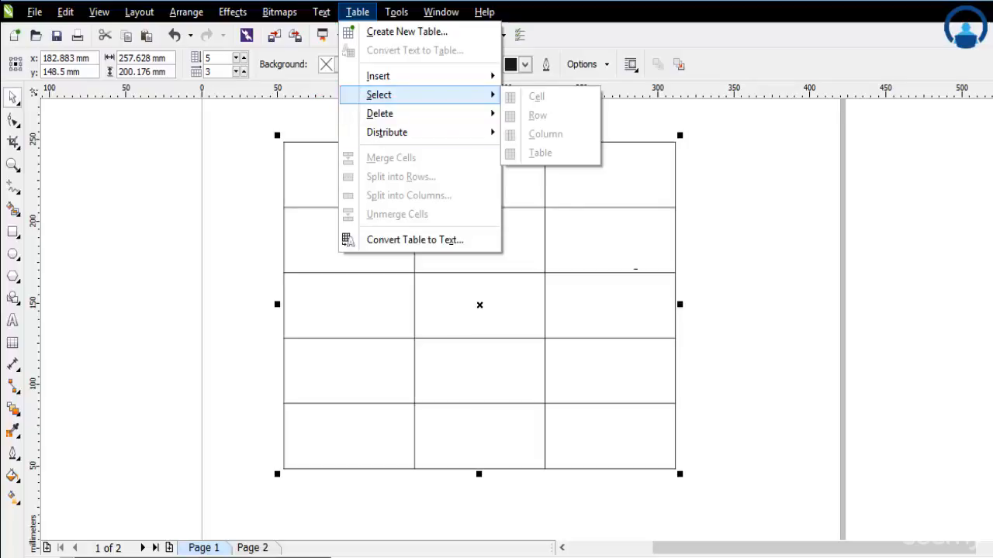
click(683, 206)
click(631, 208)
double_click(631, 207)
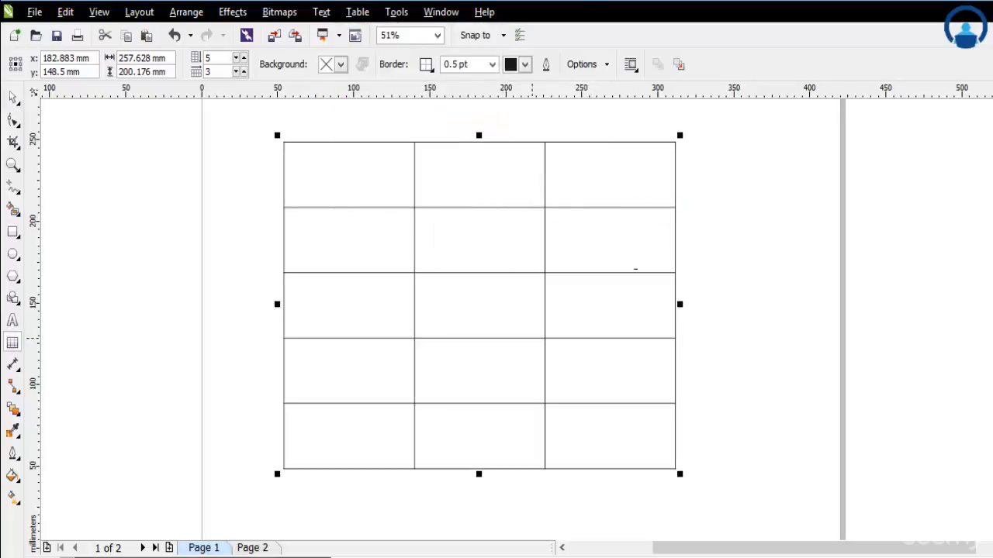
Step: Place the text cursor in the middle cell of the third row and select that cell
click(322, 172)
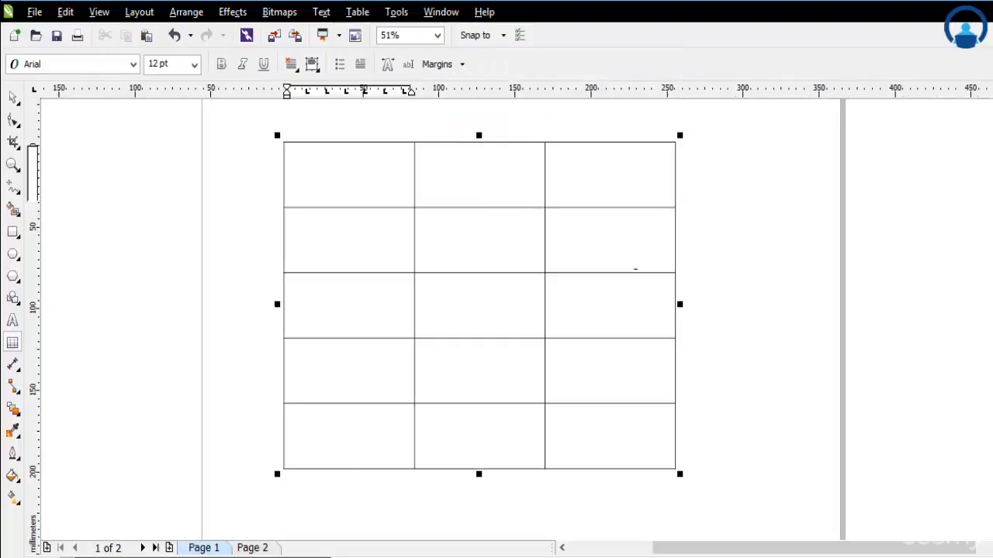
key(Tab)
key(Down)
key(Down)
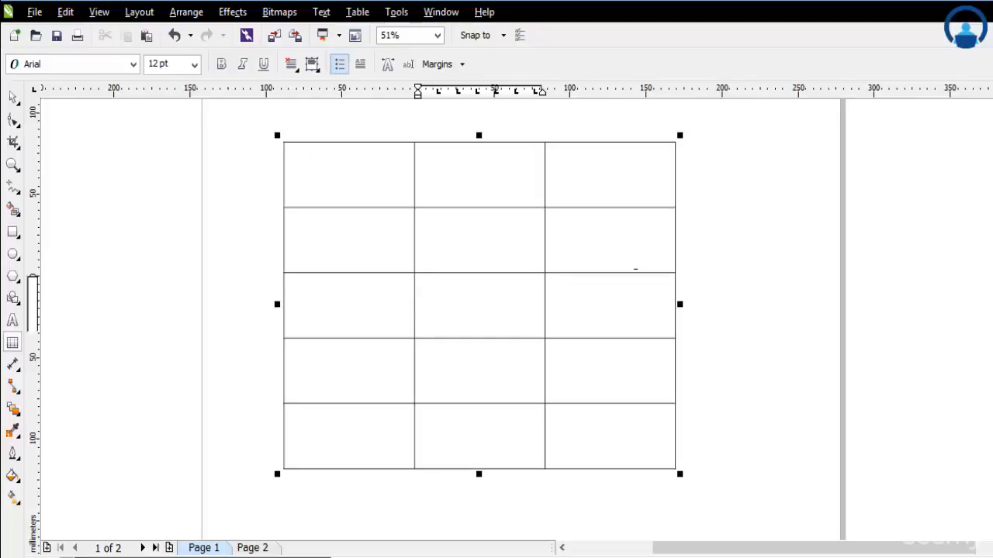
click(357, 11)
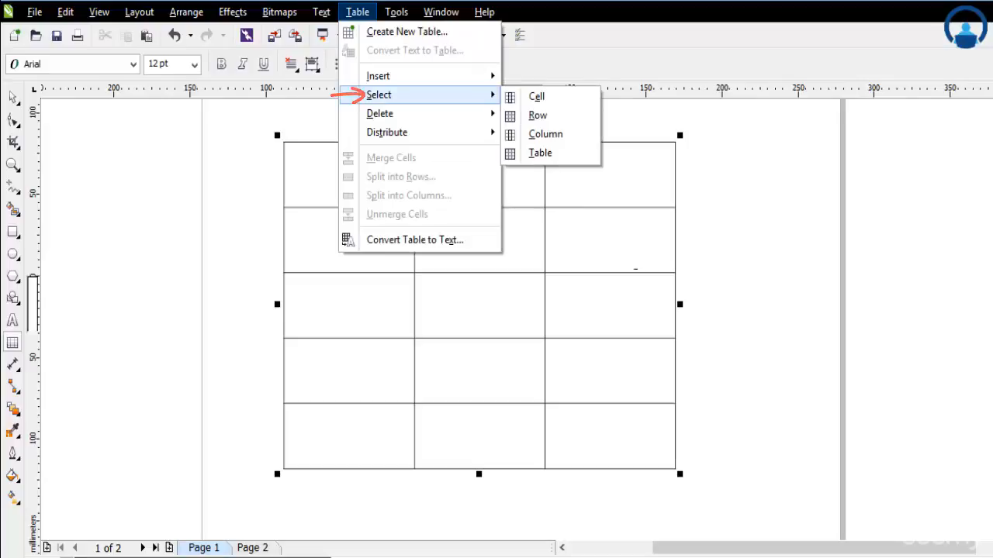
click(535, 96)
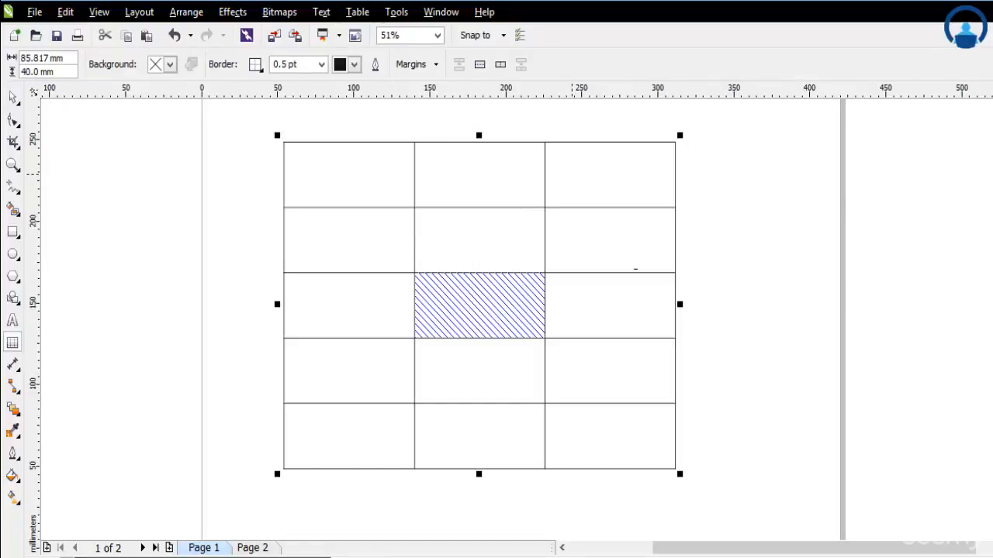
Step: Select only the last cell of the table's first row
click(572, 174)
click(358, 12)
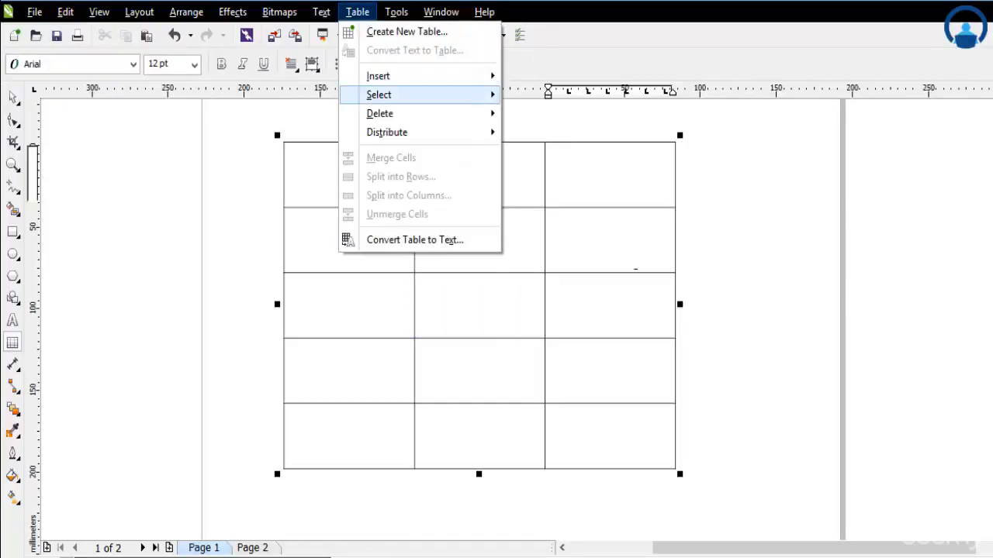
mouse_move(419, 94)
click(536, 96)
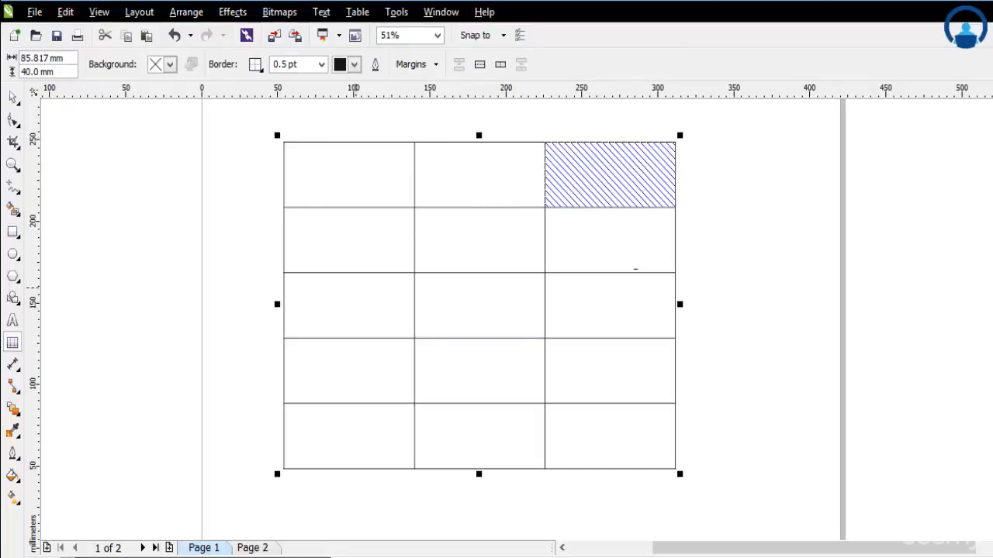
Step: Select the table's entire fourth row, starting from its middle cell
click(419, 346)
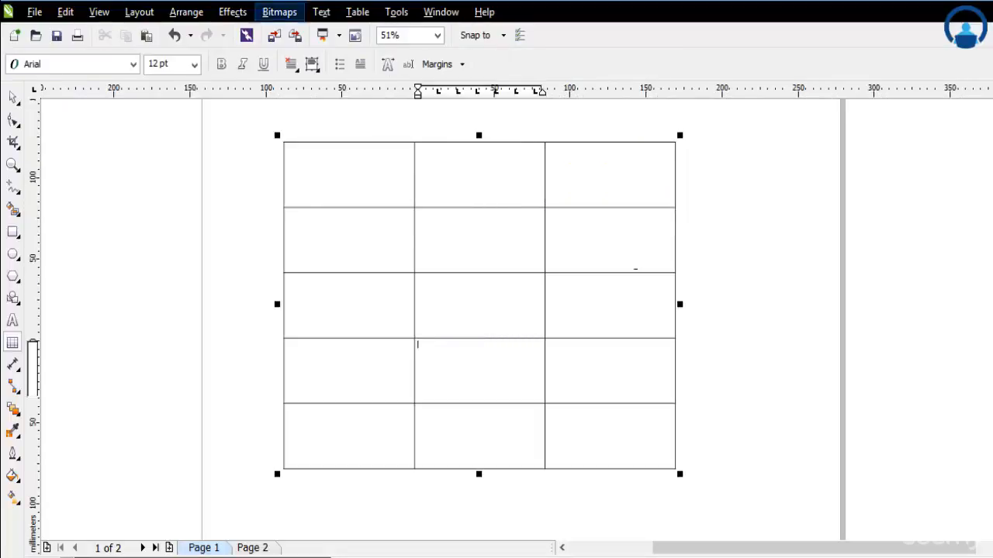
click(321, 13)
mouse_move(358, 13)
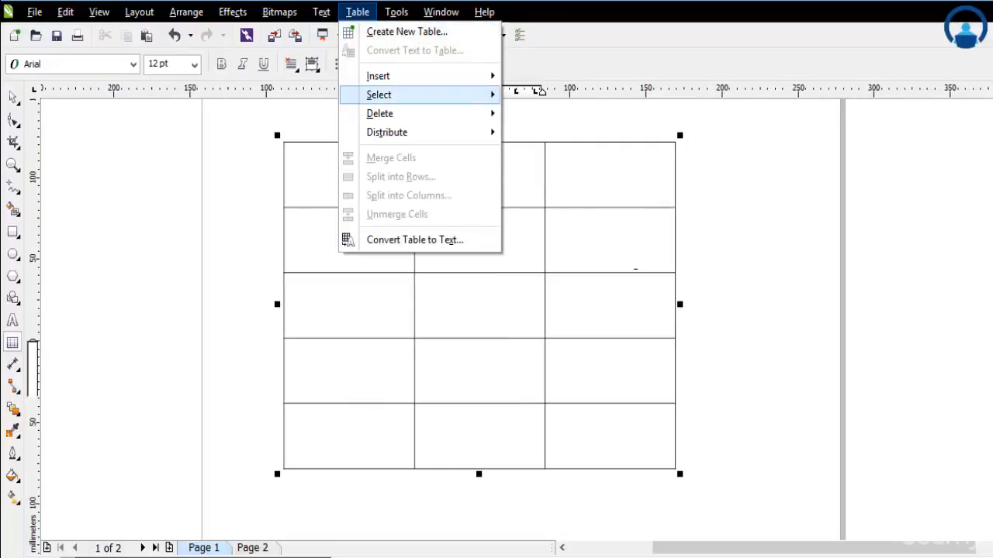
mouse_move(378, 94)
click(505, 117)
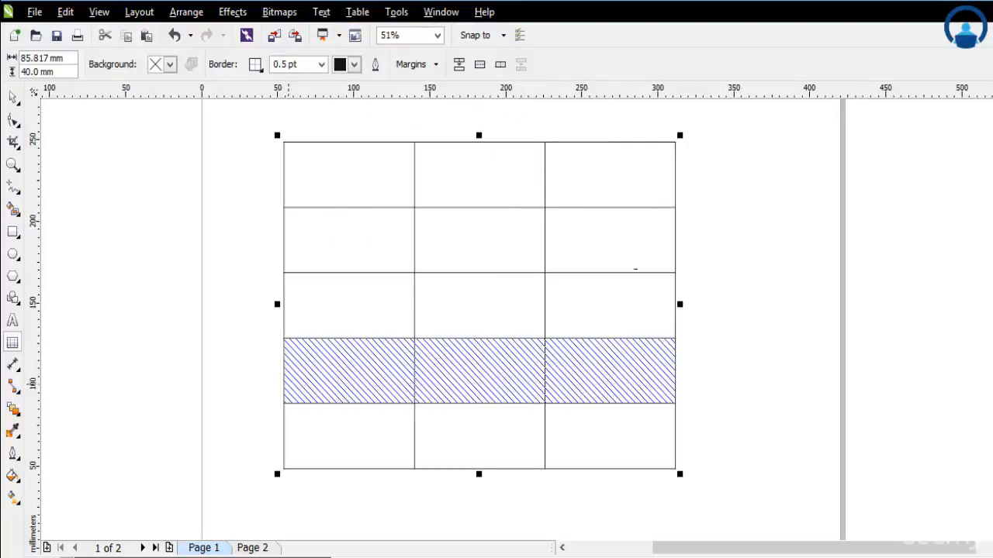
Step: Select the table's entire middle column, starting from its second-row cell
click(469, 241)
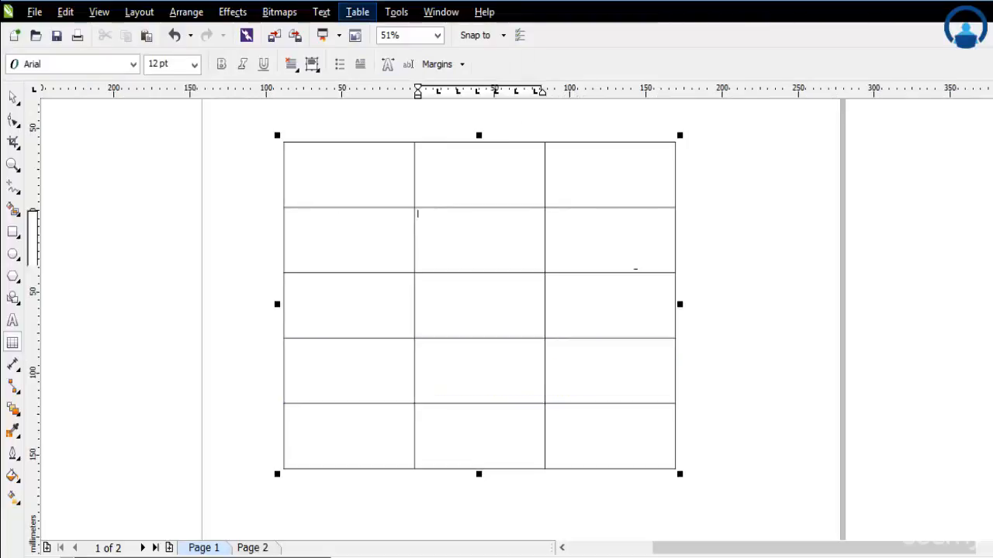
click(356, 12)
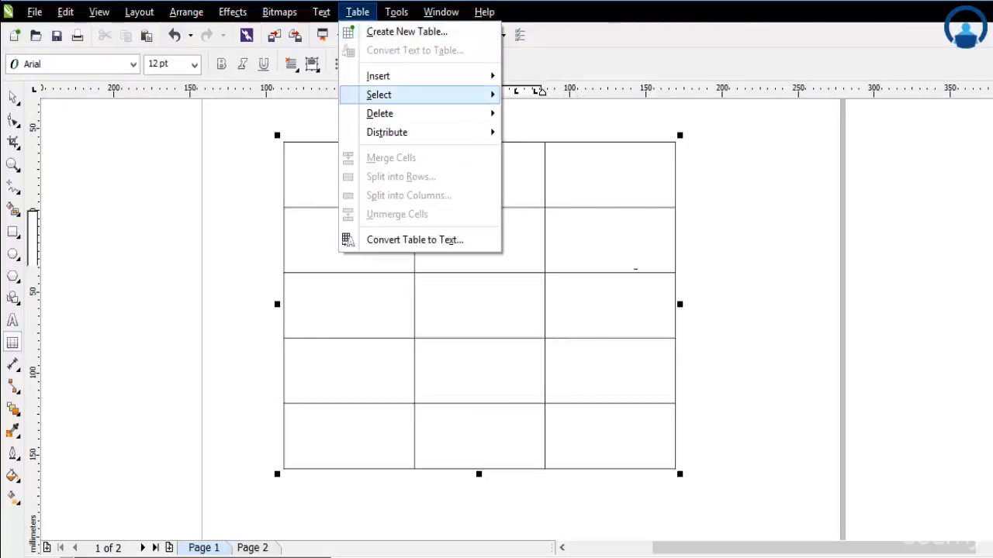
mouse_move(396, 94)
click(545, 133)
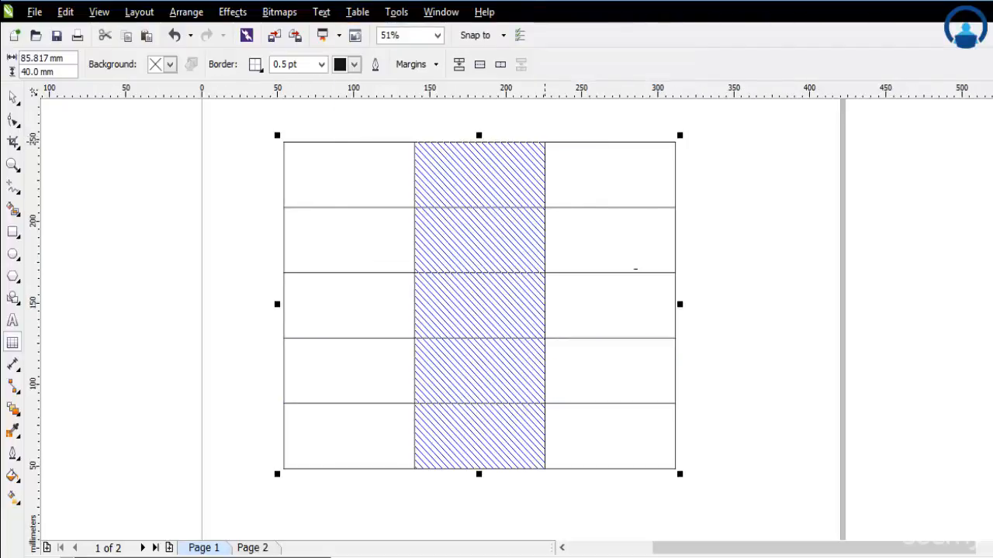
Step: Select the single cell where the first row meets the third column
click(605, 175)
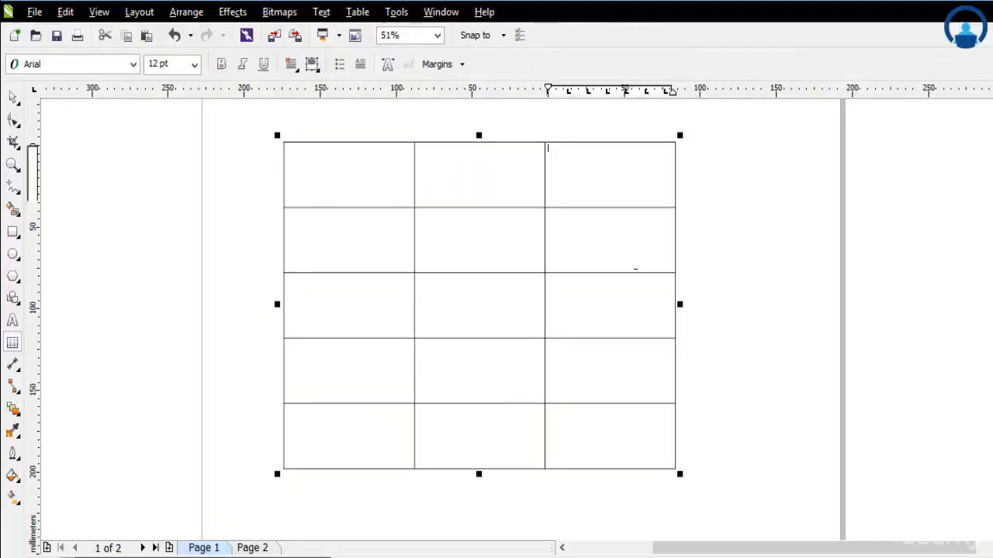
click(357, 12)
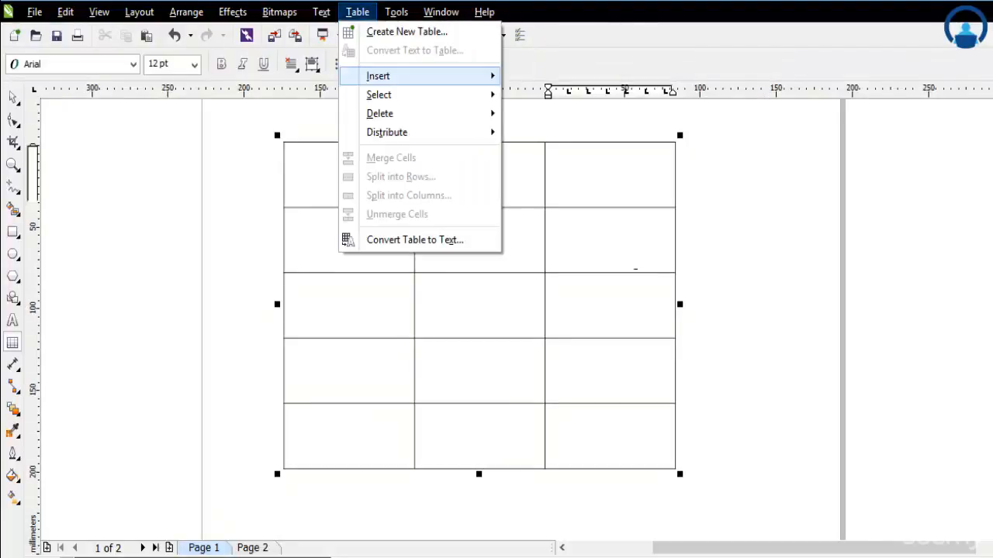
mouse_move(378, 94)
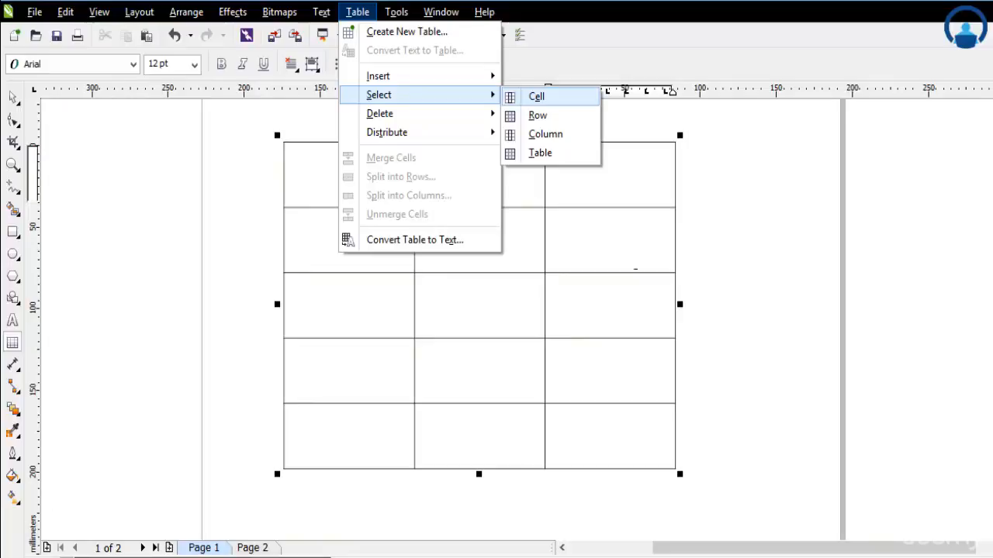
click(536, 96)
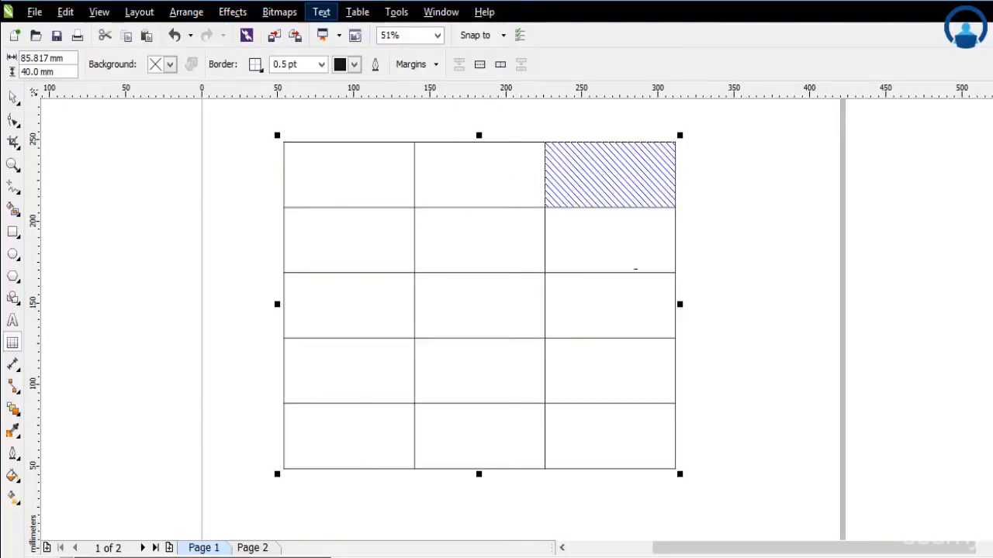
Step: Extend the selection from the third column's first cell to the whole first row
click(321, 12)
mouse_move(357, 11)
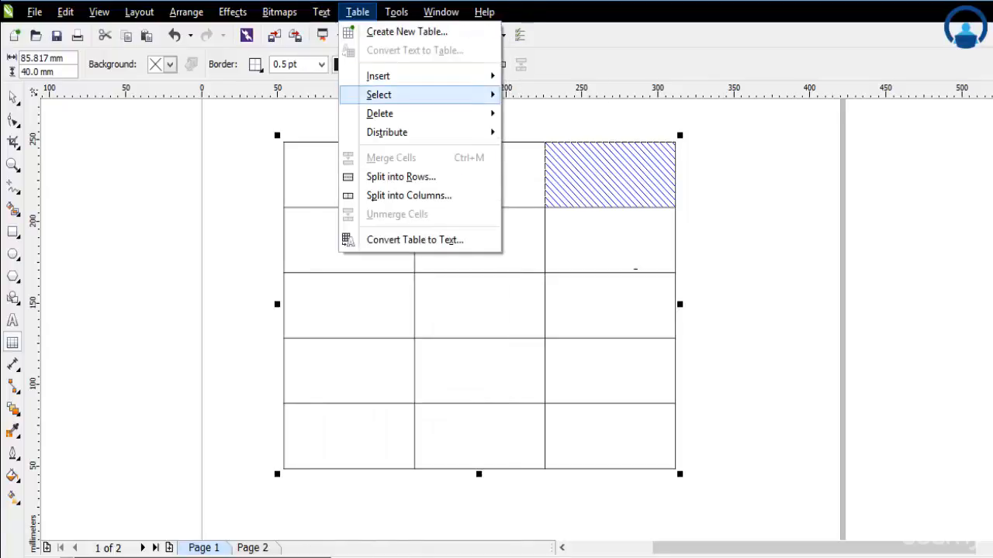
mouse_move(379, 95)
click(535, 115)
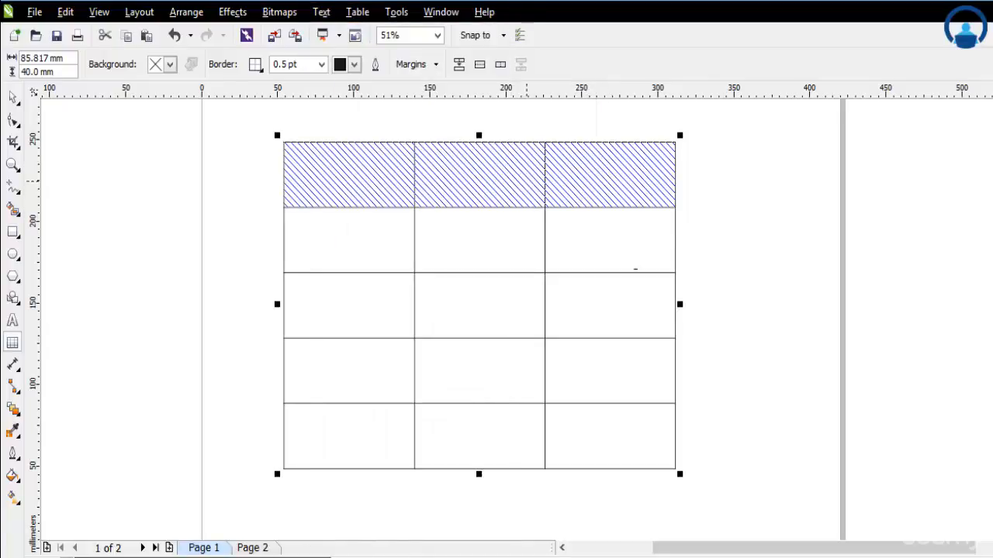
Step: Select the table's entire first column, starting from its first-row cell
click(340, 165)
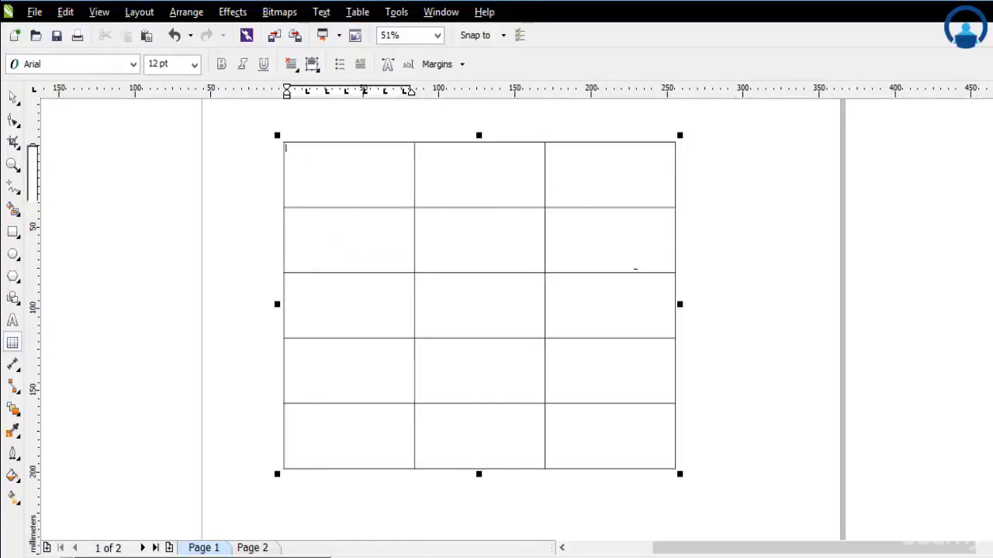
click(357, 11)
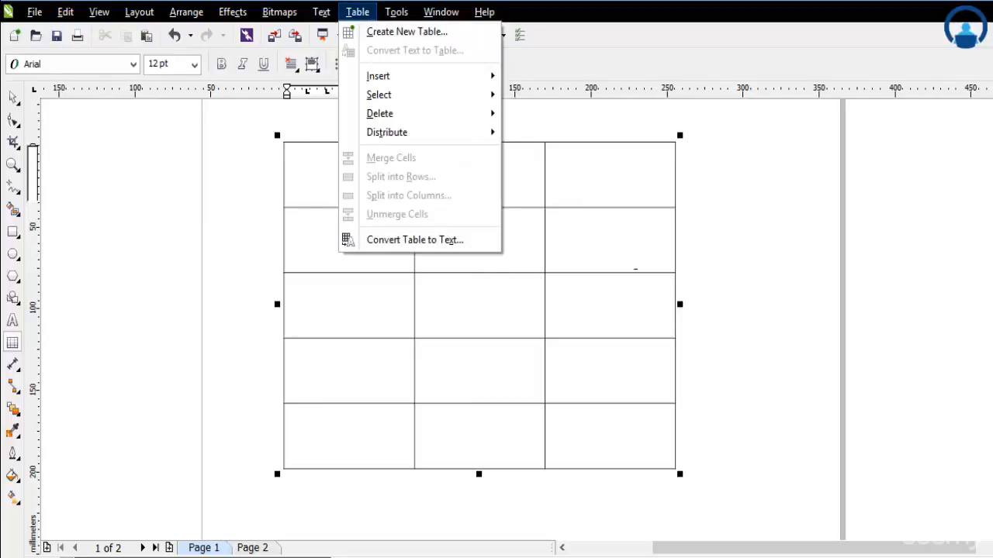
mouse_move(378, 95)
click(545, 133)
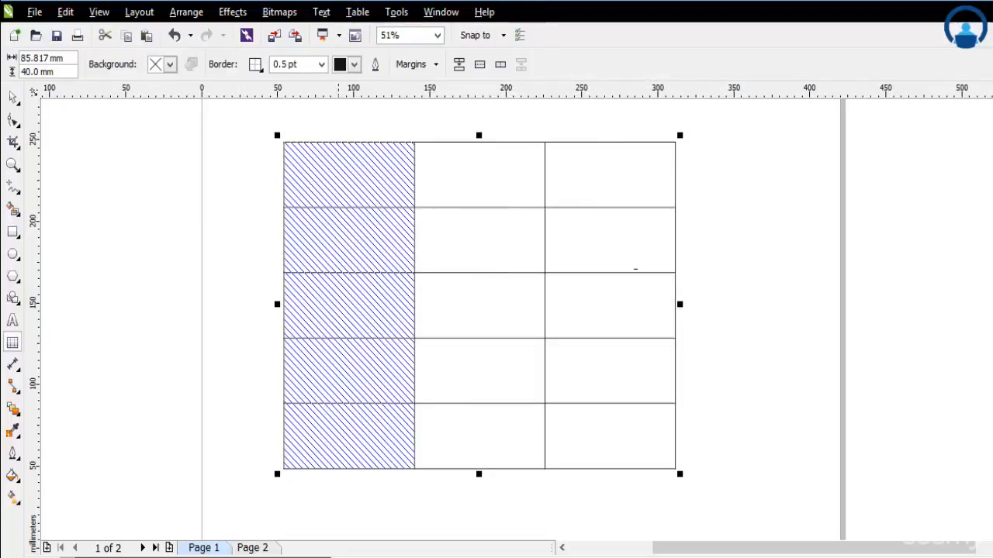
Step: Select all cells of the table, starting from the first cell of the first row
click(285, 149)
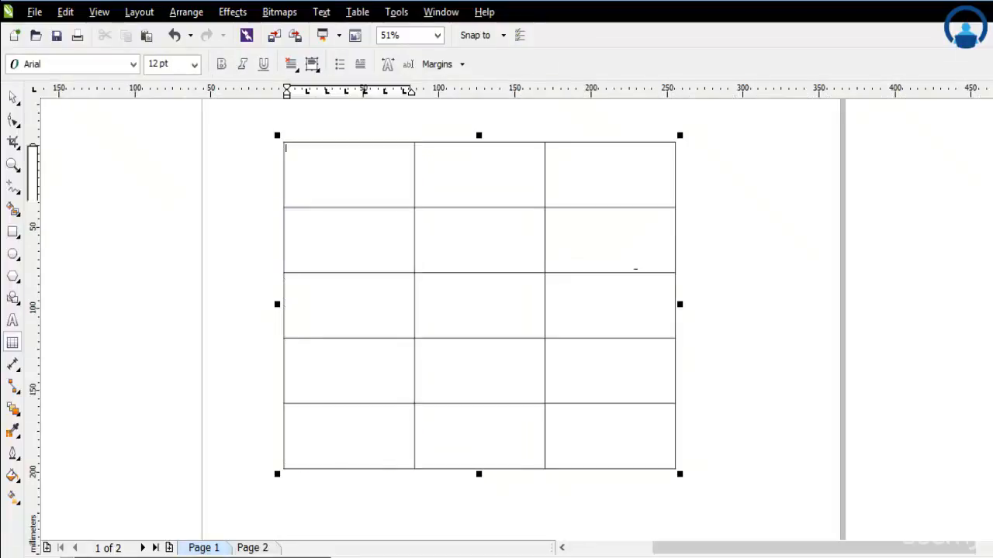
click(357, 11)
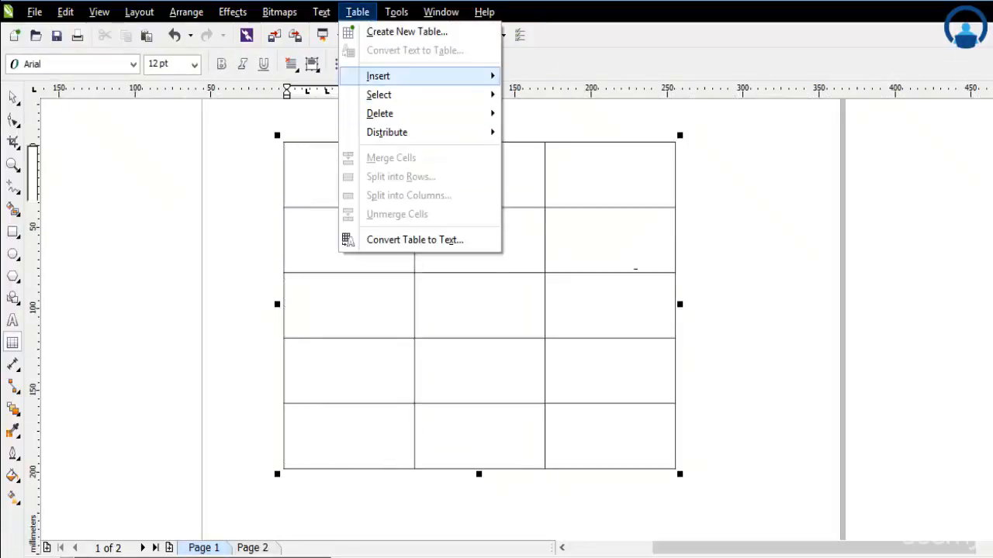
mouse_move(379, 95)
click(543, 153)
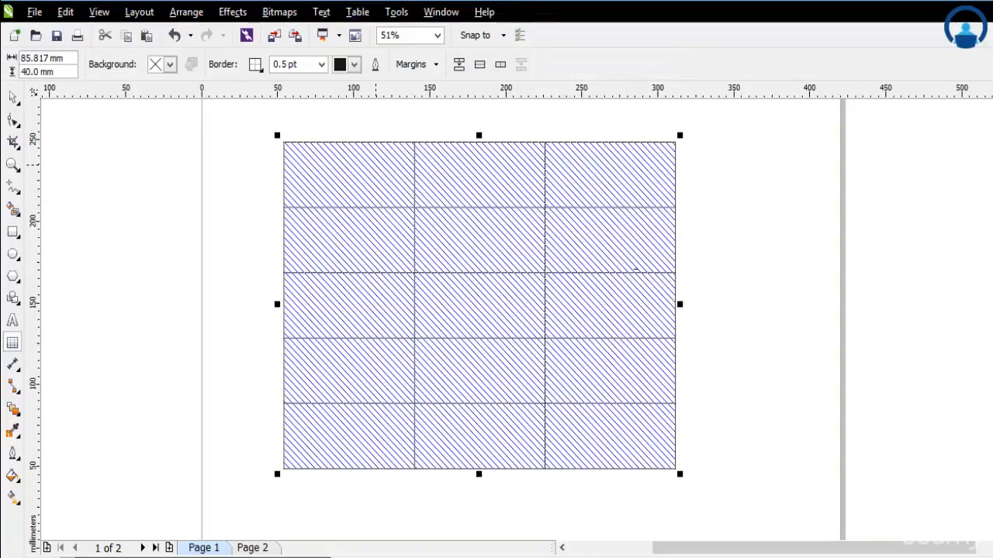
Step: Clear the cell selection, return to the Pick tool and delete the table from the page
click(357, 11)
mouse_move(378, 96)
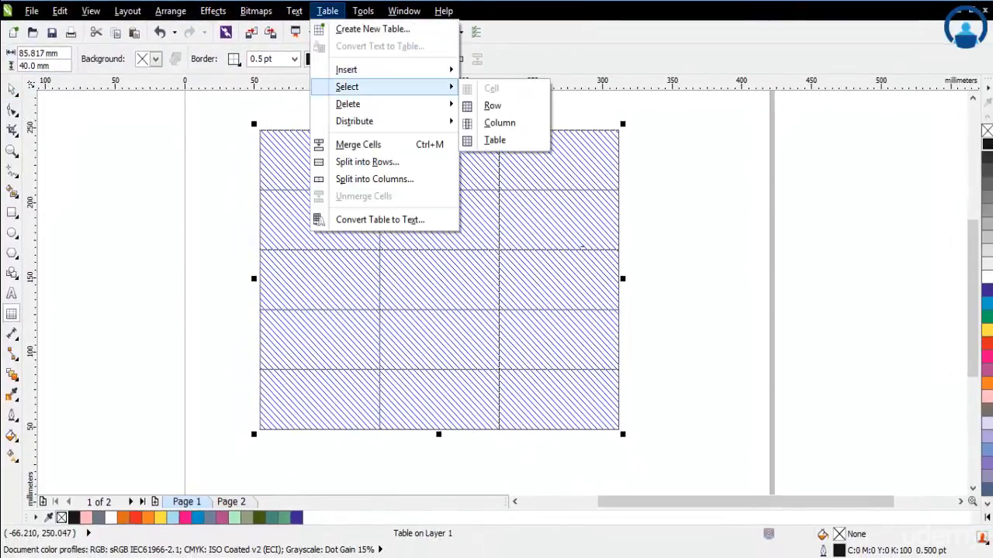
click(103, 136)
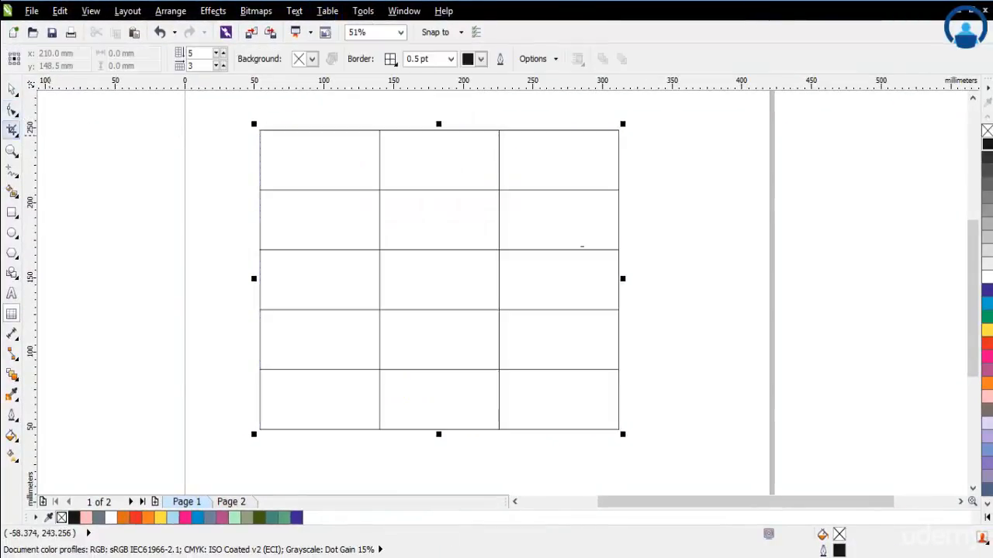
click(12, 89)
scroll(582, 247, up, 1)
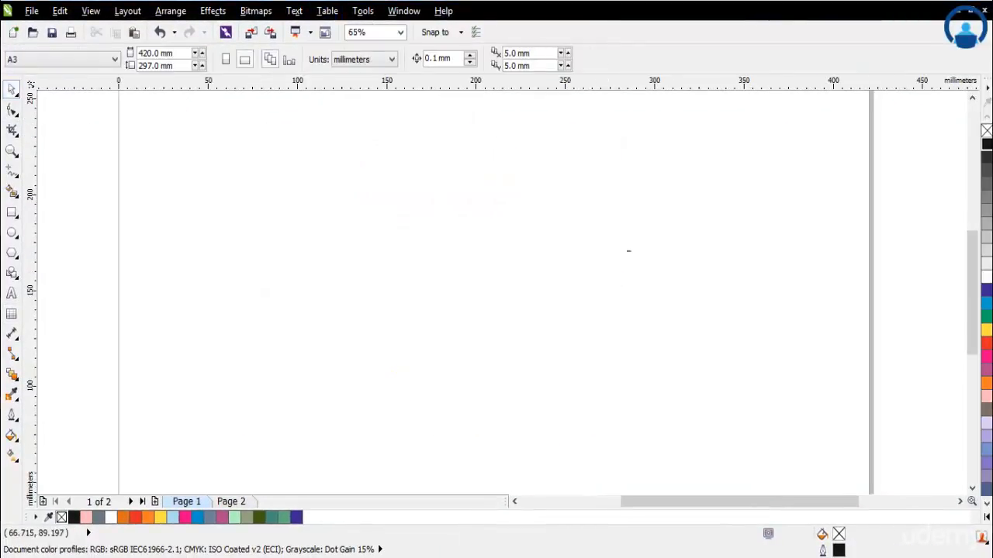
click(294, 11)
mouse_move(354, 121)
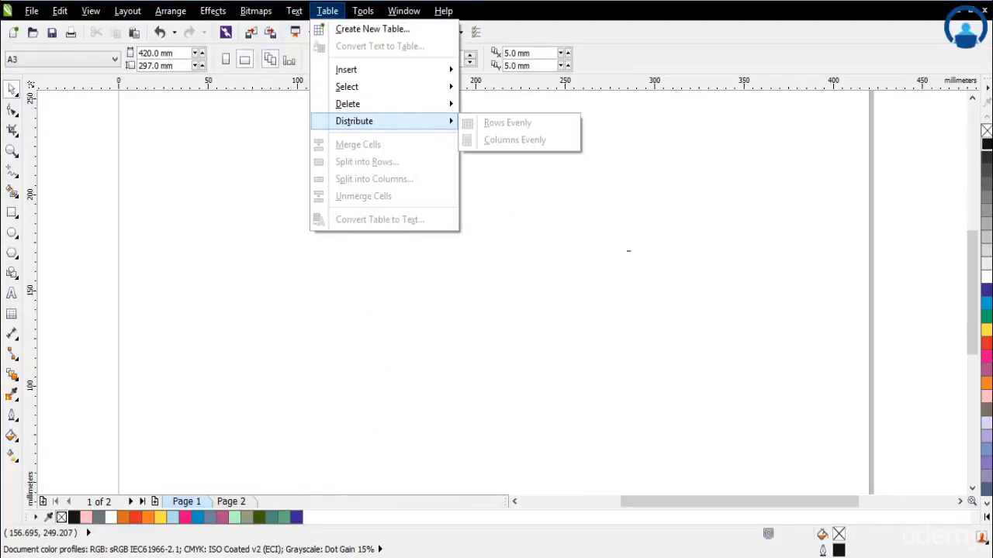
key(Escape)
key(Escape)
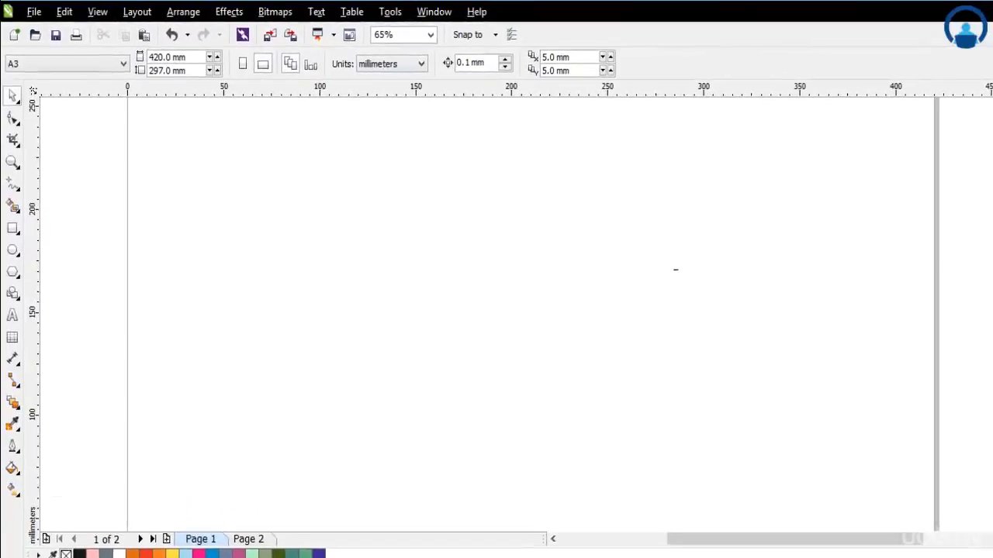
Step: Create a new table with 5 rows and 3 columns, 200 mm high and 300 mm wide
key(Return)
key(Right)
key(Return)
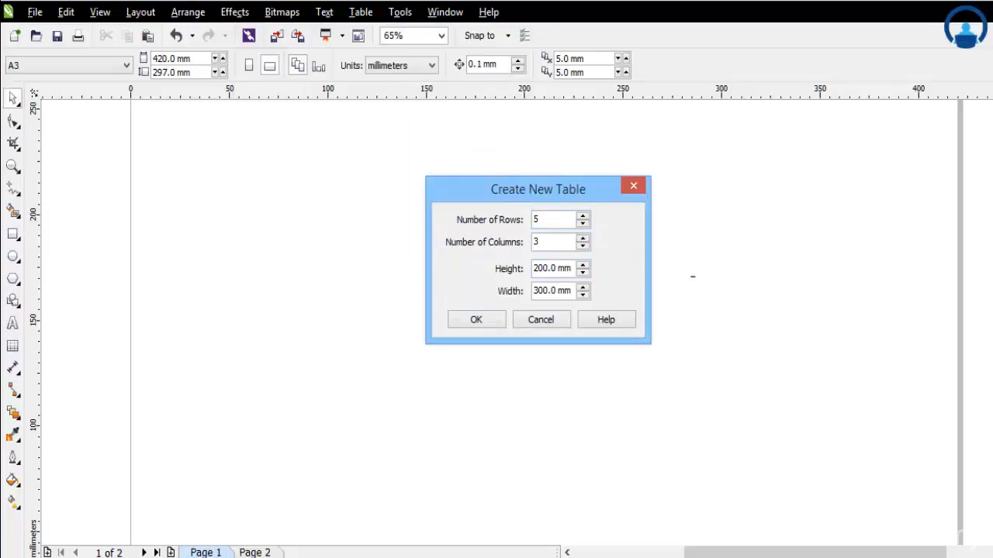
key(Return)
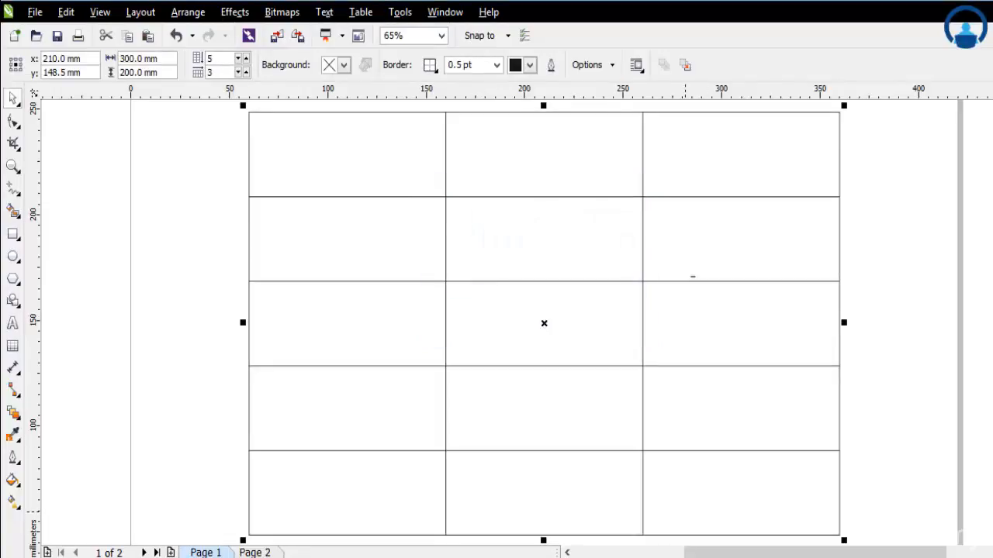
Step: Examine the Distribute and cell-editing commands with the whole table selected and with the text cursor in its first cell
click(360, 12)
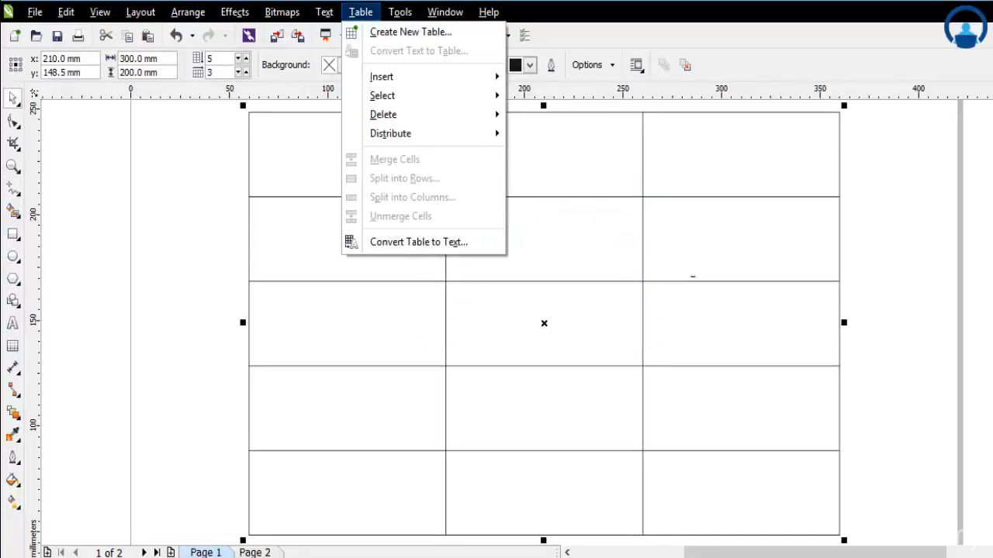
mouse_move(403, 133)
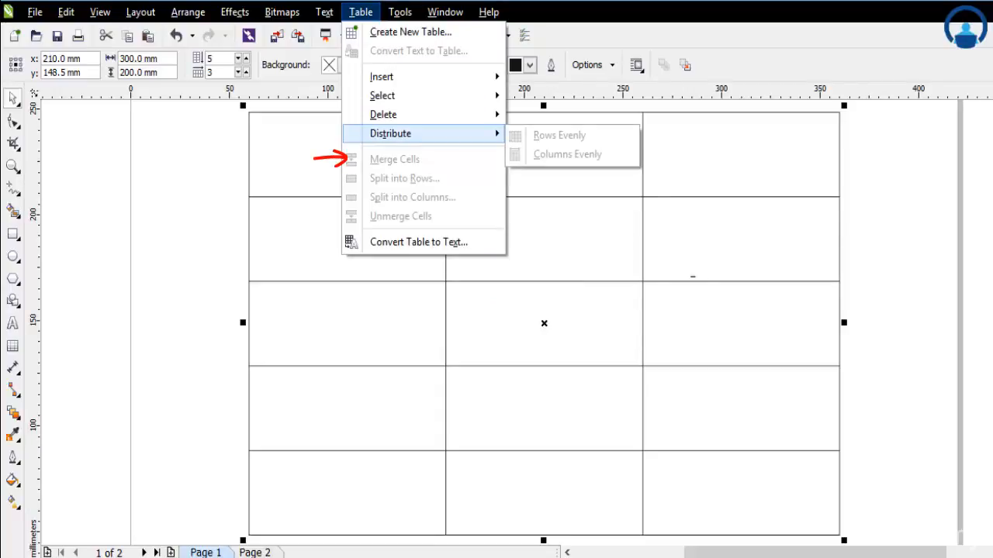
click(333, 208)
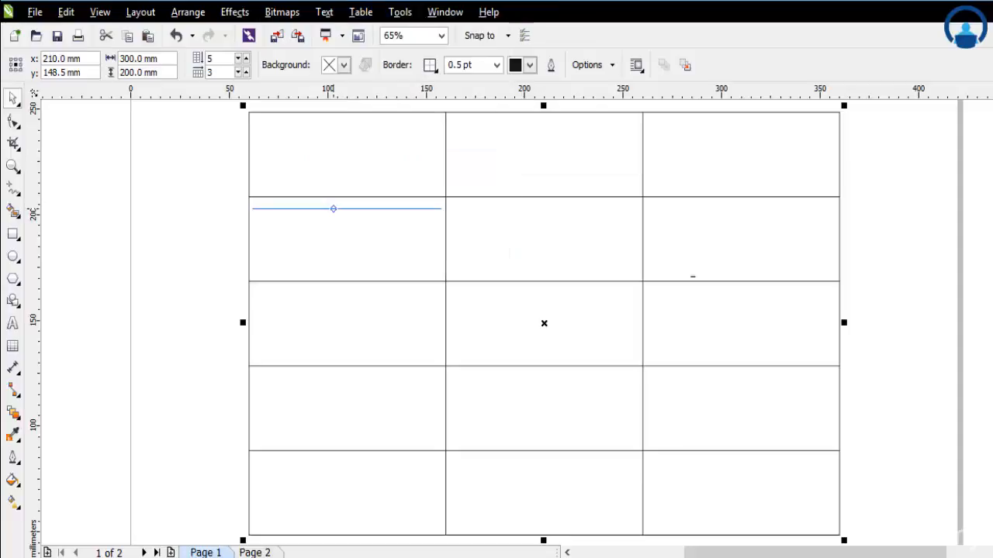
double_click(386, 248)
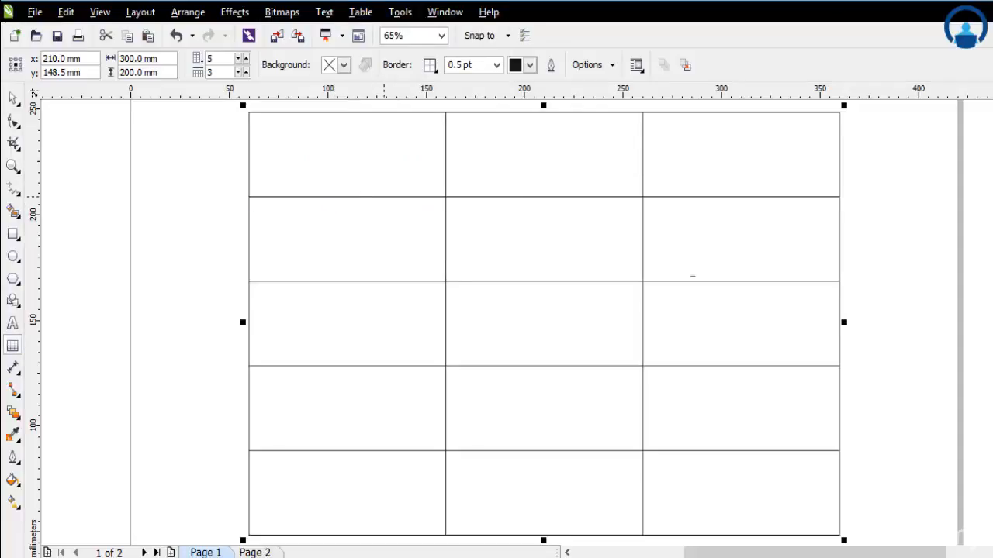
click(358, 159)
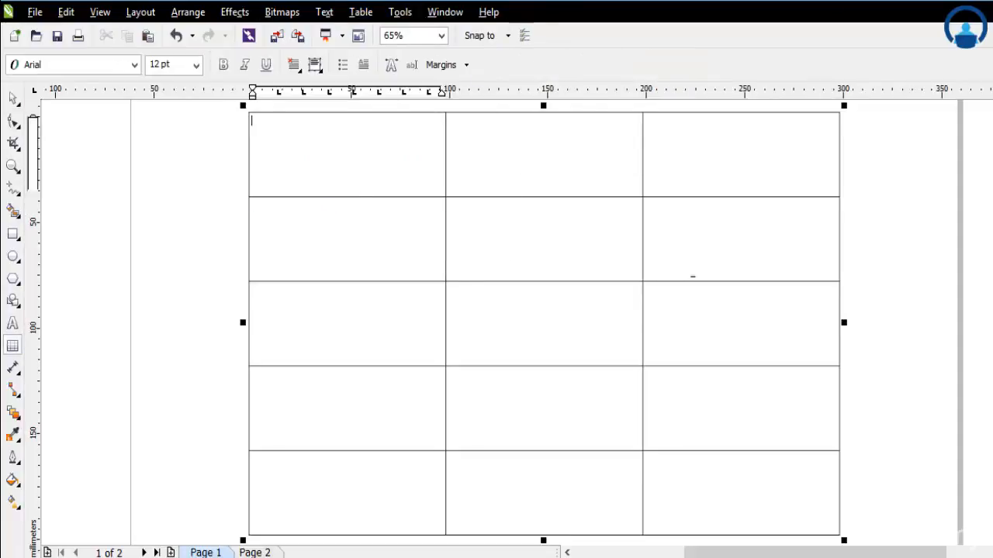
click(361, 11)
mouse_move(395, 133)
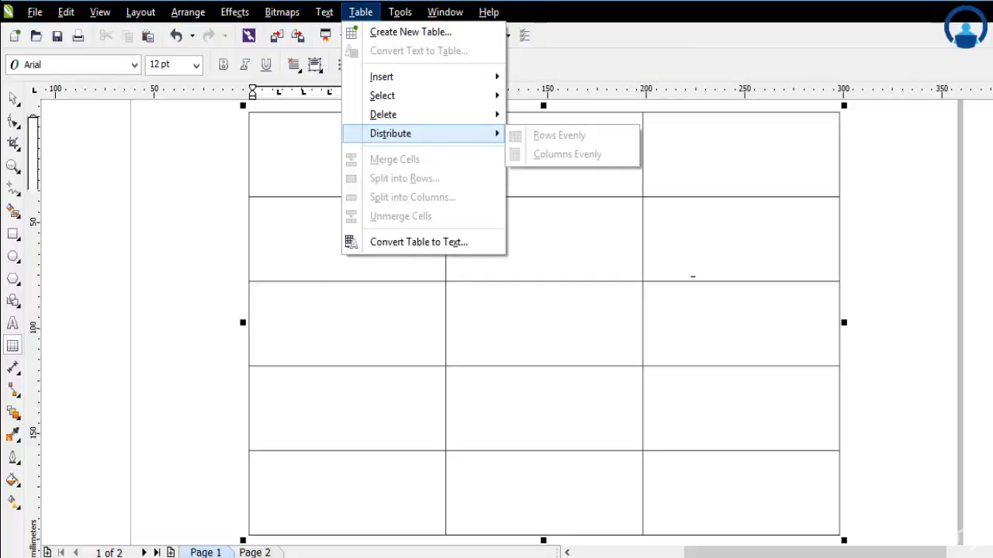
key(Escape)
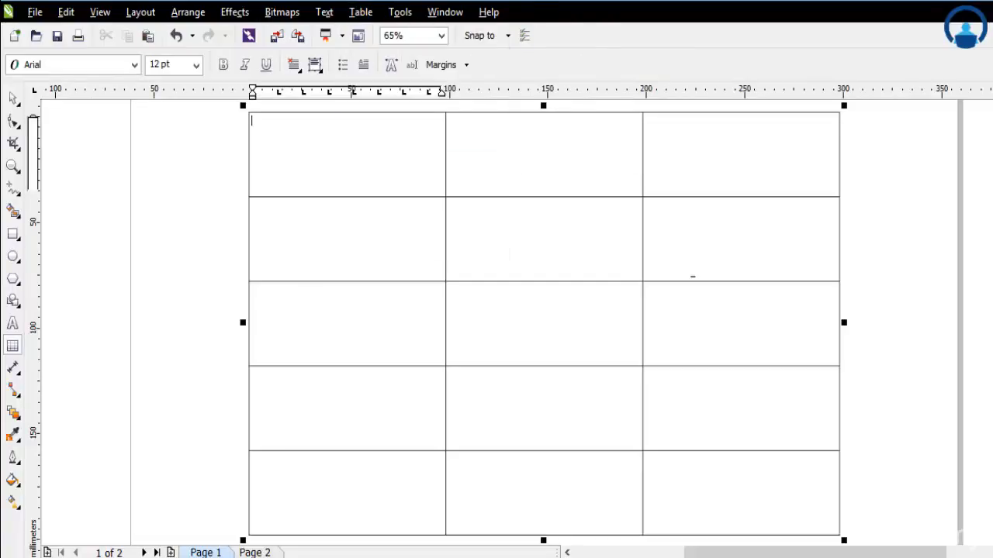
click(361, 12)
mouse_move(390, 133)
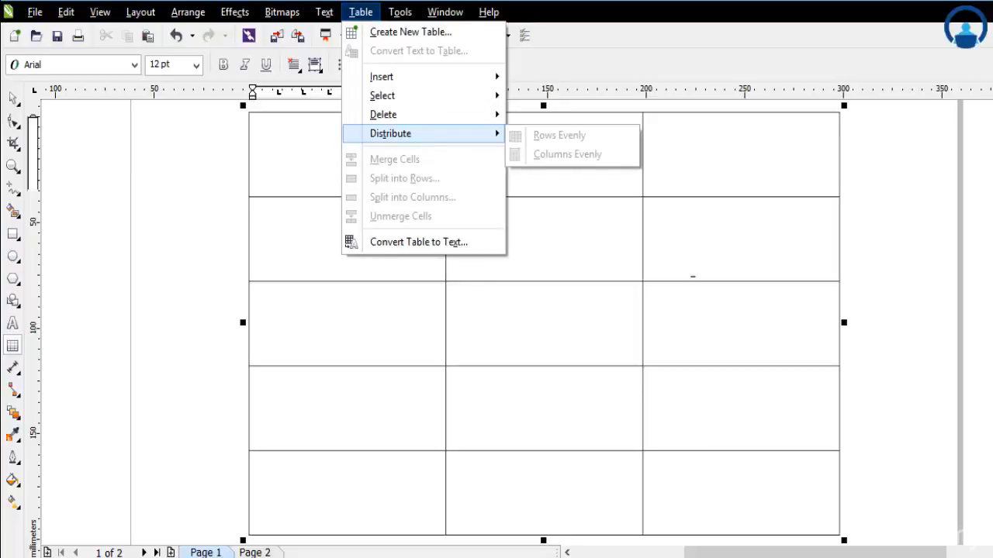
click(565, 196)
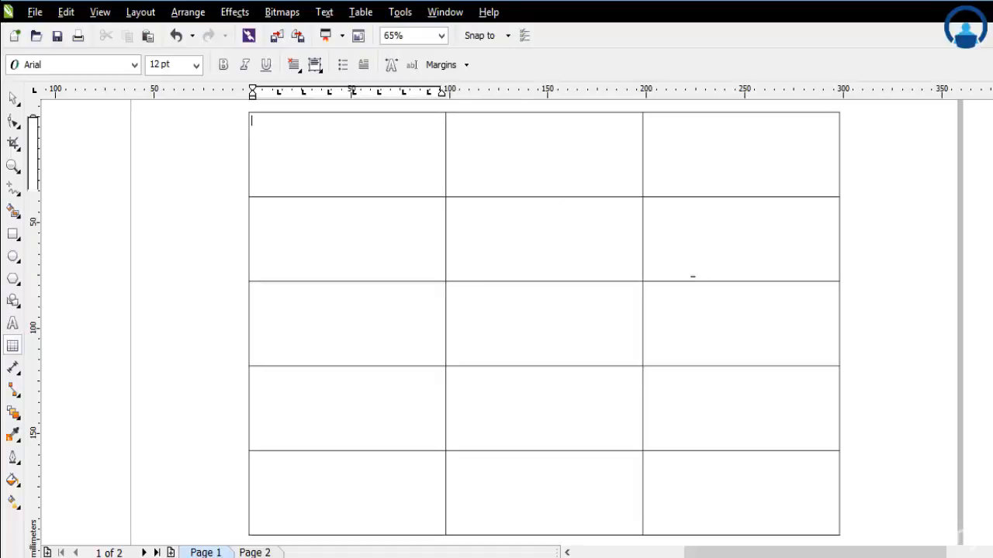
Step: Select the first cell of the first row and split it into 2 rows
drag(341, 153, 543, 236)
click(342, 153)
drag(342, 153, 432, 194)
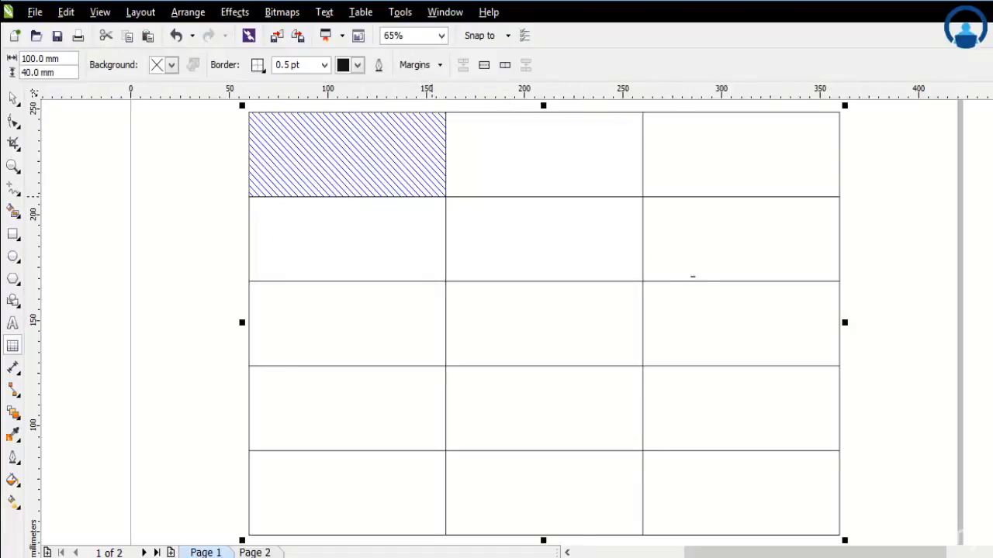
click(278, 130)
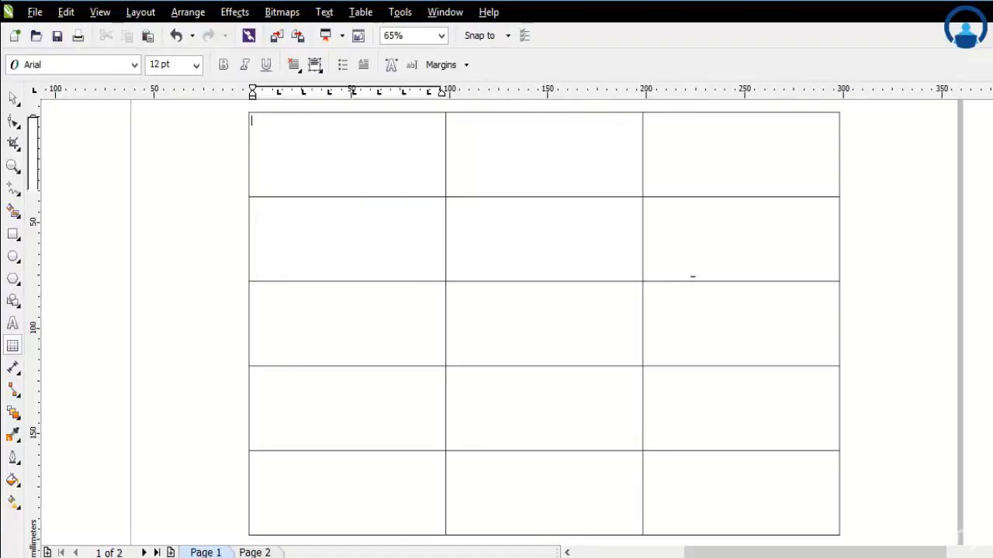
mouse_move(278, 130)
mouse_down()
mouse_move(456, 191)
mouse_move(423, 184)
mouse_move(442, 196)
mouse_up()
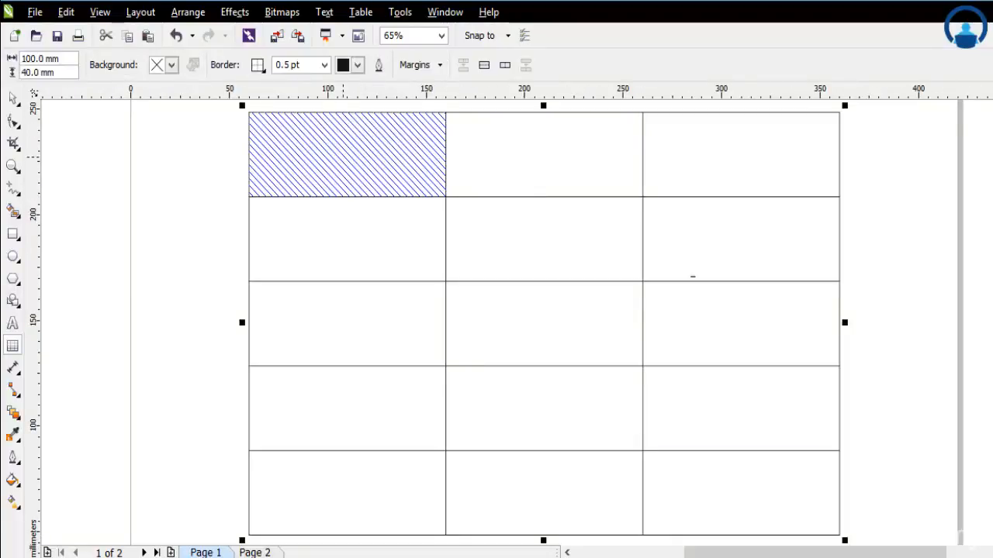
click(360, 12)
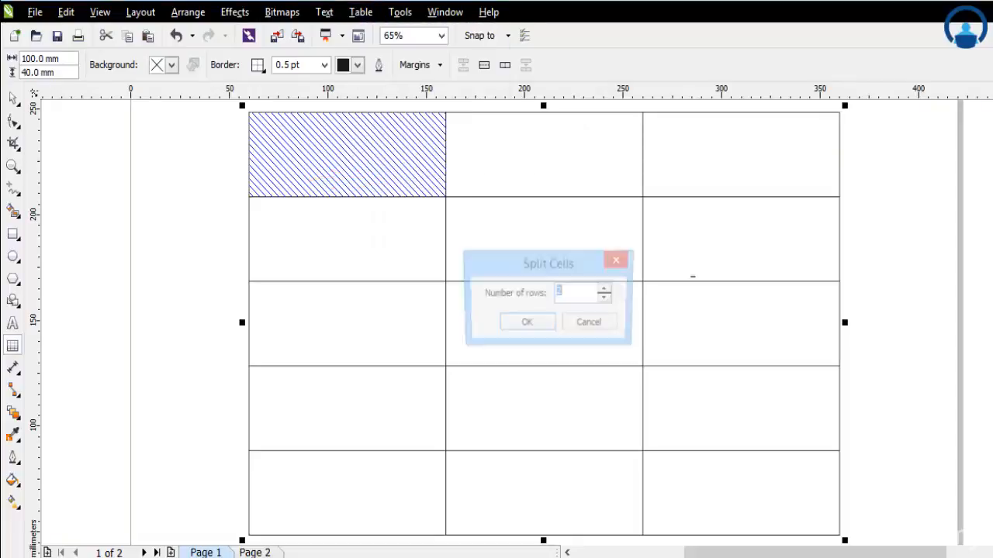
click(404, 178)
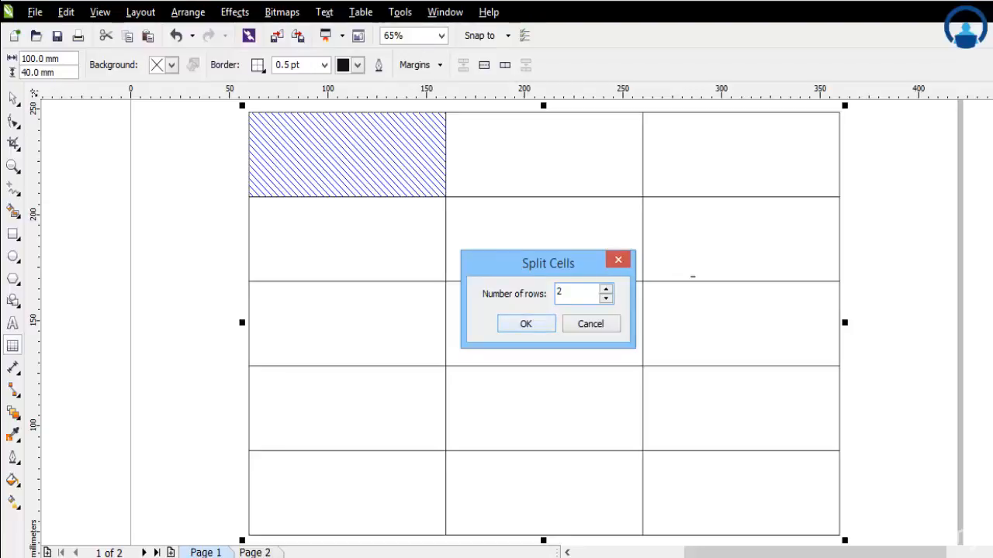
key(Return)
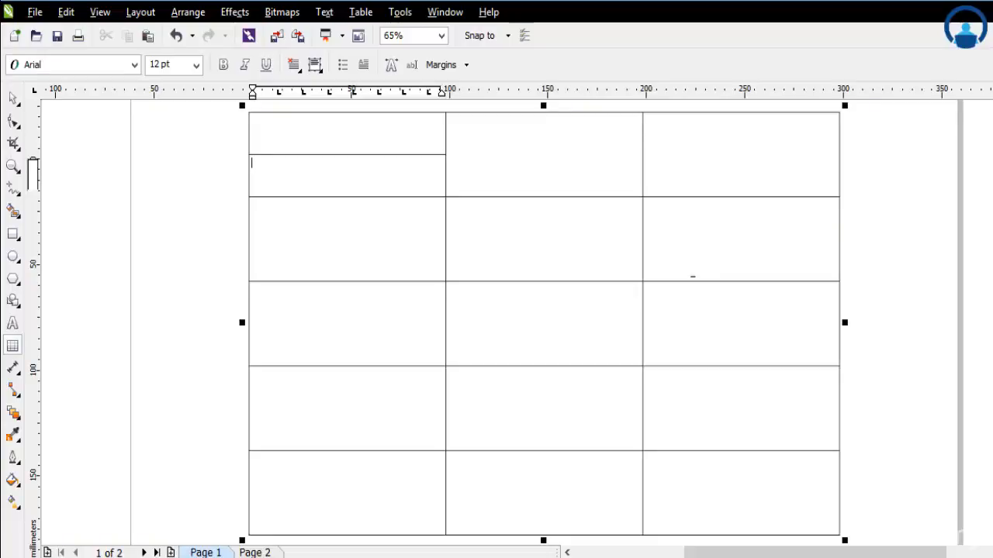
Step: Select both halves of the split first cell and merge them into one cell
key(Up)
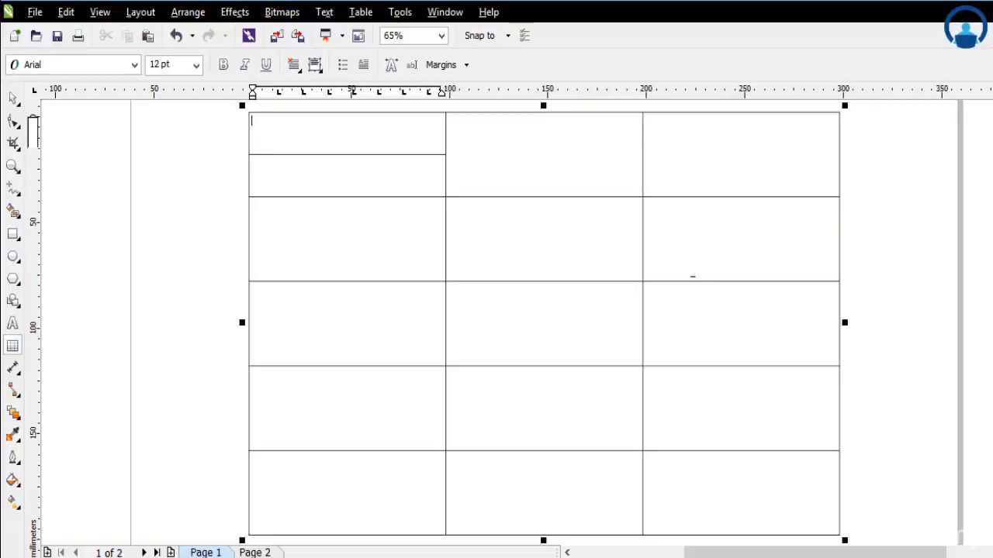
drag(320, 135, 320, 176)
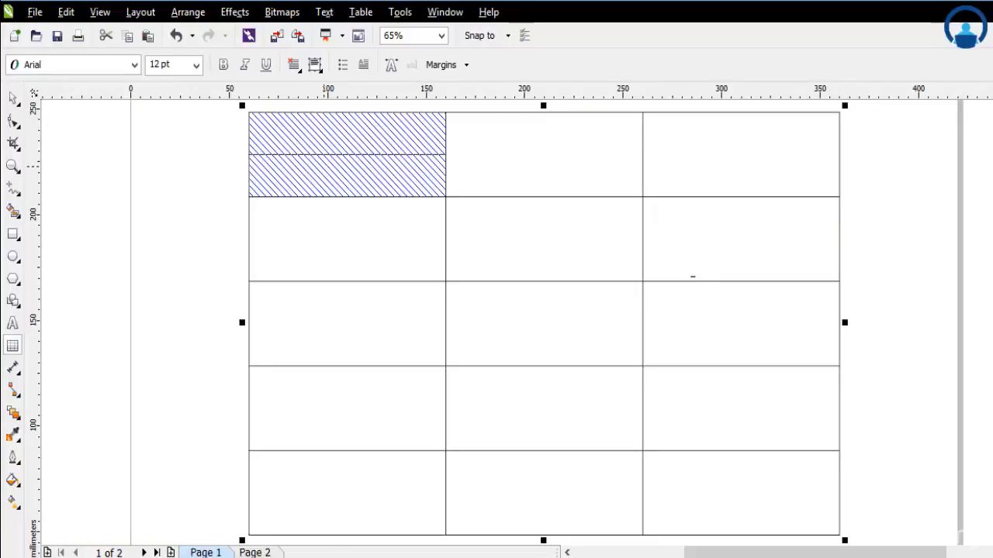
click(325, 167)
click(324, 135)
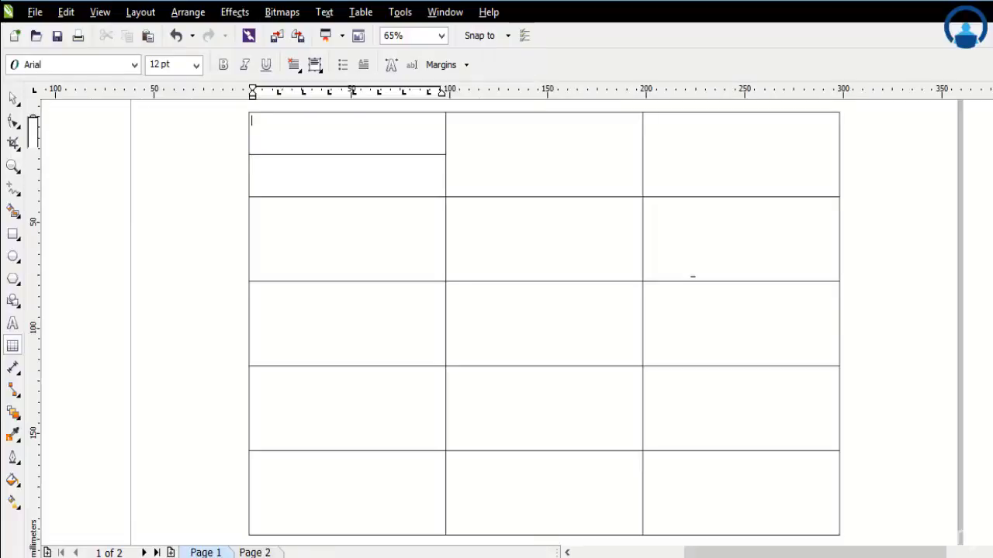
mouse_move(333, 135)
mouse_down()
mouse_move(337, 172)
mouse_move(338, 138)
mouse_move(345, 167)
mouse_up()
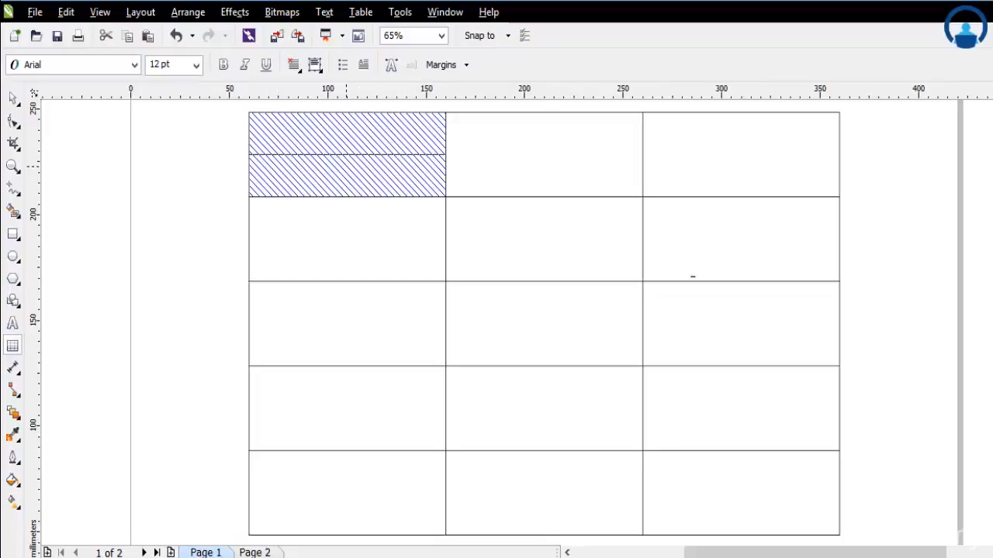
click(360, 12)
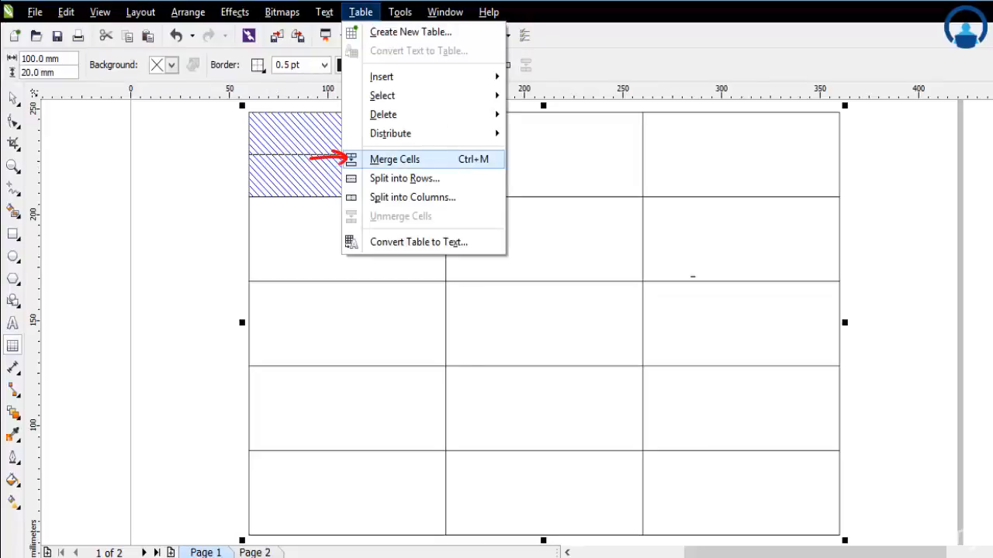
click(395, 159)
click(346, 155)
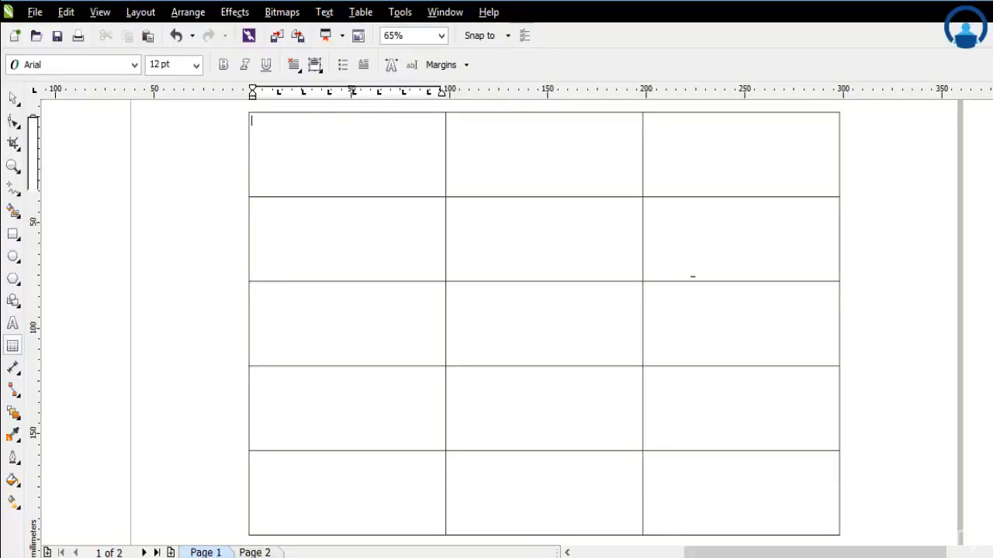
Step: Merge the first column's cells in the first and second rows
drag(355, 159, 360, 227)
click(363, 231)
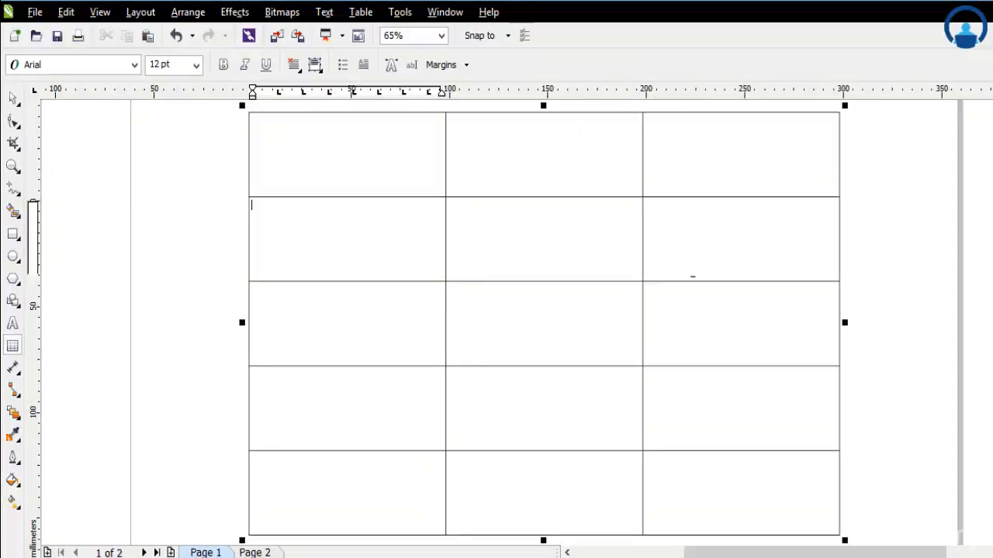
click(351, 159)
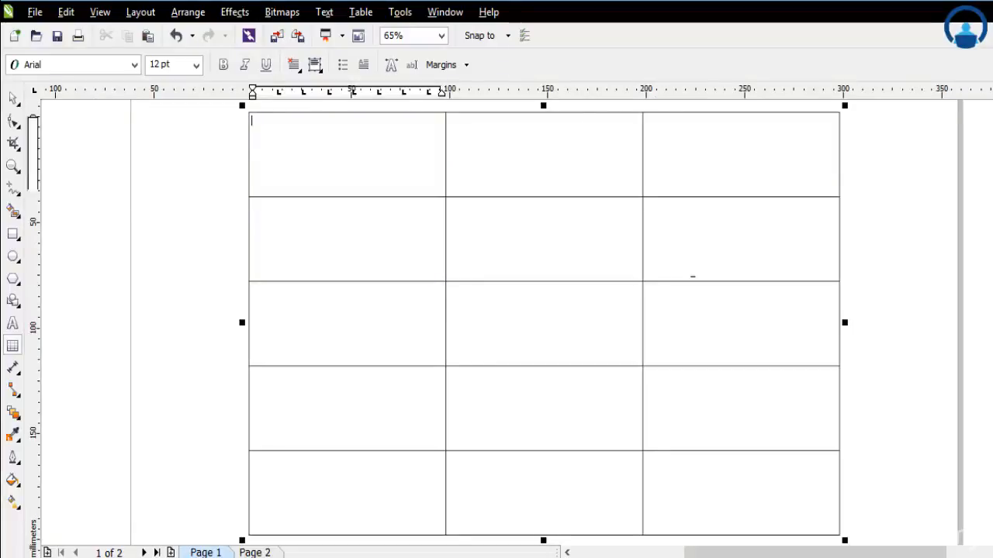
drag(355, 159, 378, 220)
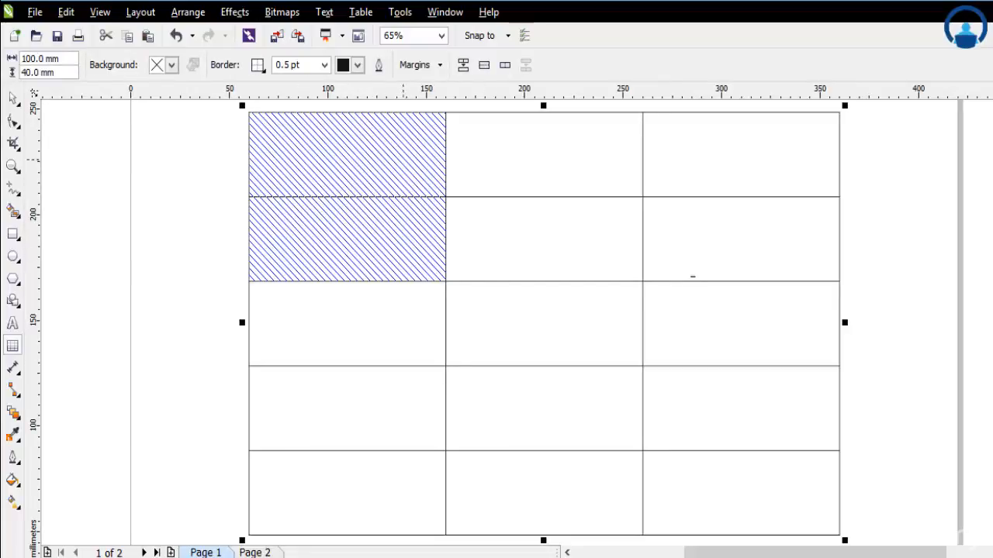
click(339, 146)
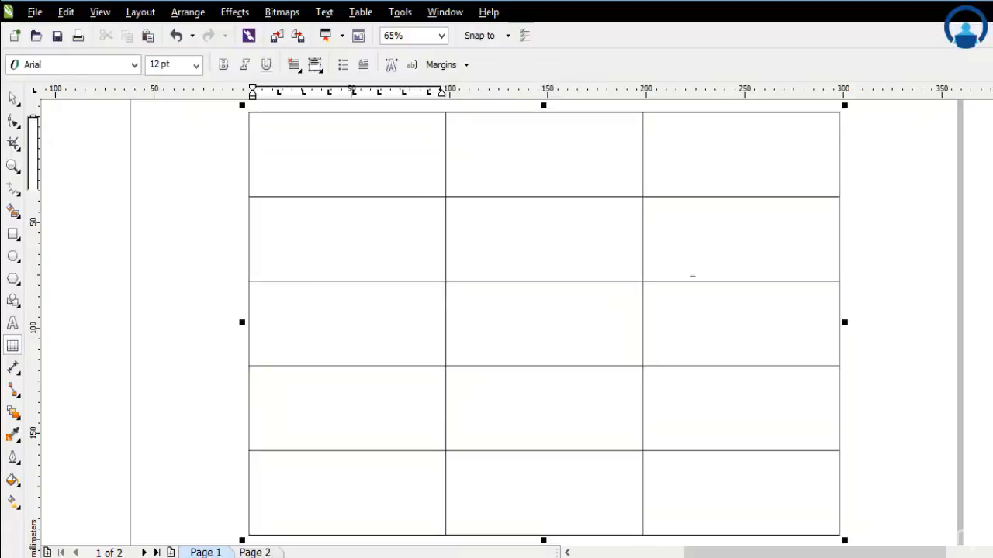
click(693, 276)
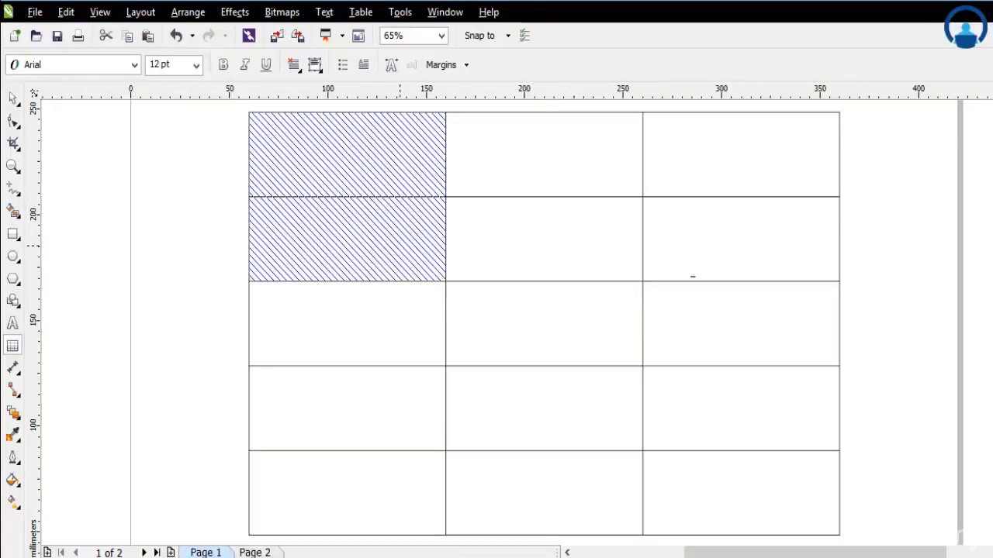
click(361, 12)
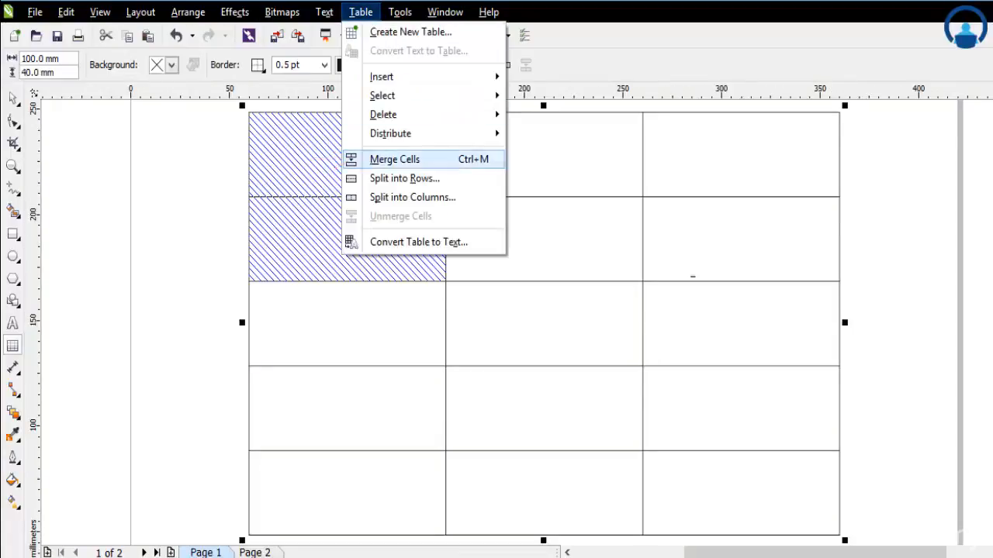
click(395, 159)
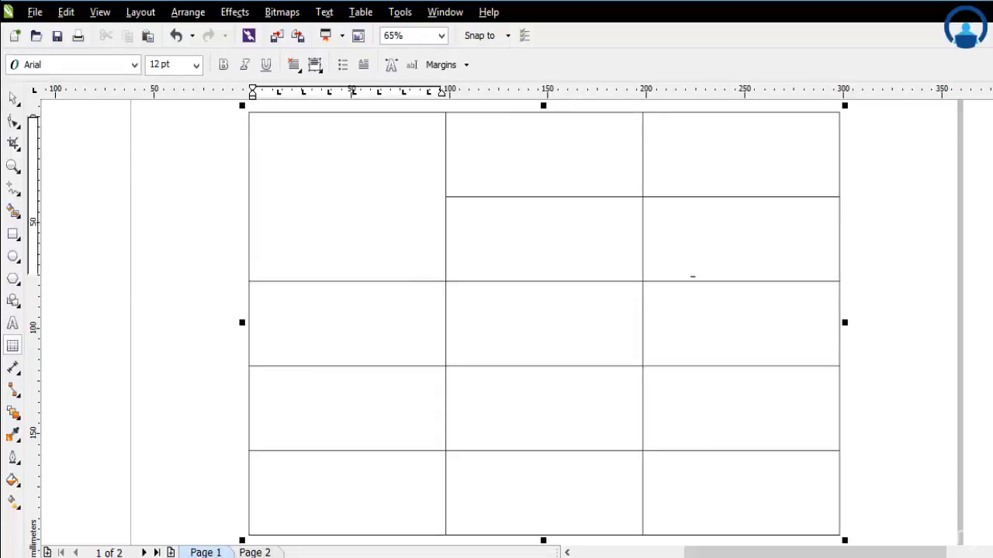
Step: Try the sample text "fdfdsf fdsfsdfsdf dsffs" in the merged cell, select it, and undo the text entry
text(fdfdsf fdsfsdfsdf dsffs)
key(ctrl+a)
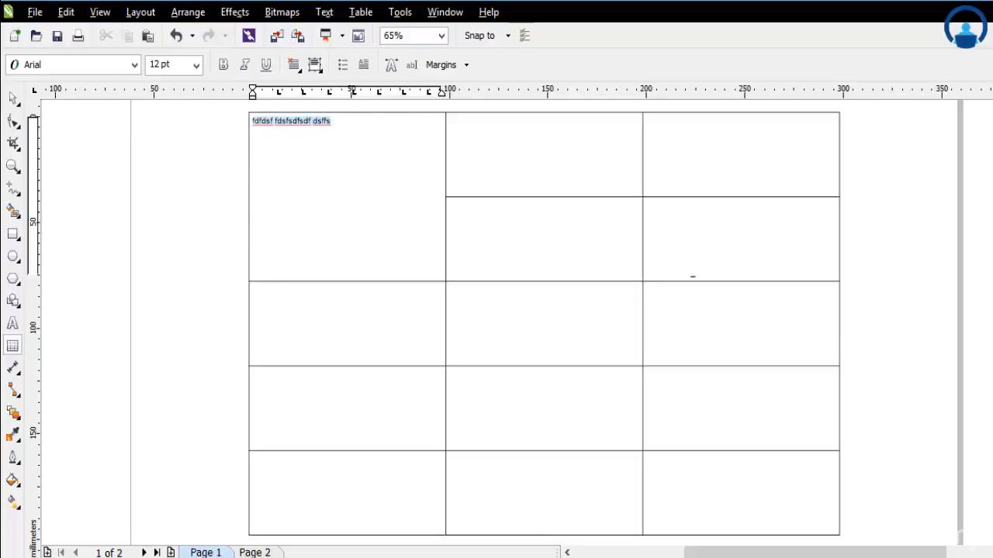
key(ctrl+a)
key(Escape)
key(ctrl+a)
key(ctrl+a)
key(Escape)
key(ctrl+z)
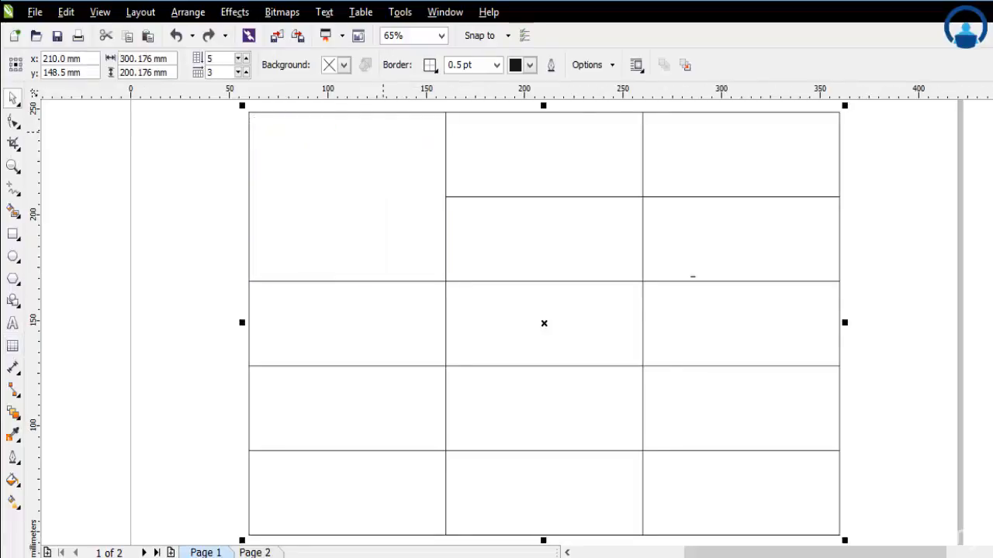
click(384, 124)
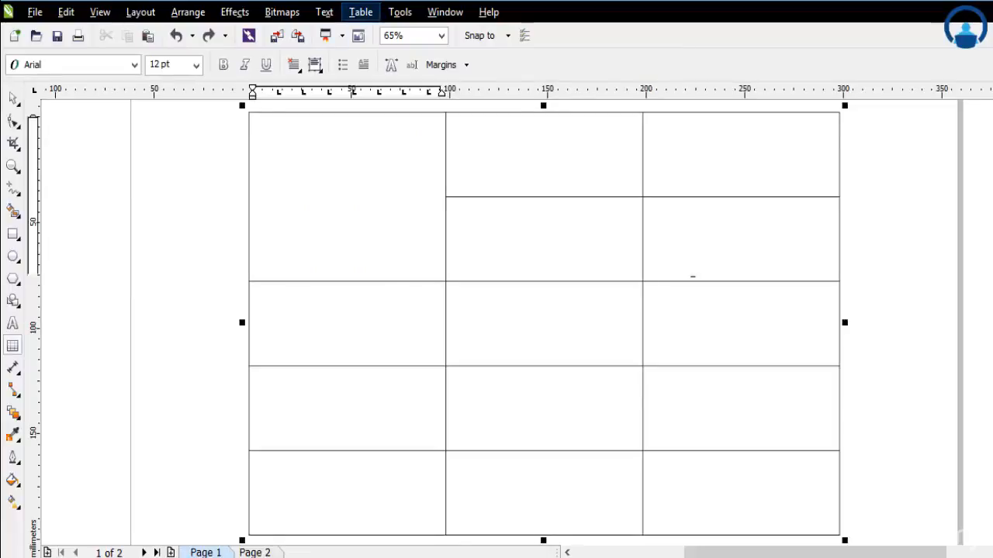
click(360, 11)
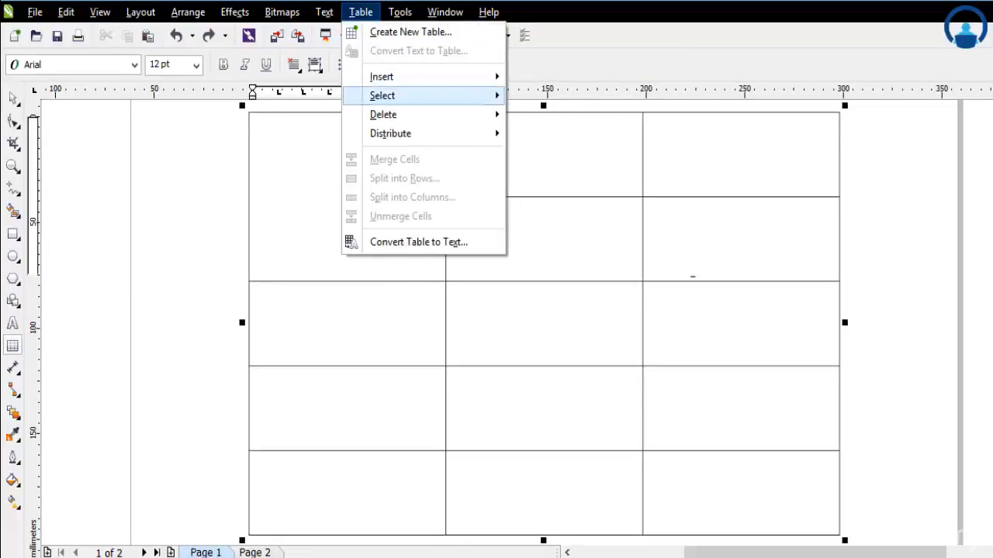
key(Escape)
key(Escape)
Step: Select the merged cell at the top of the first column and split it into 2 rows
mouse_move(347, 197)
mouse_down()
mouse_move(347, 307)
mouse_move(347, 248)
mouse_up()
click(360, 12)
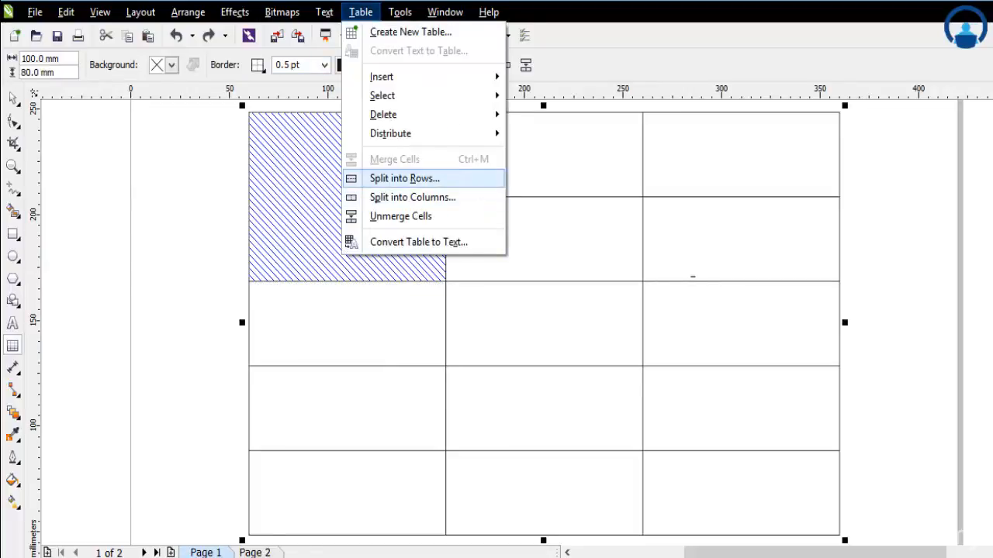
click(404, 178)
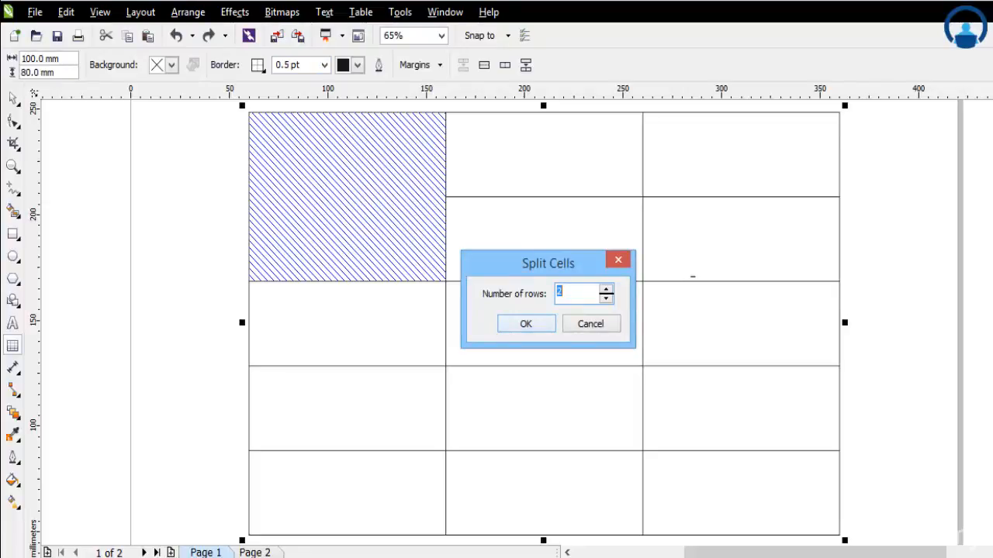
key(Return)
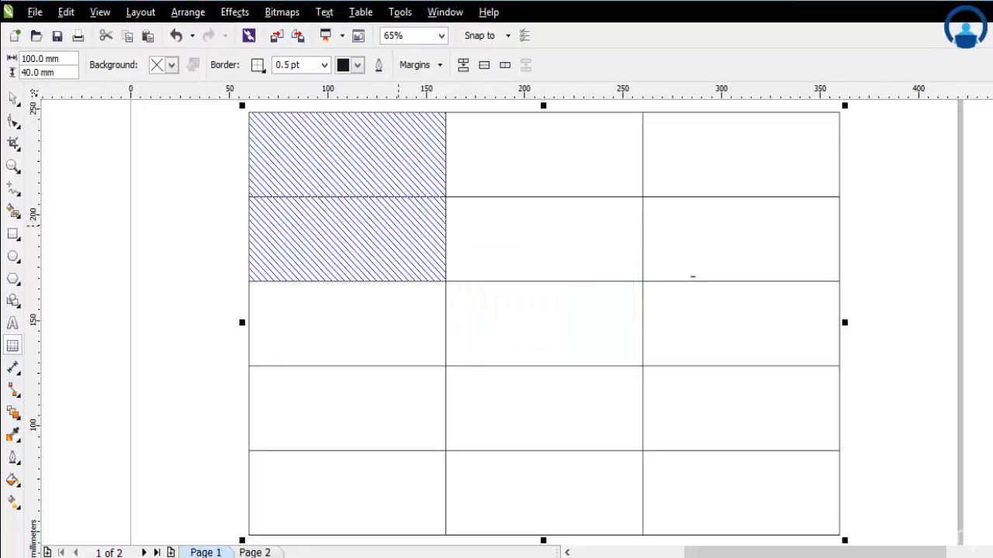
Step: Select the first column's cells in the first and second rows and try splitting each into 7 rows
click(346, 144)
drag(344, 146, 397, 253)
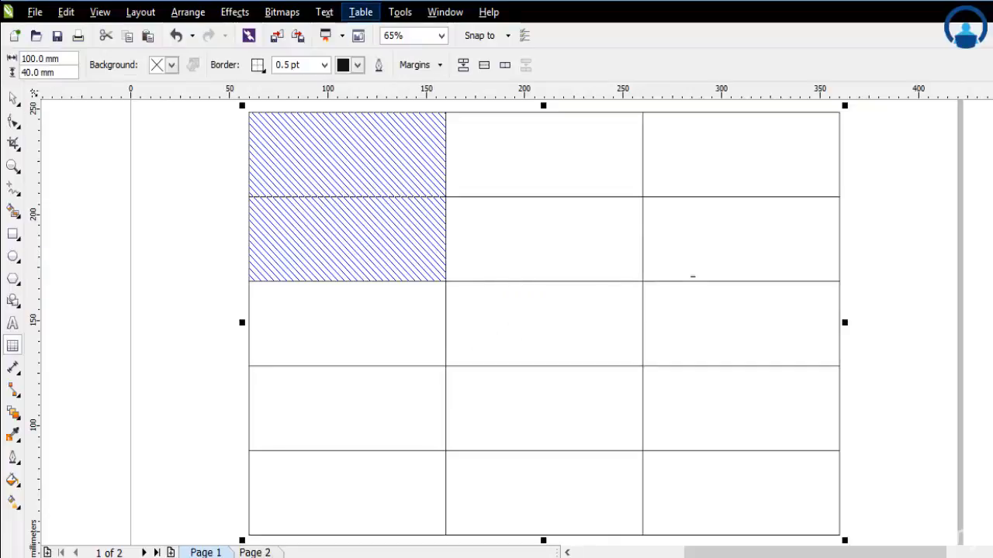
click(361, 12)
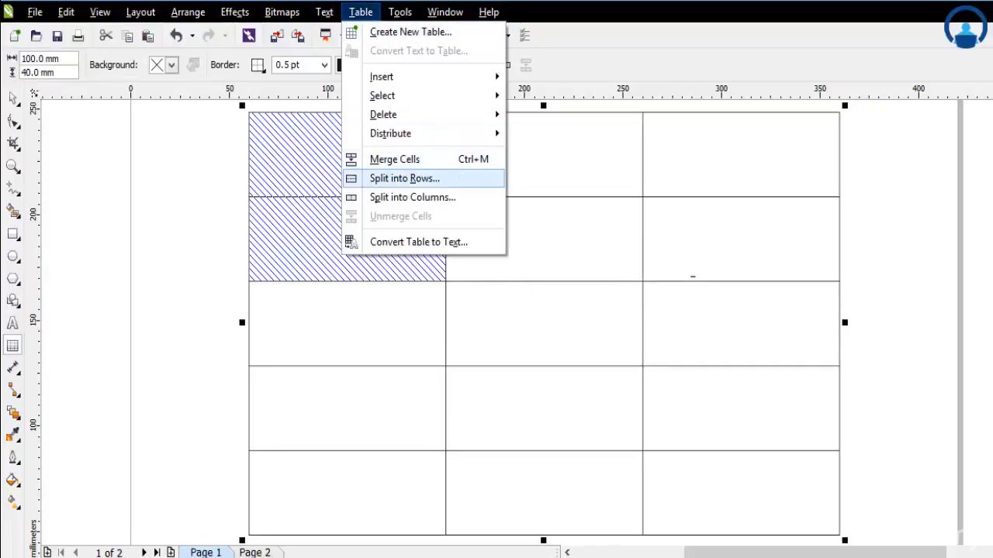
click(404, 178)
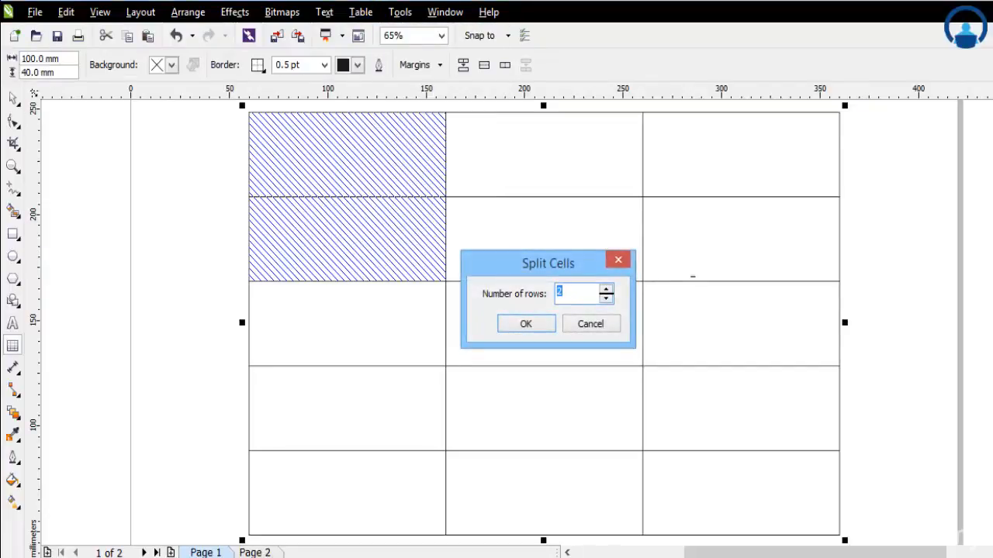
key(Return)
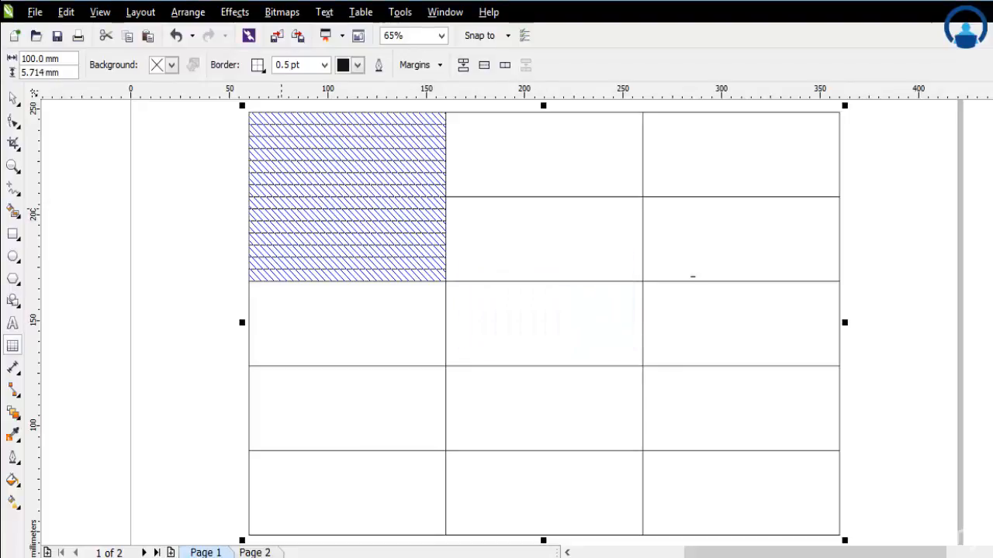
click(318, 117)
click(378, 184)
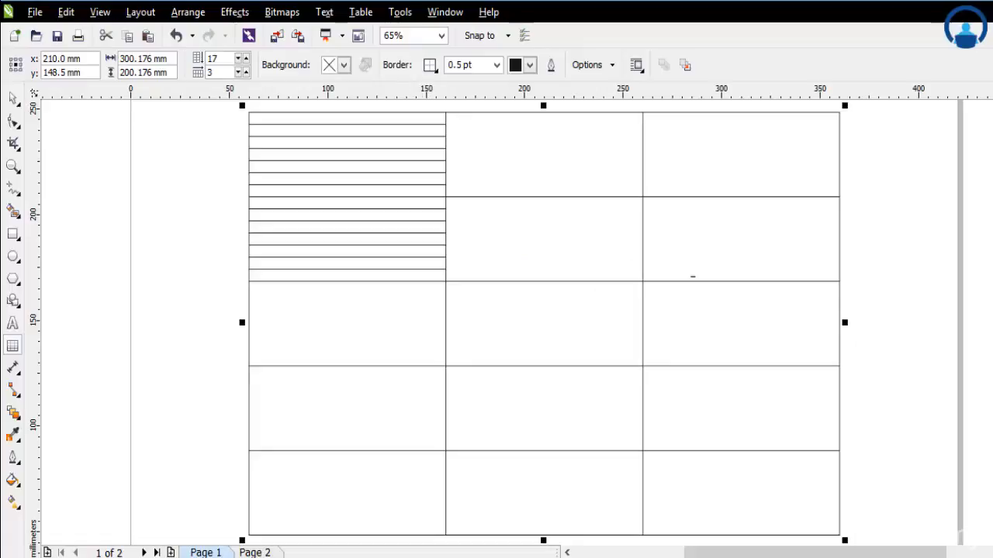
Step: Undo the last row split of the two upper cells in the first column
click(361, 12)
mouse_move(391, 134)
click(296, 201)
key(ctrl+z)
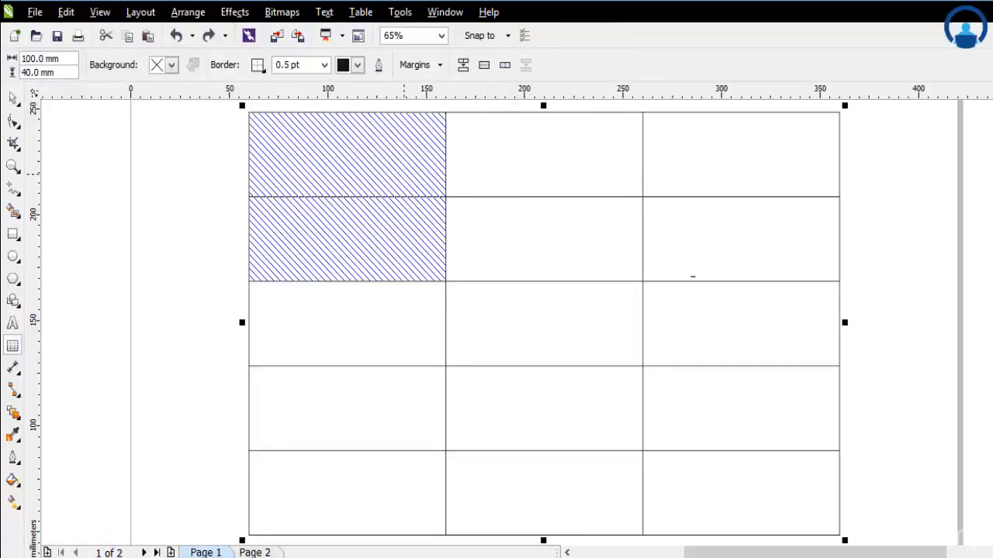
Step: Select only the first cell of the first row and split it into 4 rows
click(404, 174)
drag(404, 173, 426, 196)
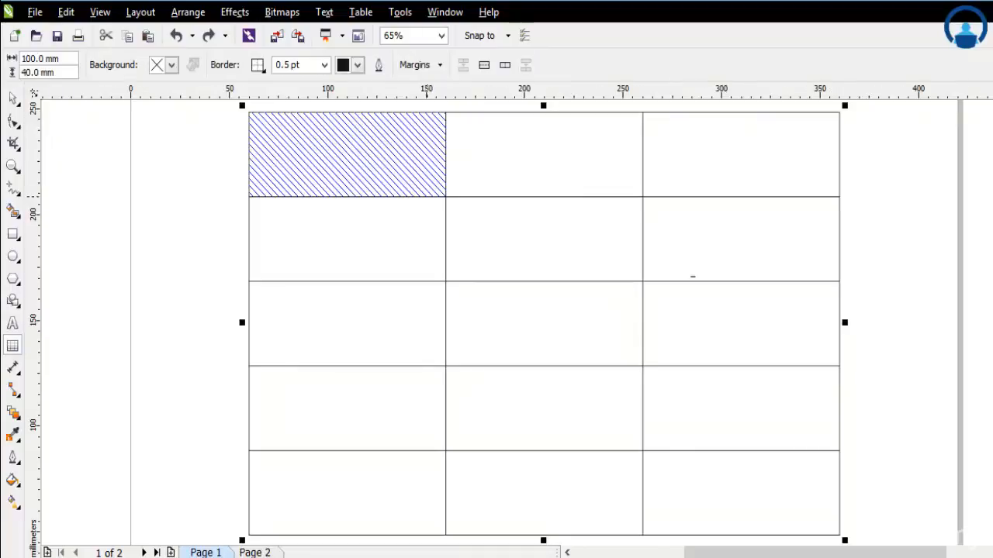
click(361, 12)
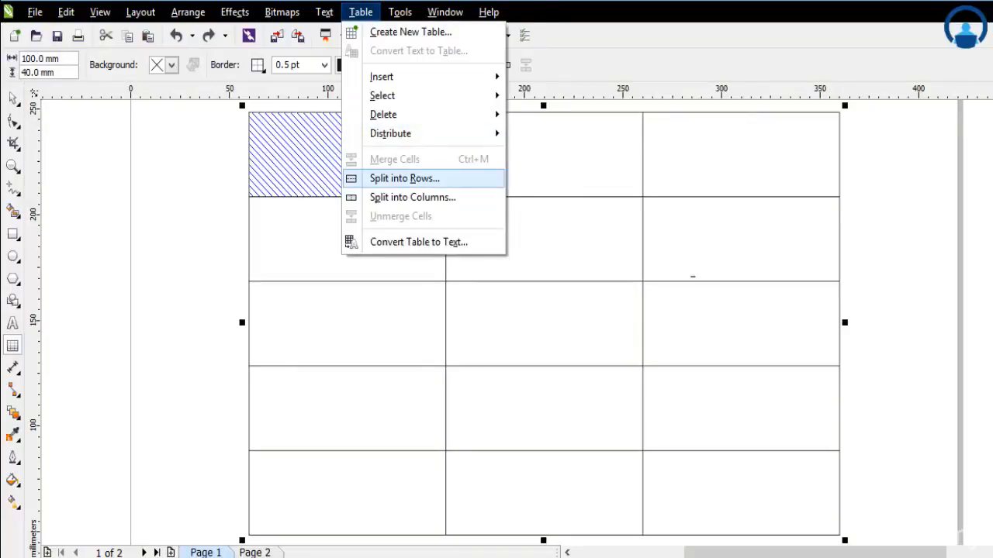
click(405, 178)
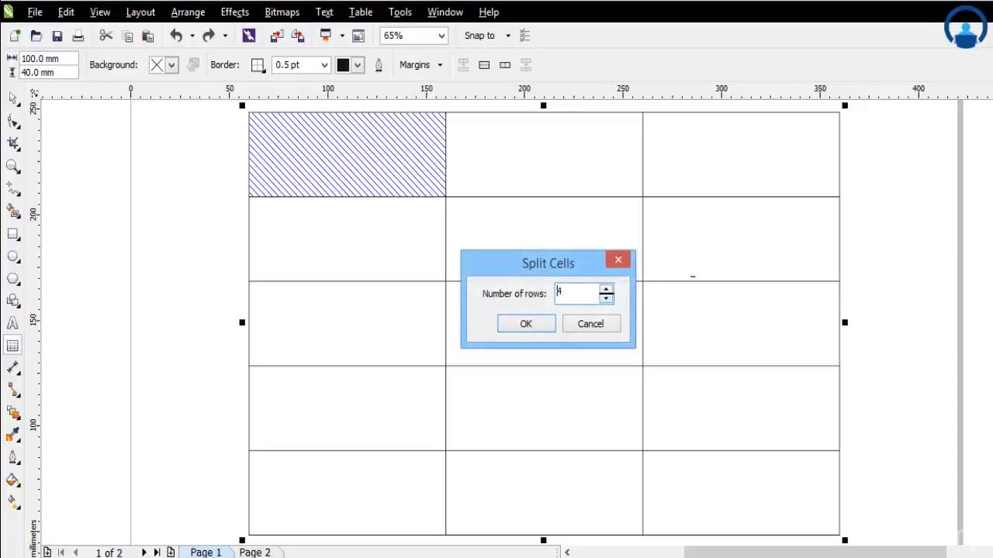
key(Return)
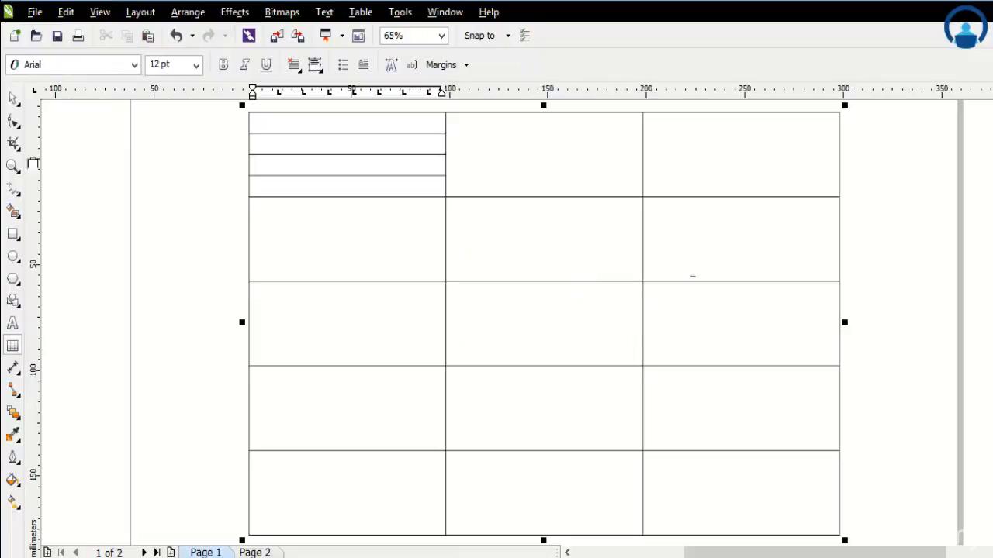
Step: Select the four row divisions of the first cell and merge them back into one cell
drag(347, 123, 347, 186)
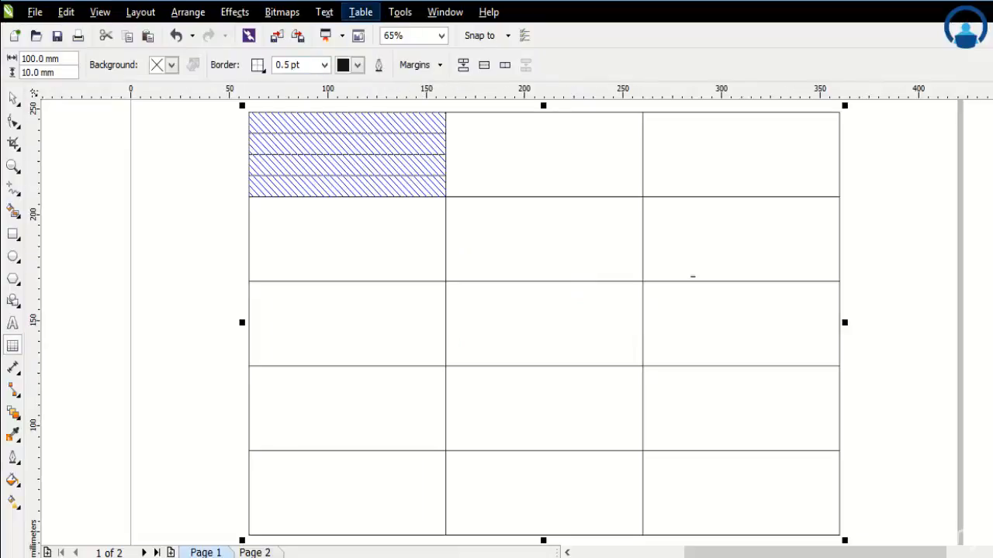
click(361, 11)
click(318, 124)
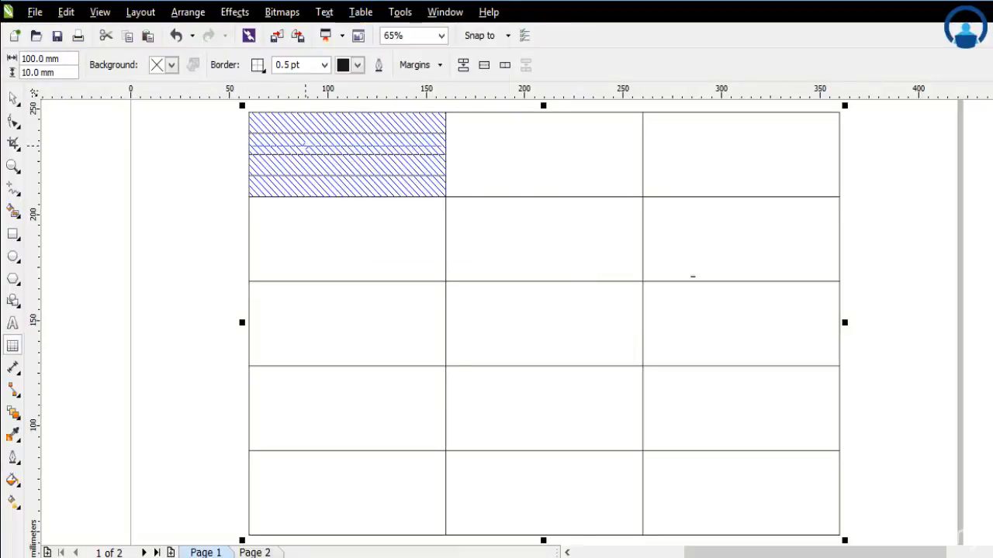
click(318, 124)
drag(347, 122, 348, 186)
click(360, 11)
click(394, 160)
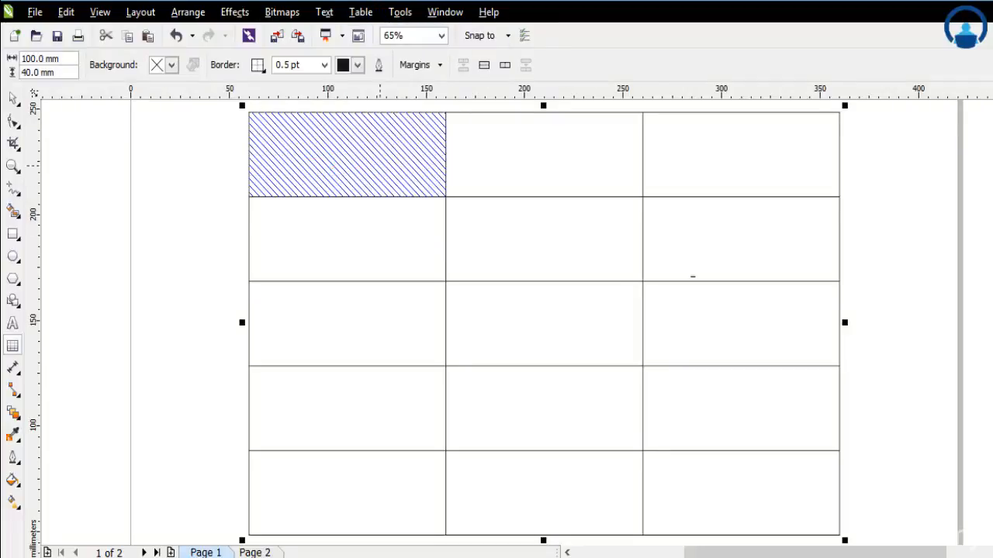
click(341, 155)
mouse_move(318, 147)
mouse_down()
mouse_move(372, 162)
mouse_move(353, 157)
mouse_move(353, 229)
mouse_move(353, 155)
mouse_up()
click(347, 155)
click(361, 12)
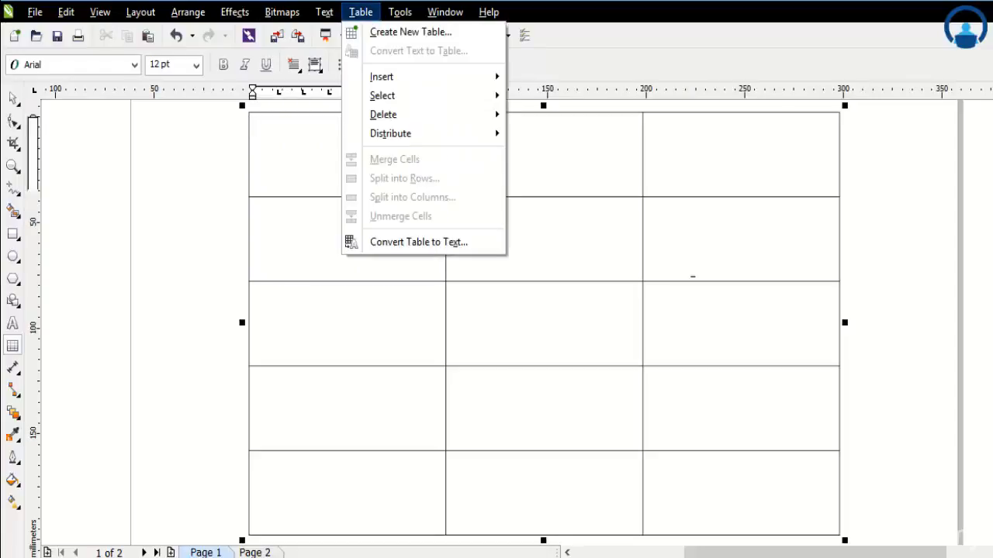
key(Escape)
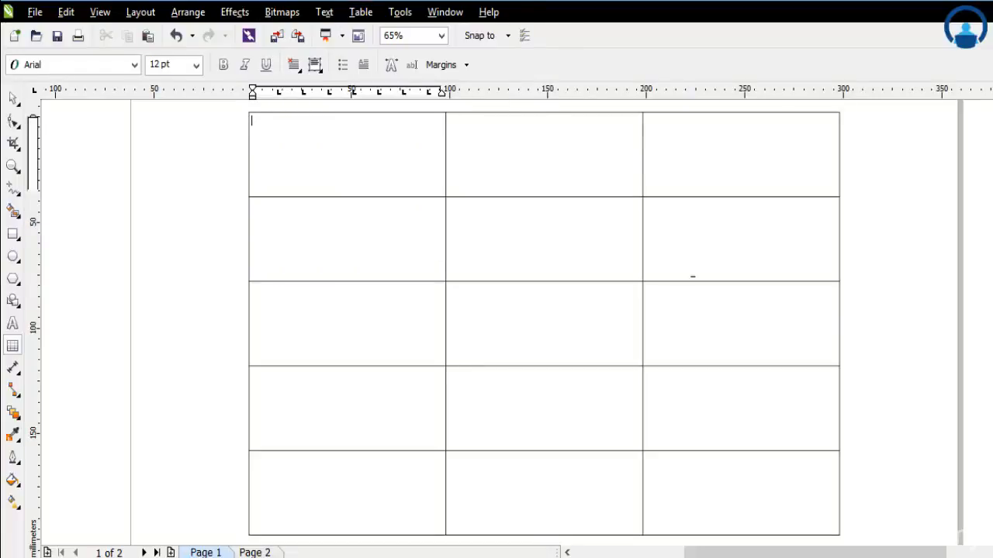
Step: Select the first cell of the first row and split it into 2 columns
mouse_move(352, 155)
mouse_down()
mouse_move(353, 233)
mouse_move(352, 159)
mouse_move(458, 158)
mouse_move(338, 155)
mouse_up()
click(360, 12)
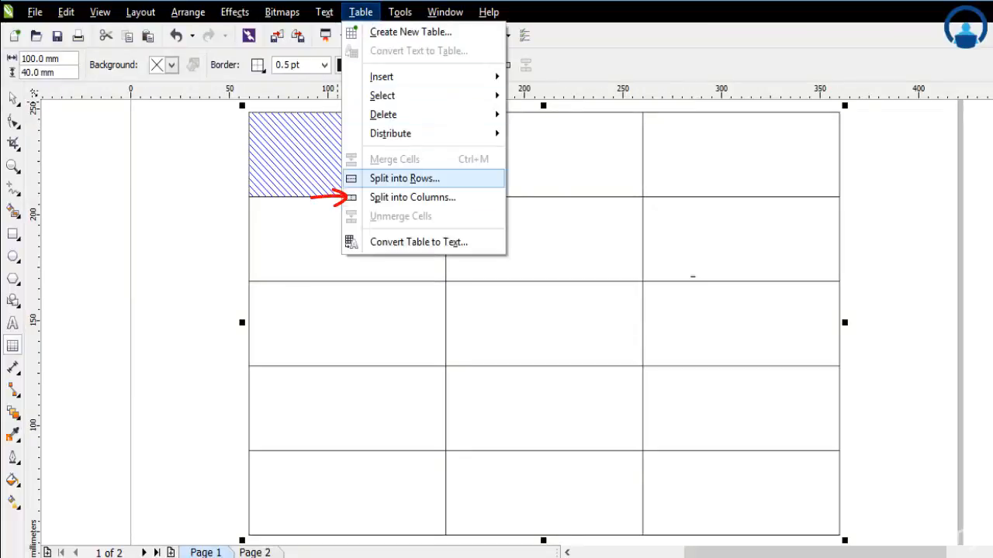
click(413, 197)
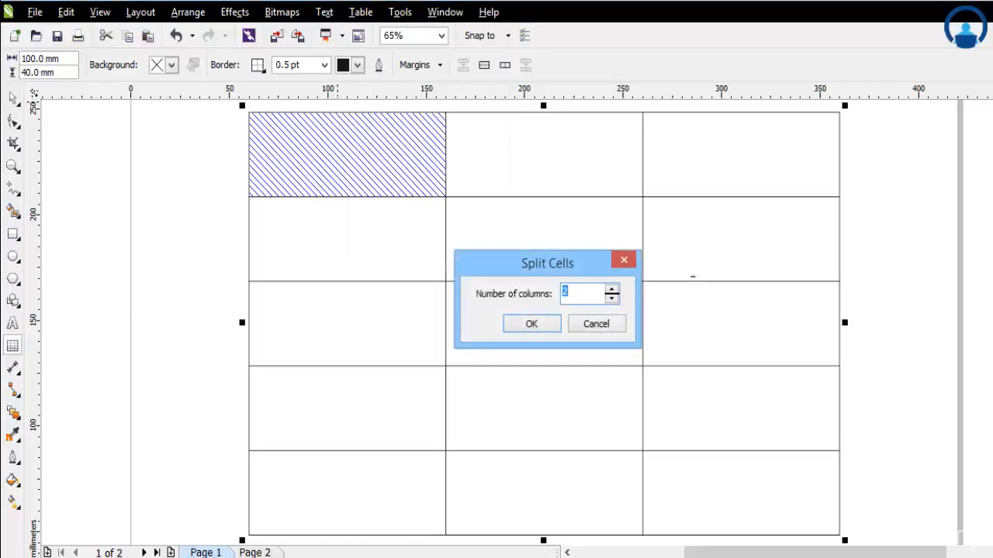
key(Return)
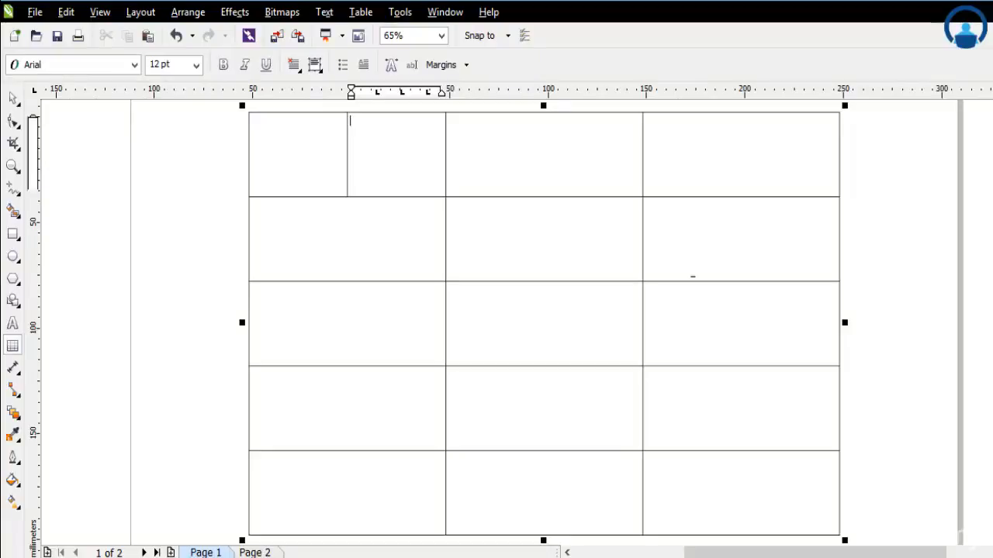
click(346, 324)
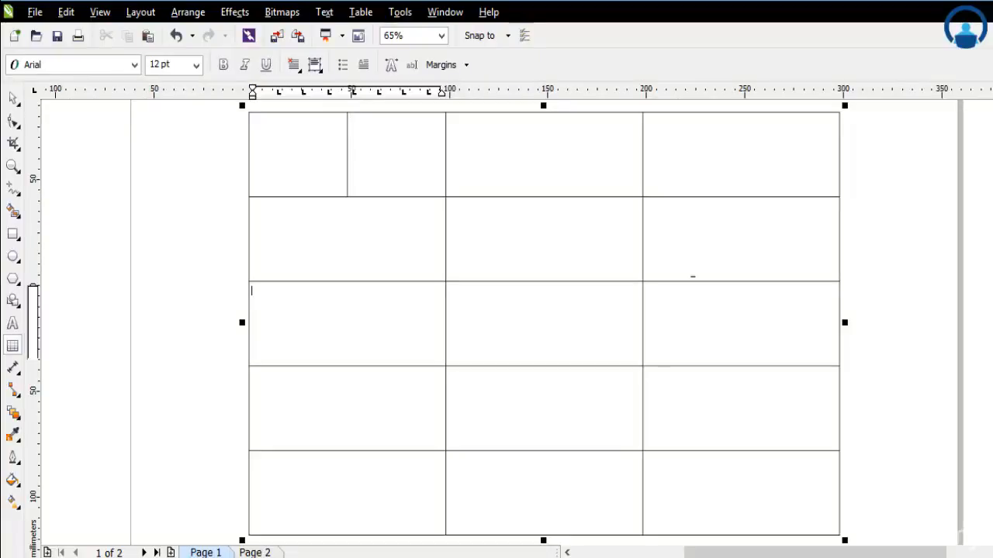
drag(347, 334, 512, 355)
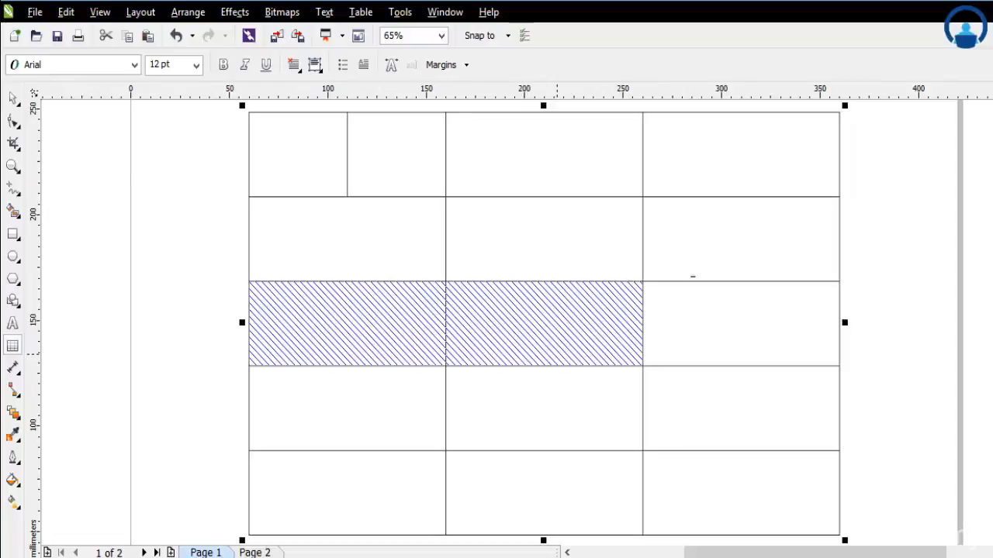
click(544, 353)
click(349, 334)
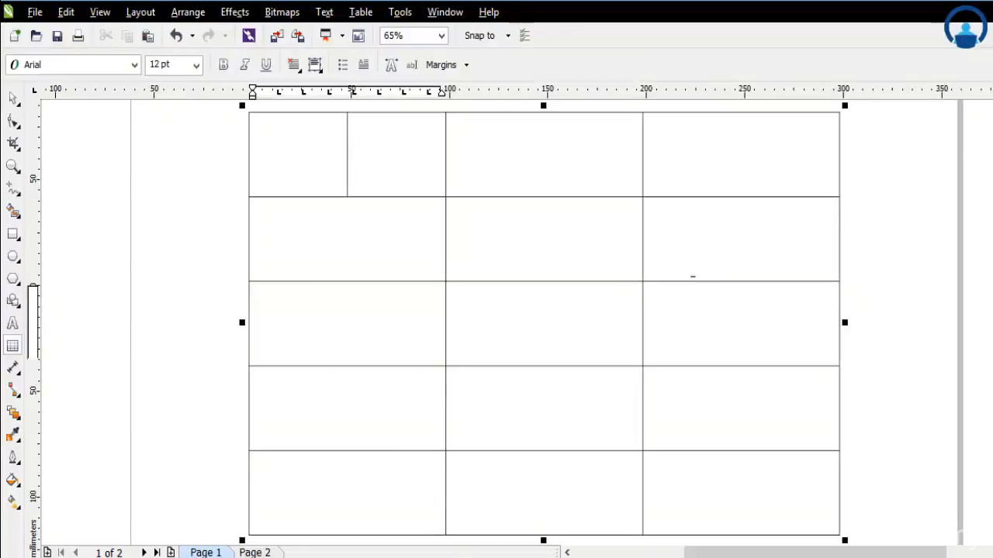
Step: Select the two column halves of the first cell and merge them into one cell
click(298, 159)
drag(303, 152, 356, 145)
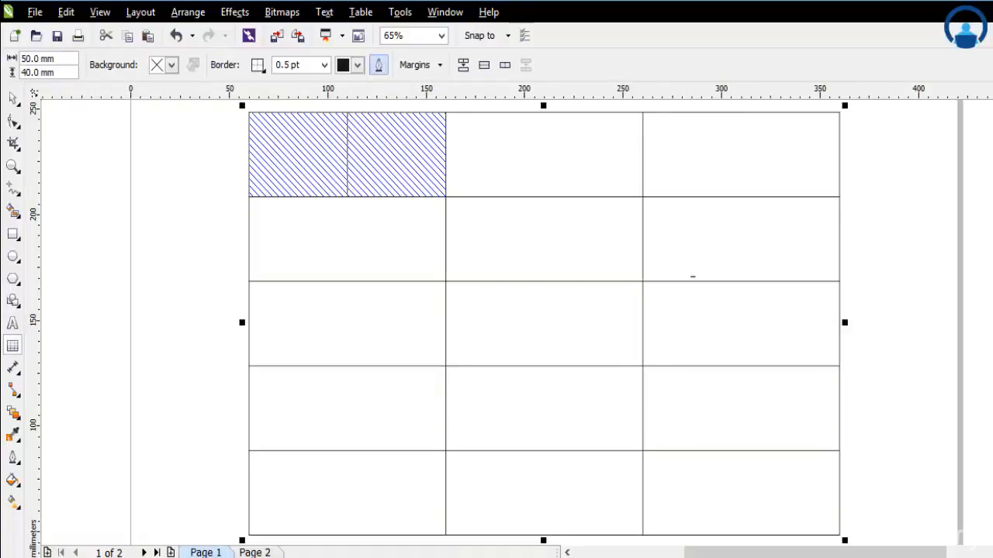
click(361, 12)
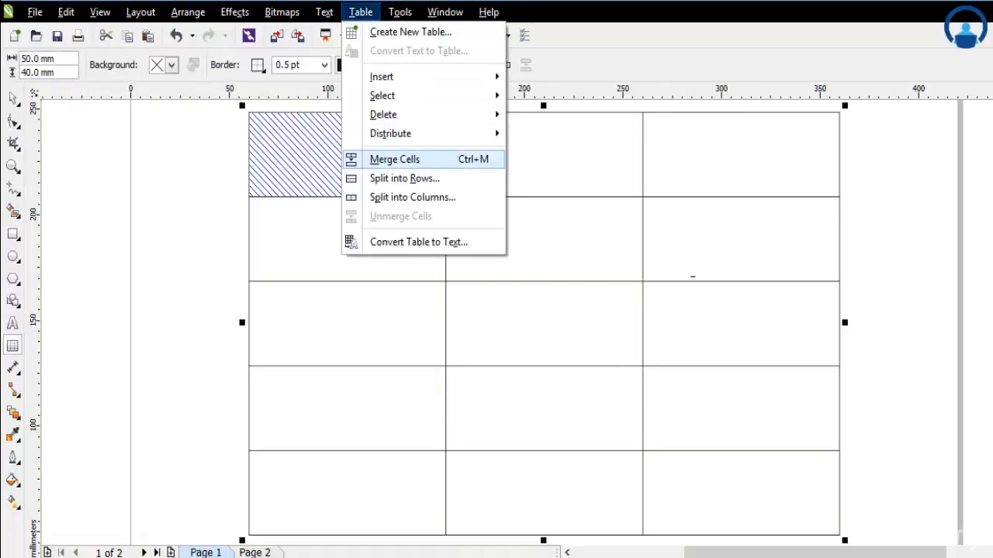
click(395, 160)
click(359, 155)
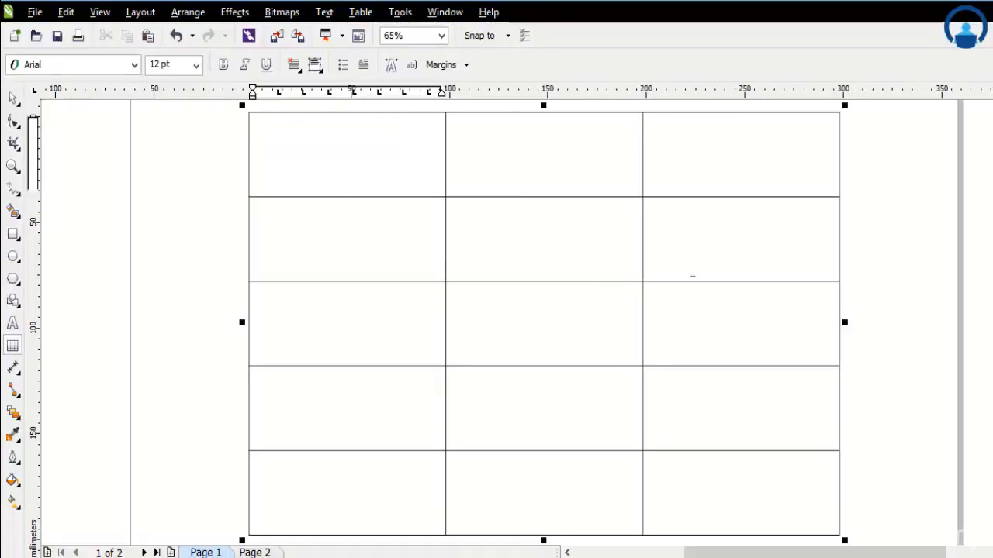
drag(358, 155, 570, 185)
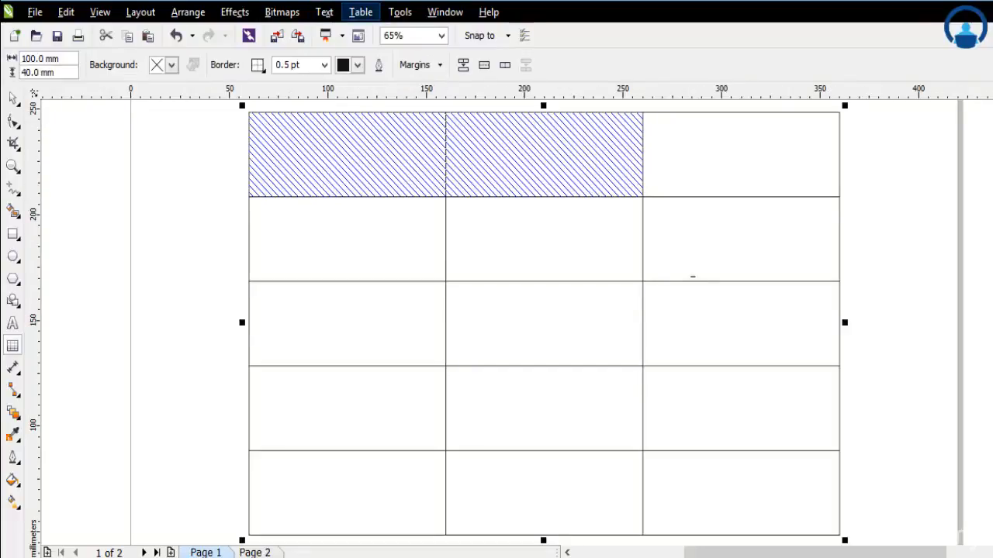
click(360, 12)
click(403, 197)
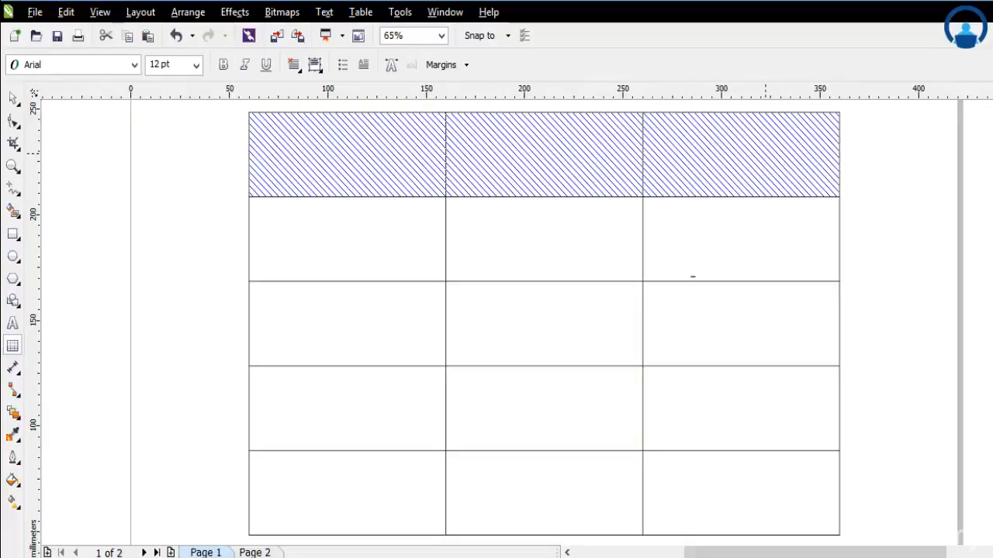
Step: Select all three cells of the first row and merge them into one cell spanning the table's width
click(334, 152)
click(252, 149)
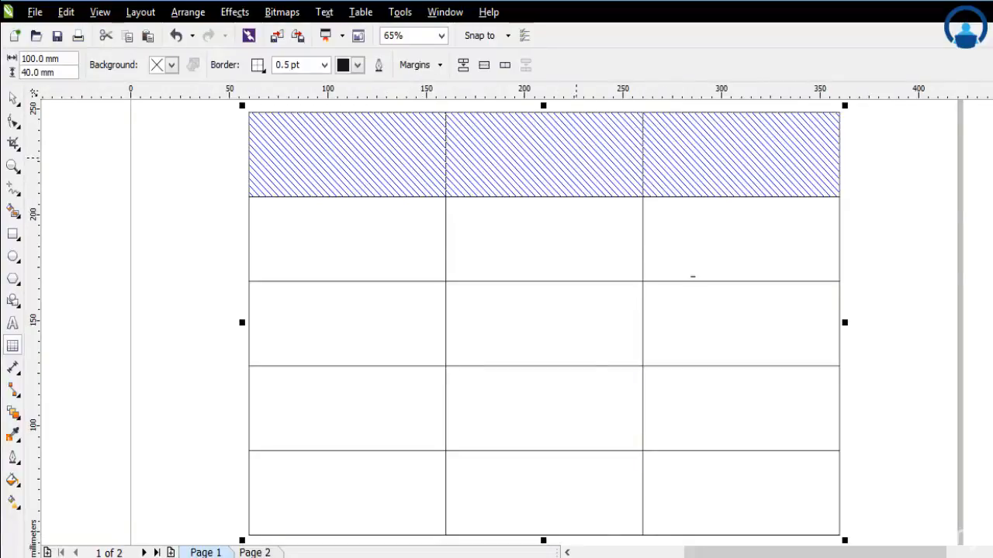
key(alt+t)
key(Down)
key(Down)
key(Down)
key(Down)
key(Down)
key(Down)
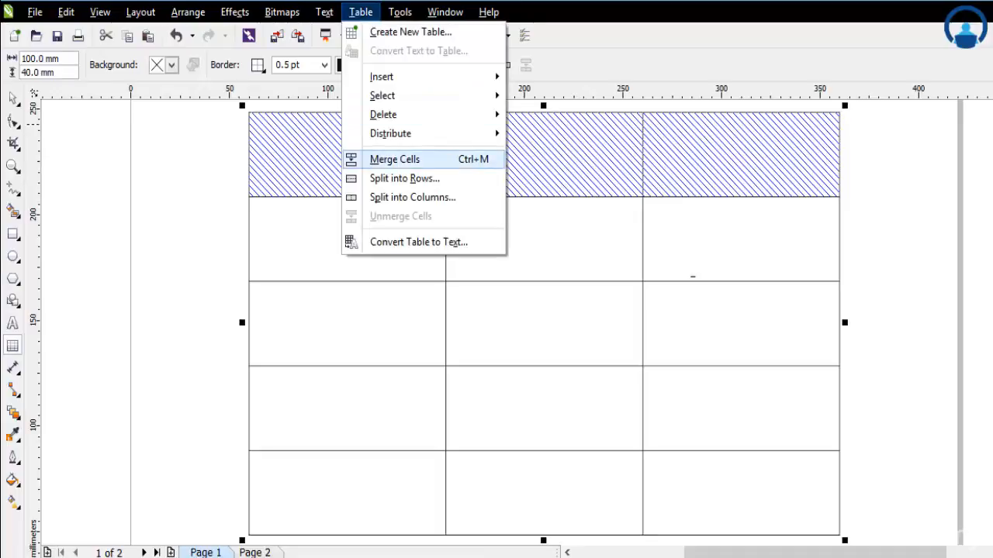
key(Return)
Step: Split the merged first-row cell into 4 columns and undo the split
click(543, 154)
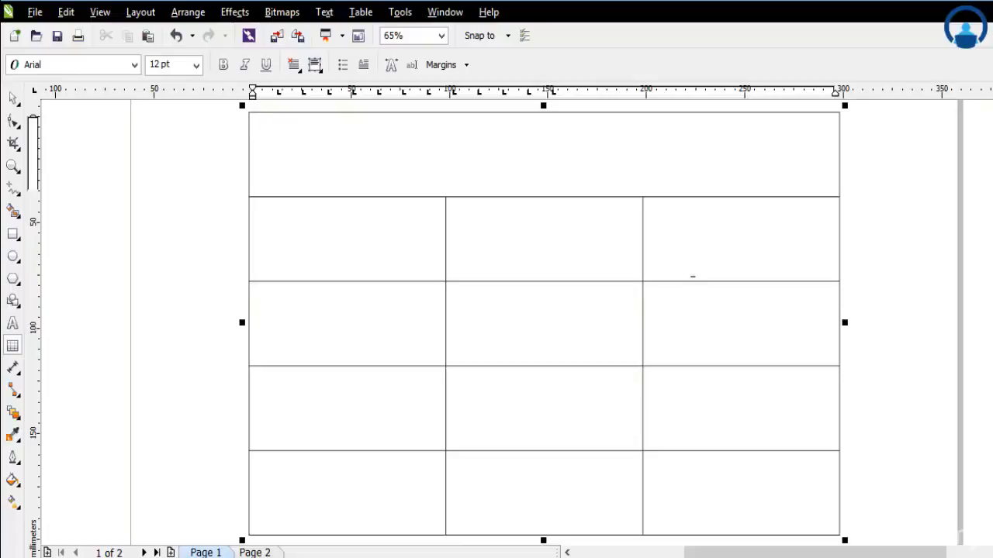
key(Escape)
click(360, 11)
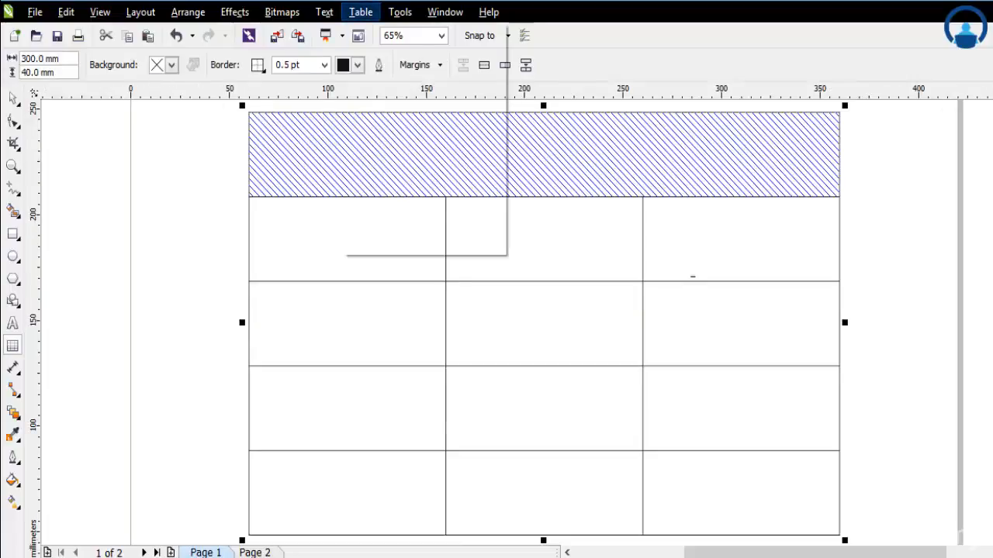
click(412, 197)
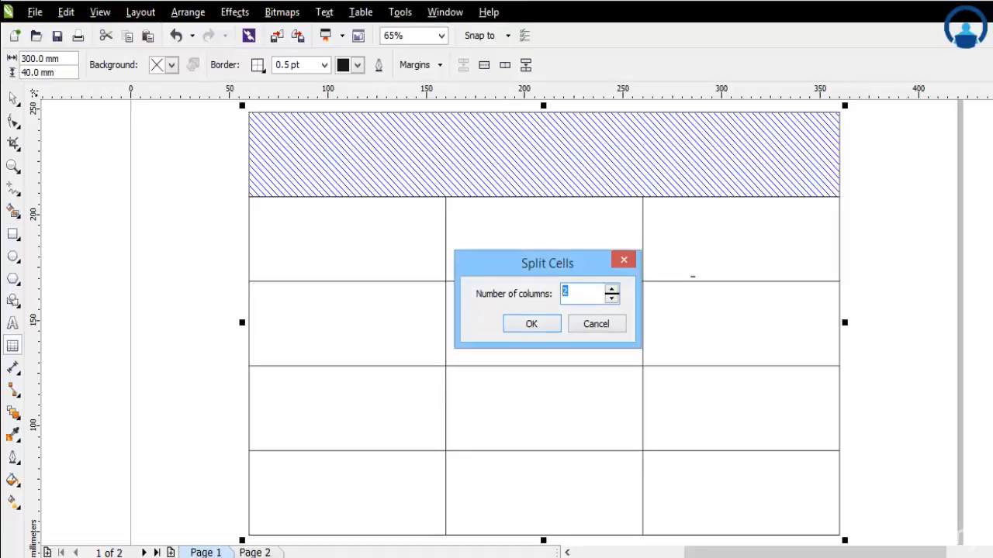
text(4)
key(Return)
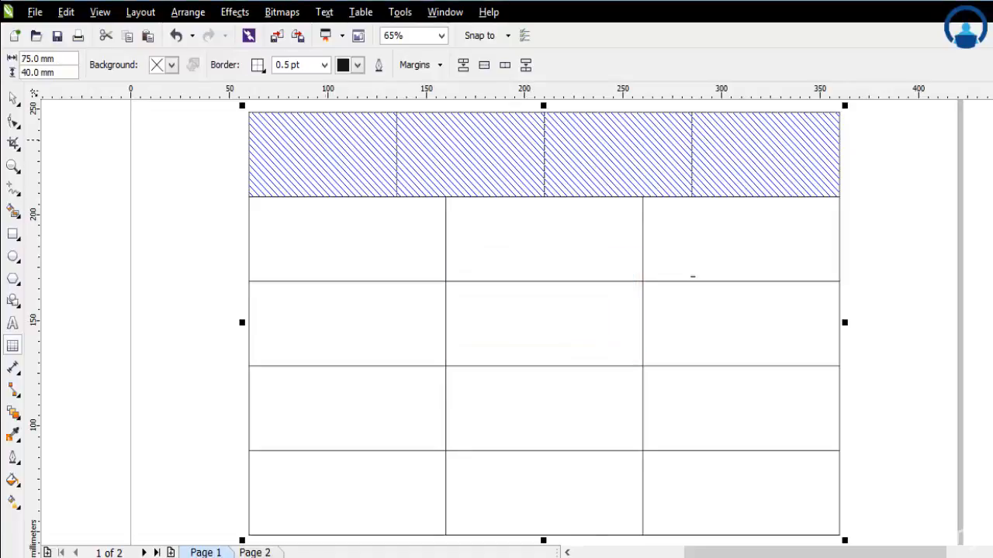
click(464, 141)
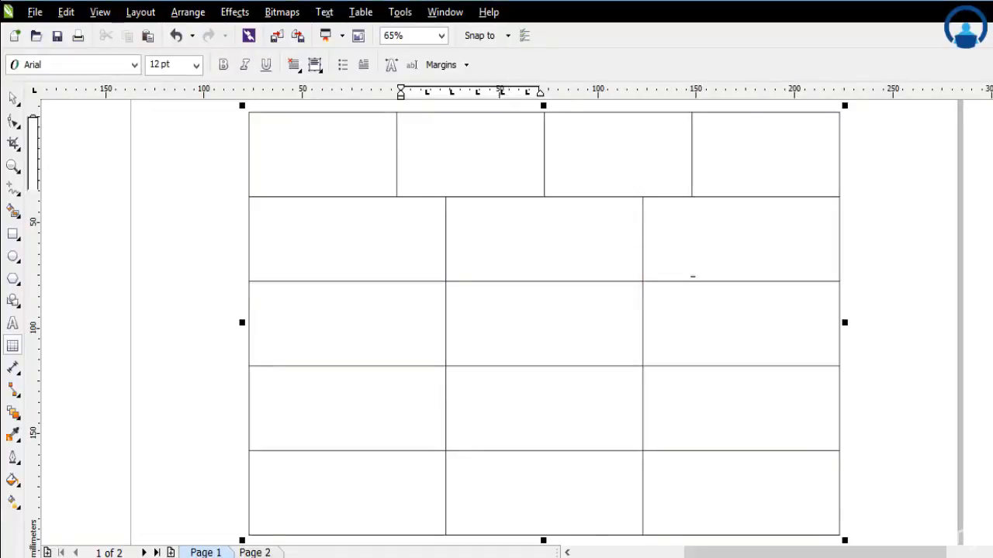
key(ctrl+z)
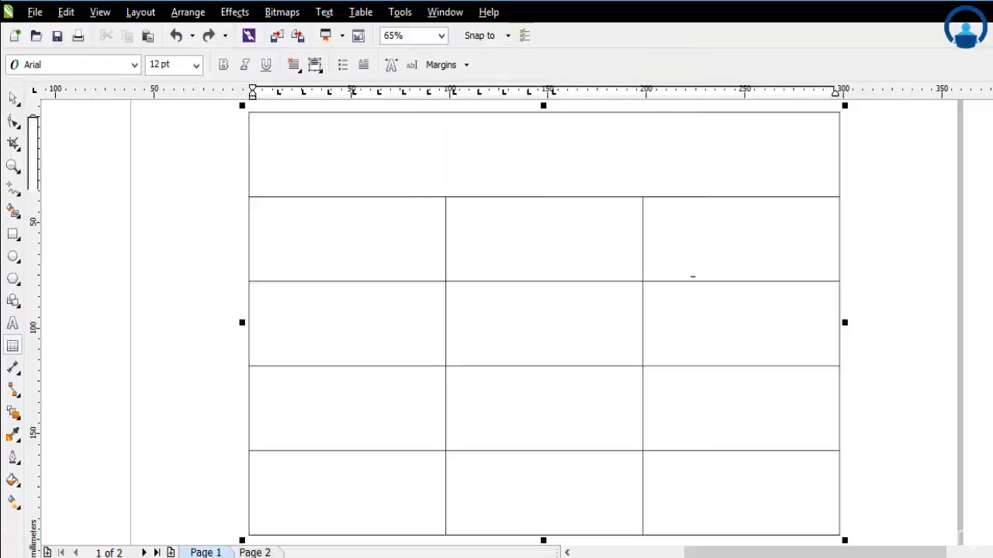
Step: Select the merged first-row cell, split it into 2 columns, and undo that split
click(248, 163)
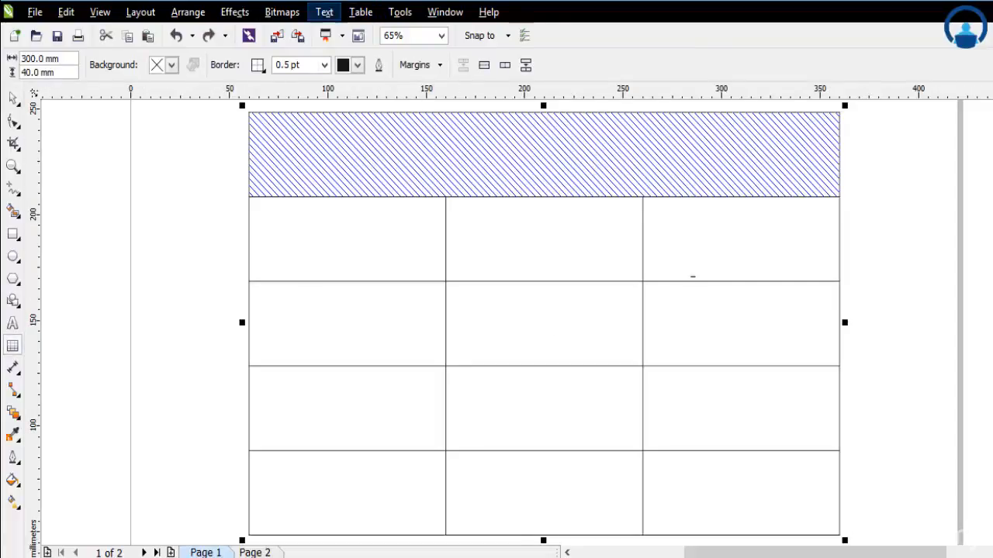
click(361, 12)
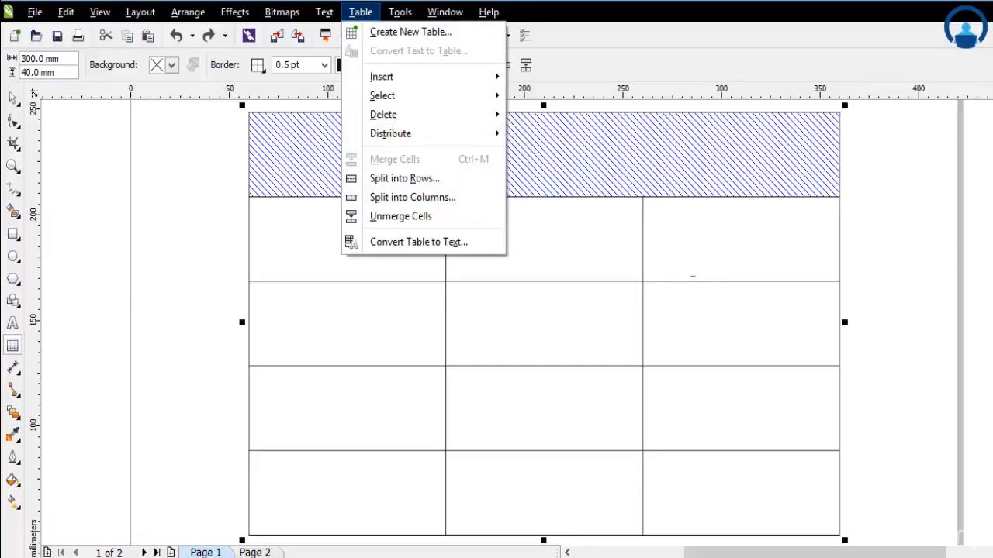
click(412, 197)
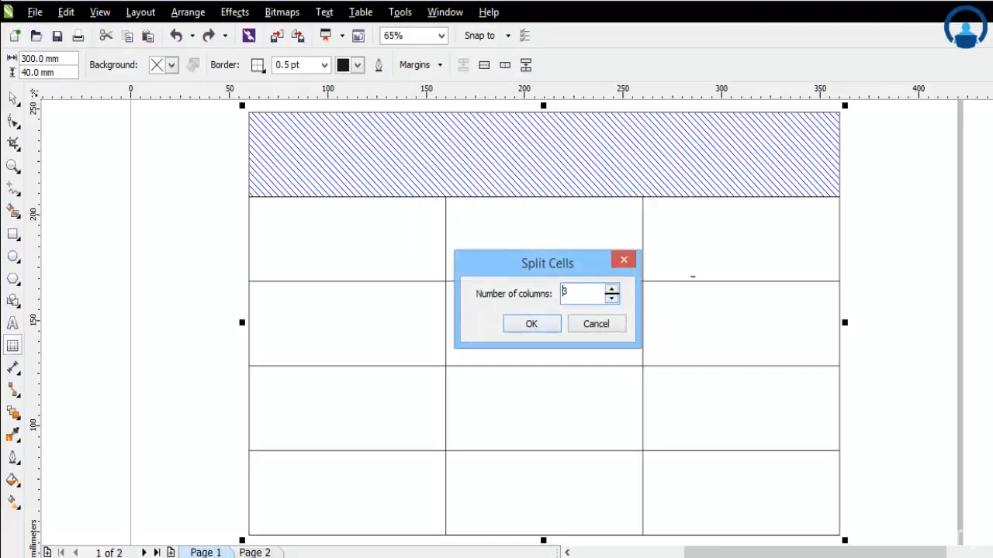
key(Return)
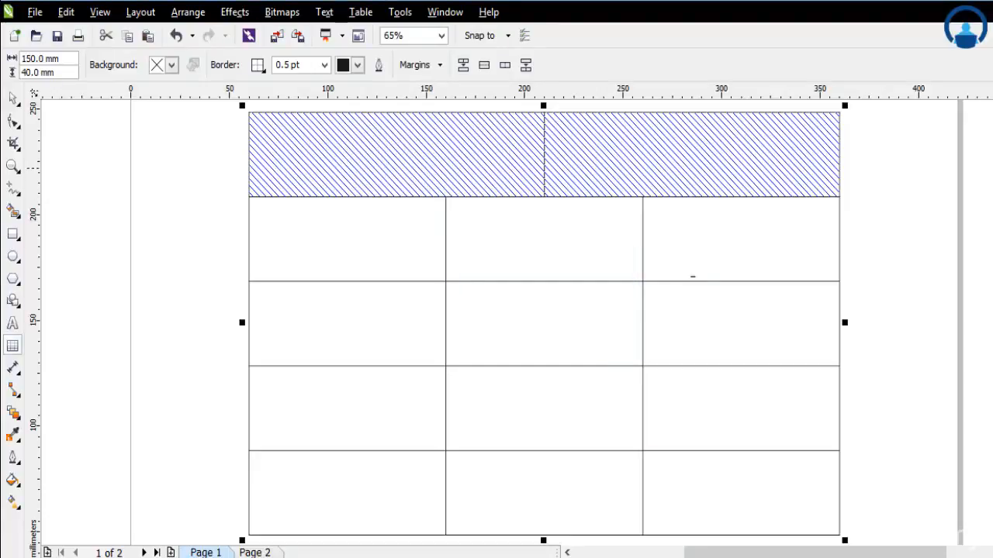
key(ctrl+z)
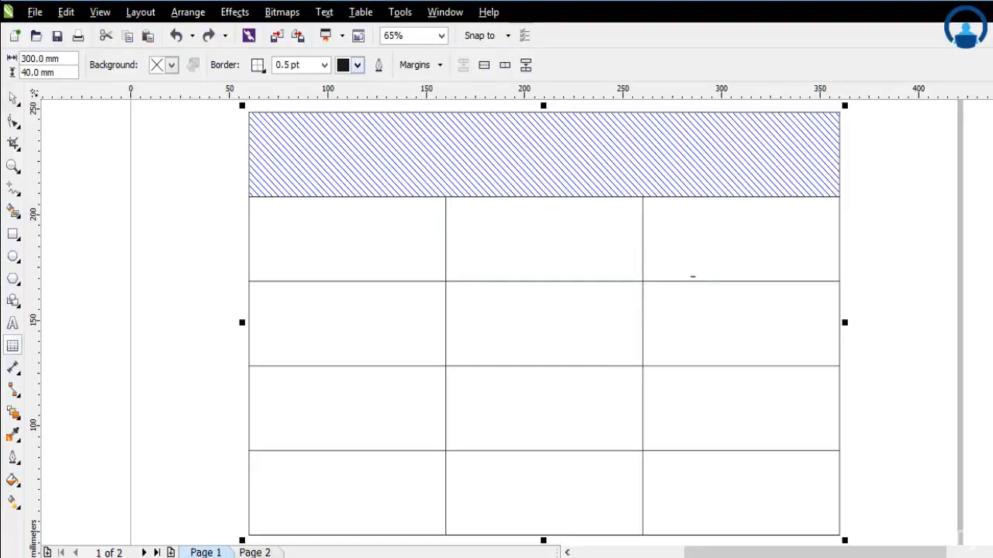
Step: Split the merged first-row cell into 3 columns
click(361, 12)
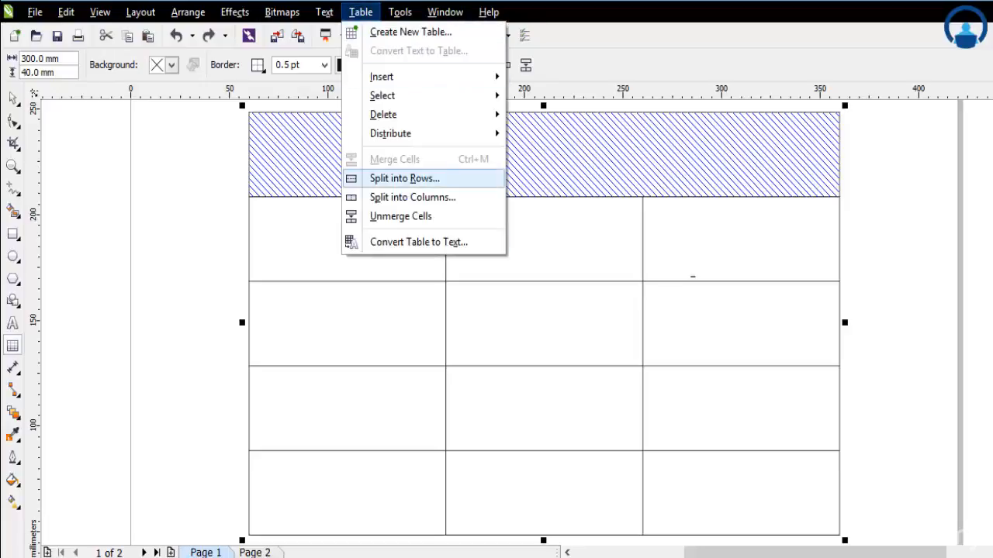
click(412, 197)
key(Return)
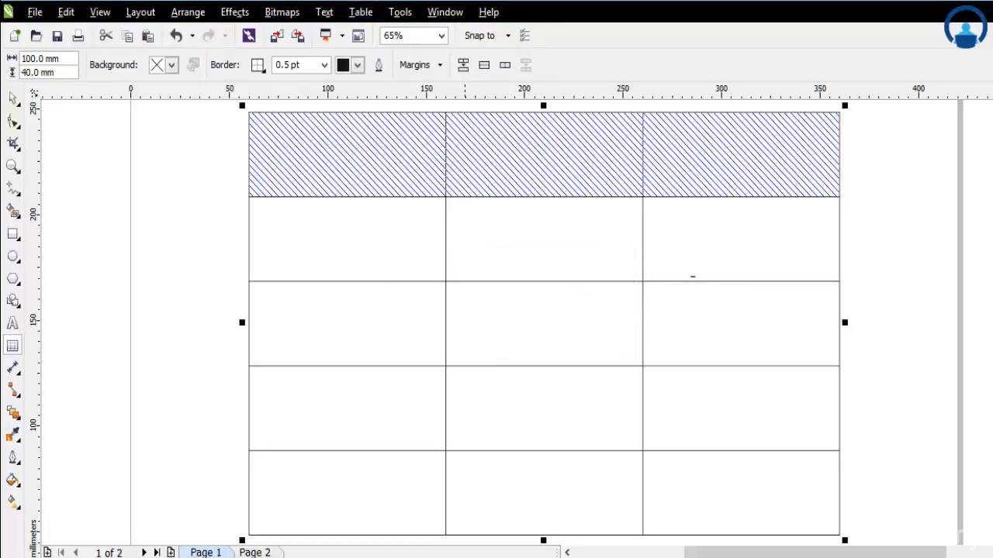
click(544, 248)
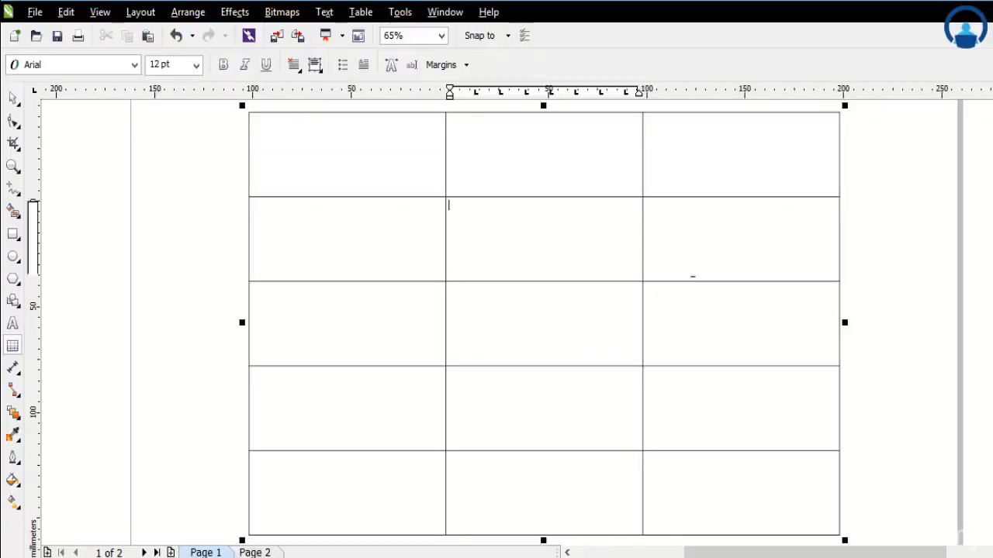
click(361, 13)
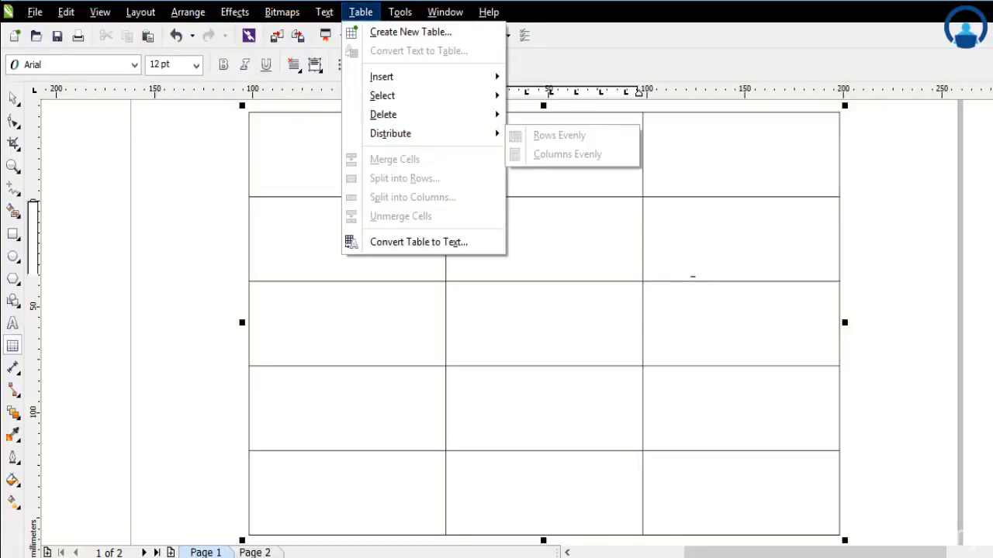
click(347, 154)
drag(346, 154, 544, 155)
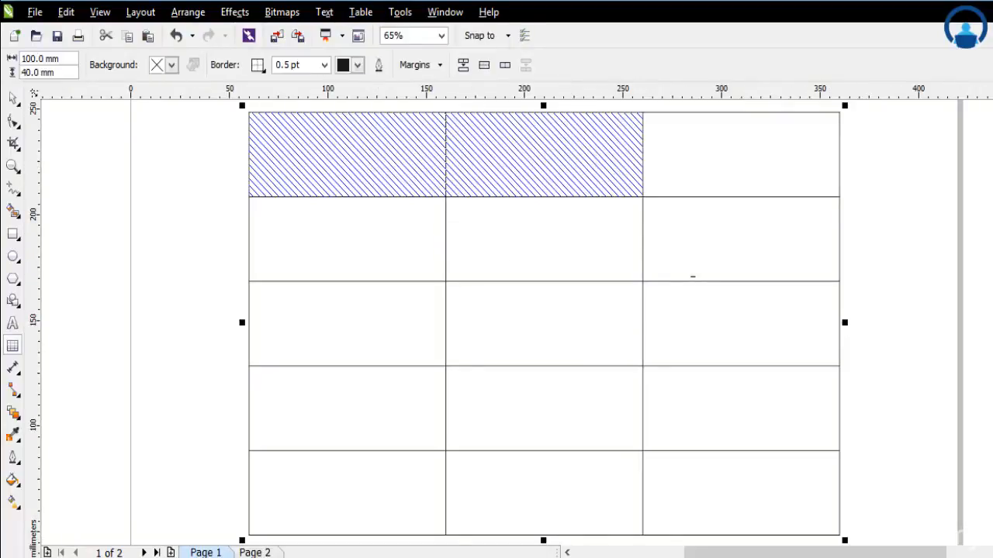
click(361, 12)
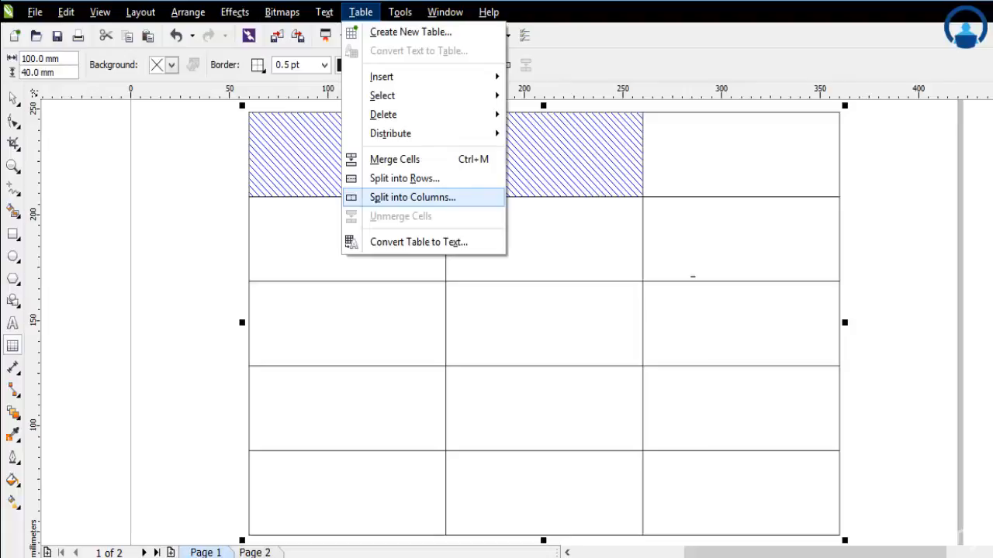
click(360, 13)
Step: Shrink the table's height to about 77 mm and draw a second 5-row, 3-column table about 301 × 63 mm below it
click(13, 99)
drag(543, 540, 546, 280)
key(Escape)
click(13, 345)
drag(278, 321, 869, 453)
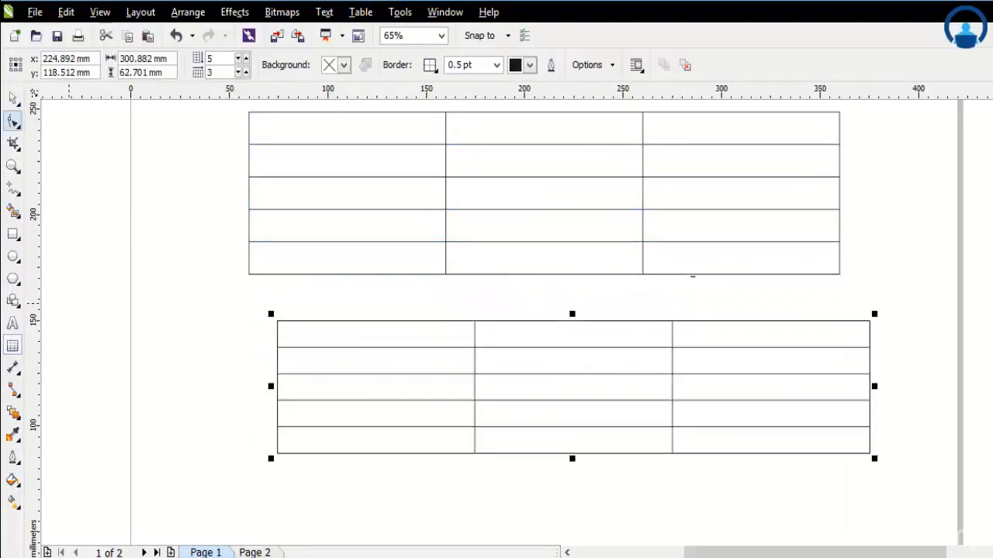
Step: Select both tables together and check the available table commands
click(13, 99)
shift+click(354, 210)
shift+click(305, 394)
shift+click(317, 365)
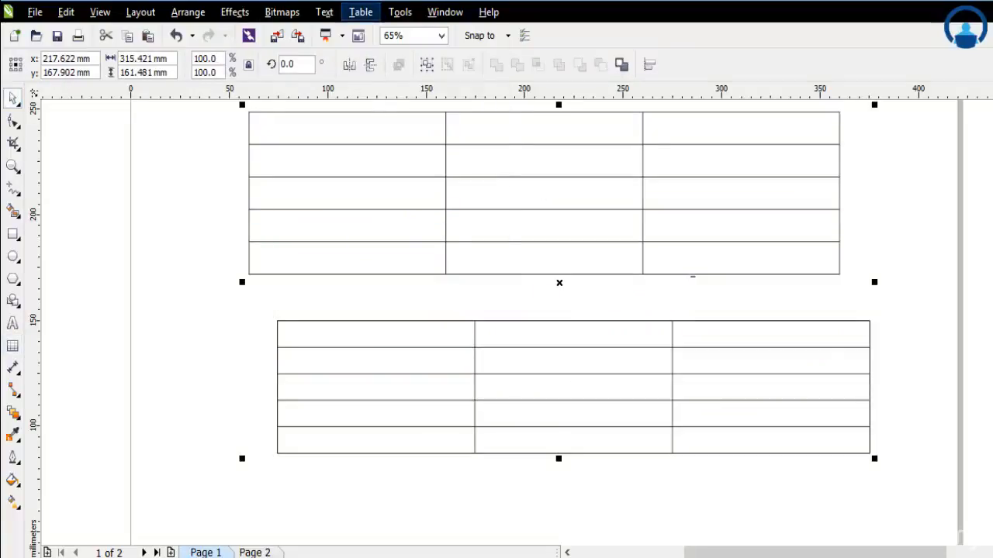
click(361, 12)
Step: Select the two lowest cells of the upper table's first column and check the cell-combining command
click(349, 225)
click(13, 346)
drag(347, 225, 346, 257)
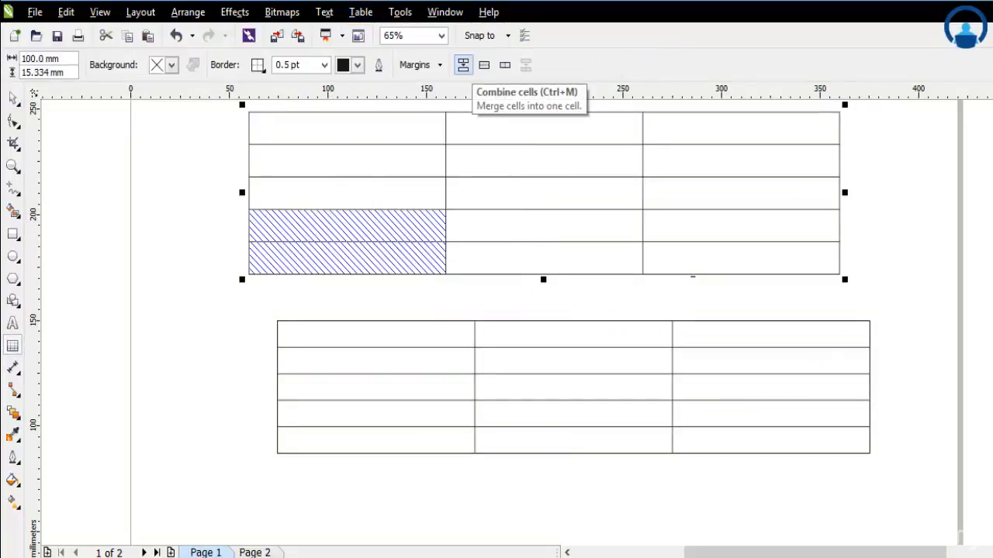
click(449, 218)
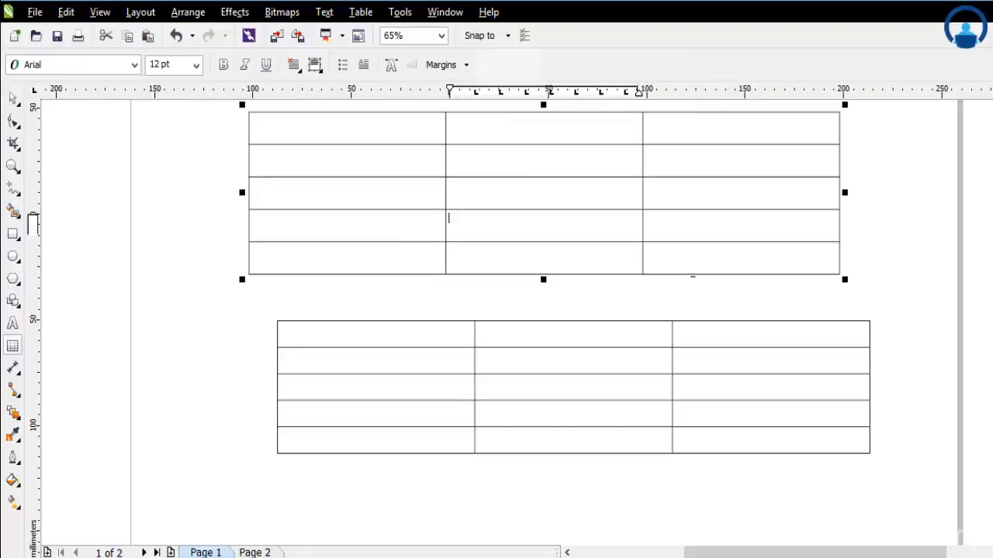
click(361, 12)
click(358, 13)
Step: Select the bottom middle cell of the upper table and split it into 3 columns
click(545, 259)
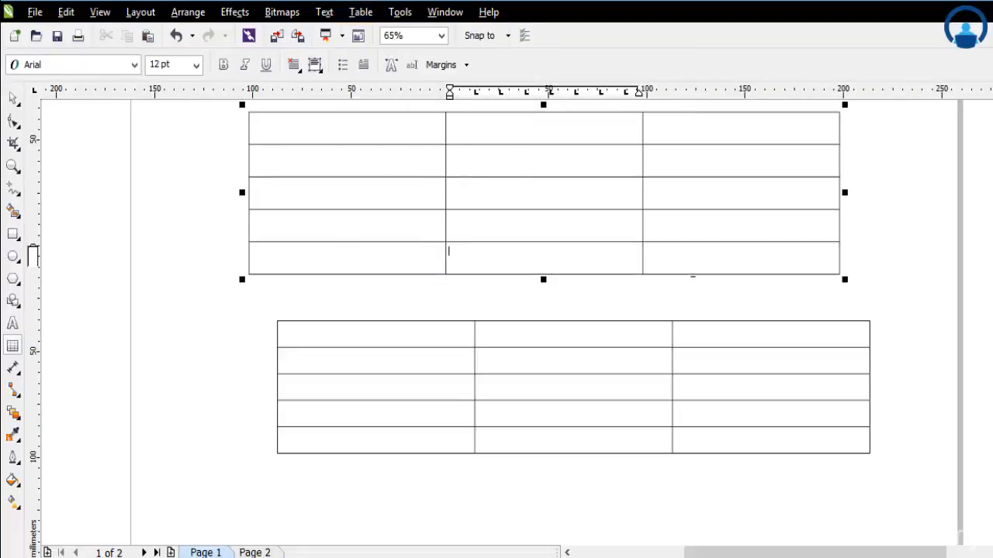
click(546, 258)
click(545, 259)
click(545, 258)
click(545, 258)
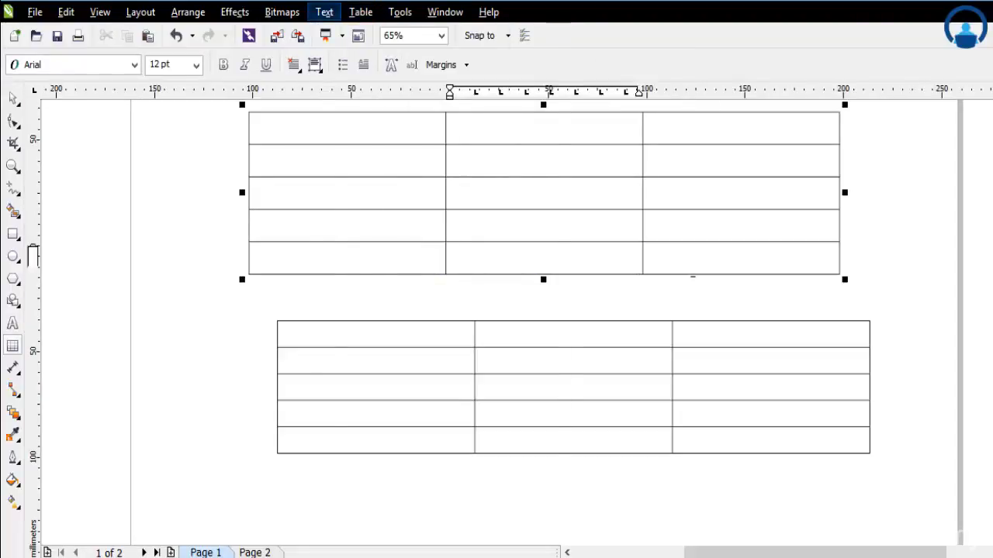
click(324, 13)
click(558, 262)
drag(543, 261, 587, 274)
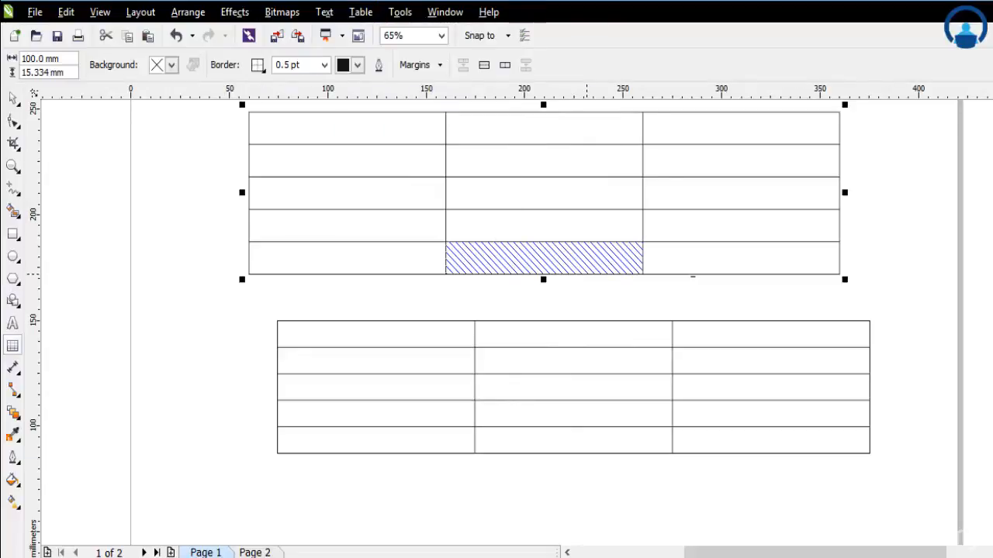
click(361, 12)
click(392, 197)
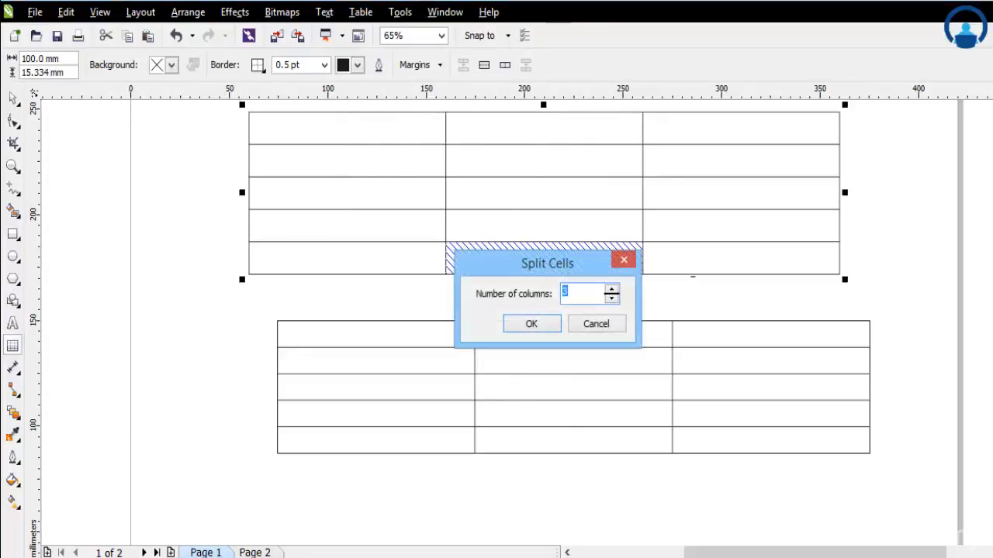
click(531, 323)
Step: Select the middle cells in the upper table's last two rows and unmerge them
click(361, 12)
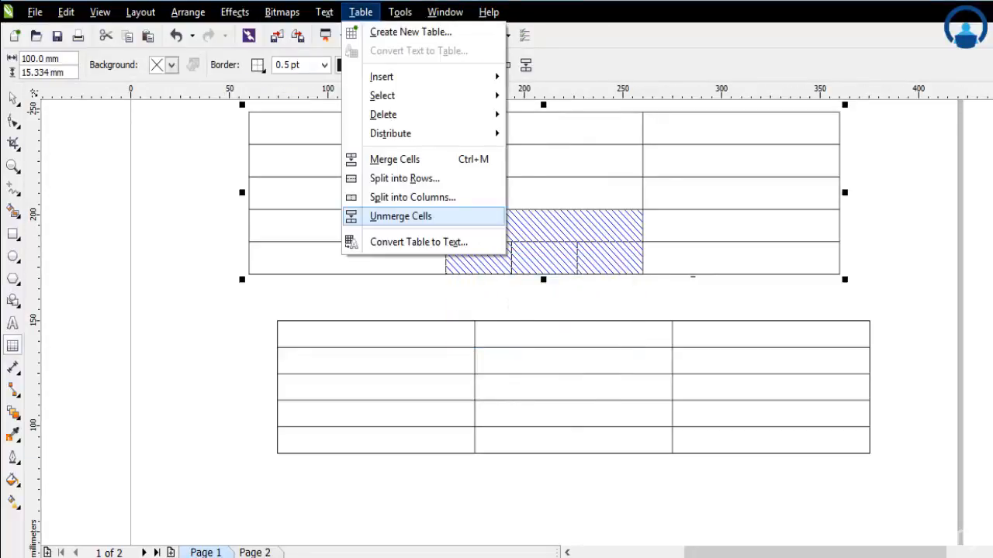
click(400, 216)
mouse_move(475, 226)
mouse_down()
mouse_move(546, 254)
mouse_move(605, 257)
mouse_up()
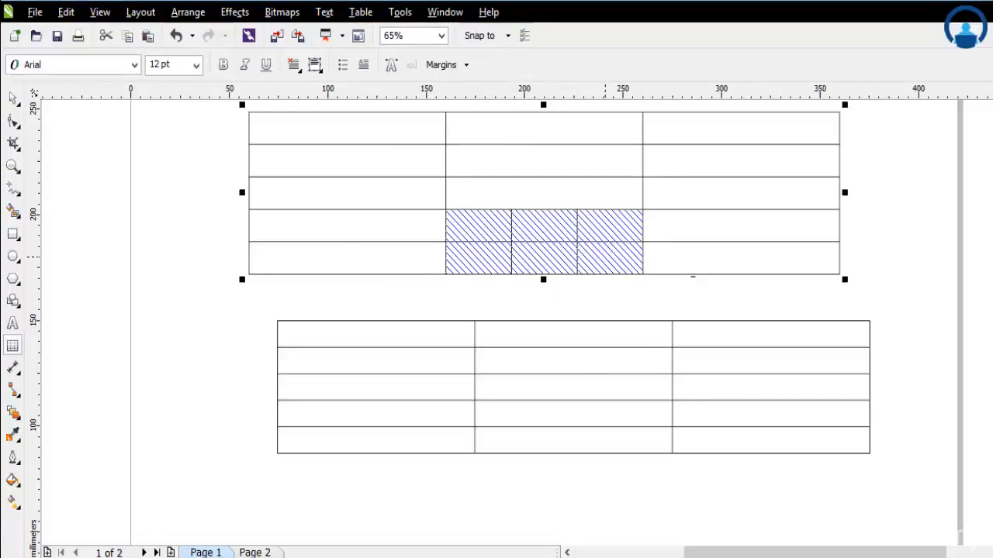
Step: Move the upper table slightly up and to the right and open it for cell editing
click(12, 99)
scroll(570, 192, up, 1)
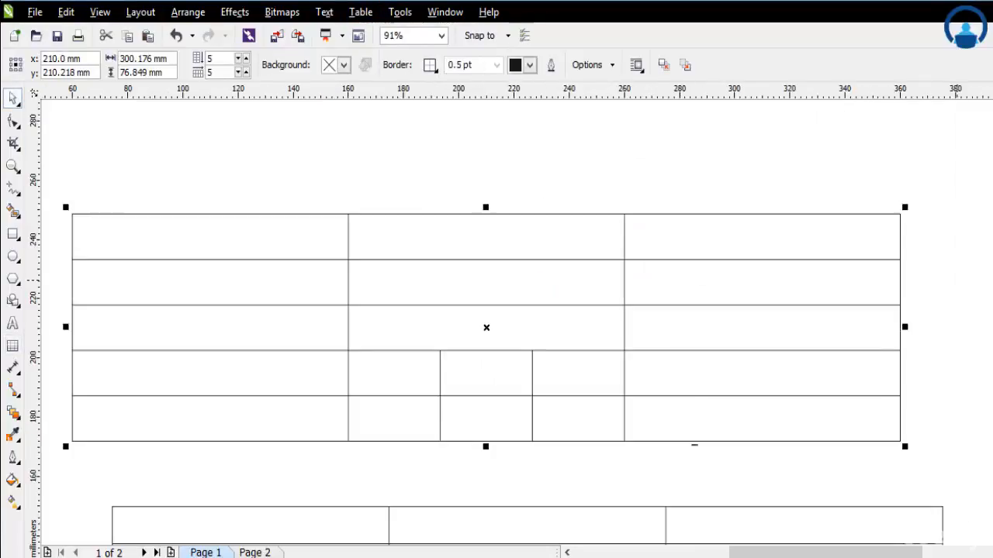
drag(532, 350, 557, 321)
double_click(557, 322)
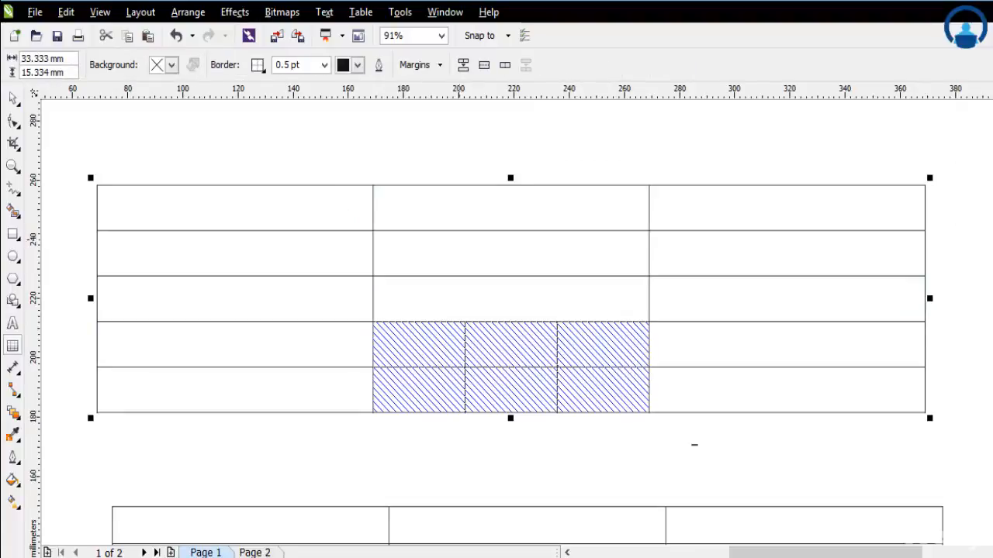
Step: Increase the first row's height to about 17 mm and split the first cell of the second row into 3 columns
drag(233, 230, 232, 228)
click(233, 208)
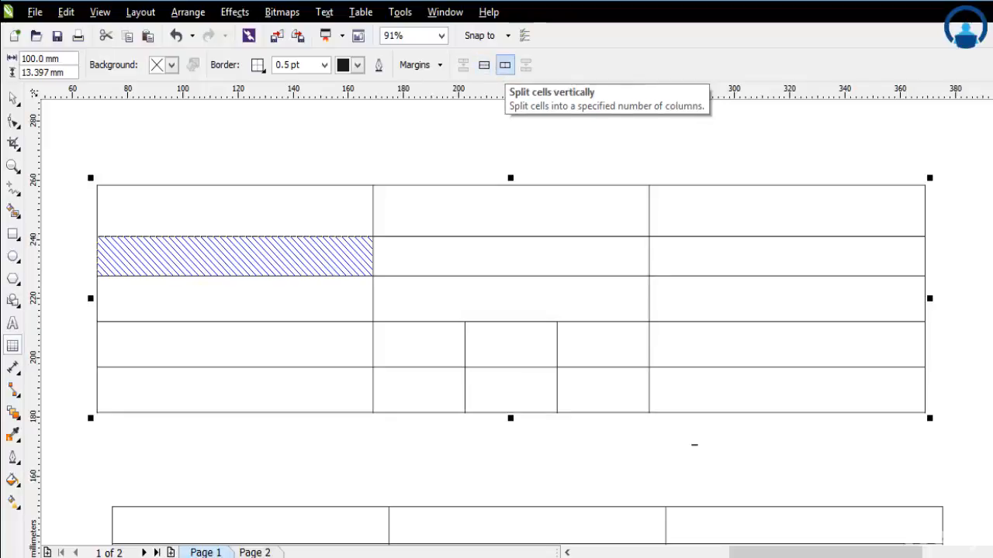
click(504, 64)
text(3)
key(Return)
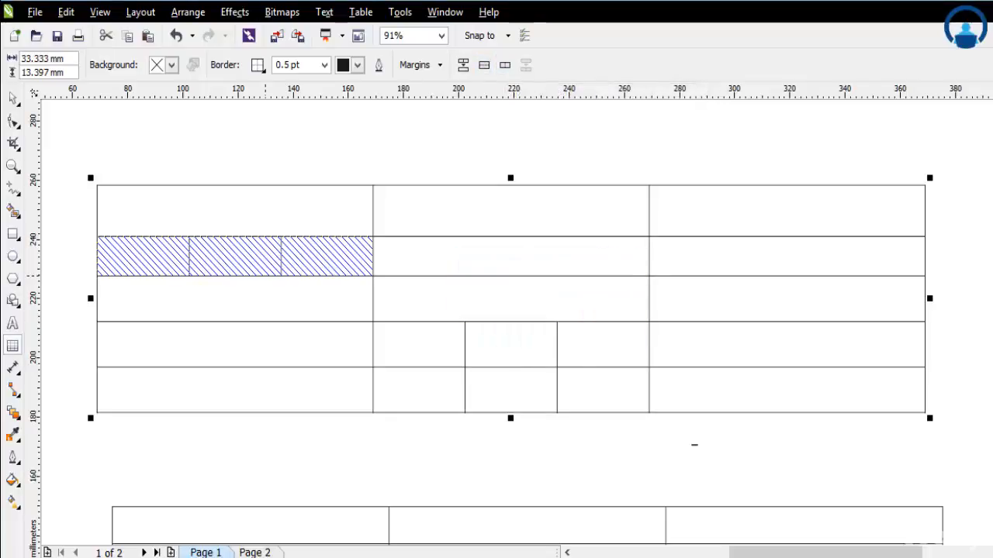
Step: Merge the first cell of the first row with the three divided cells below it into one cell
click(233, 254)
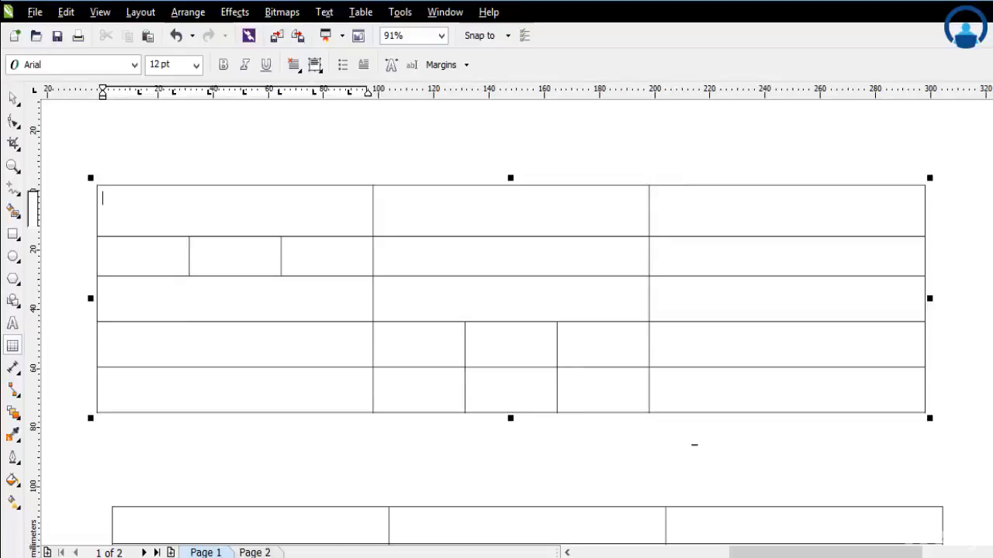
drag(291, 208, 318, 249)
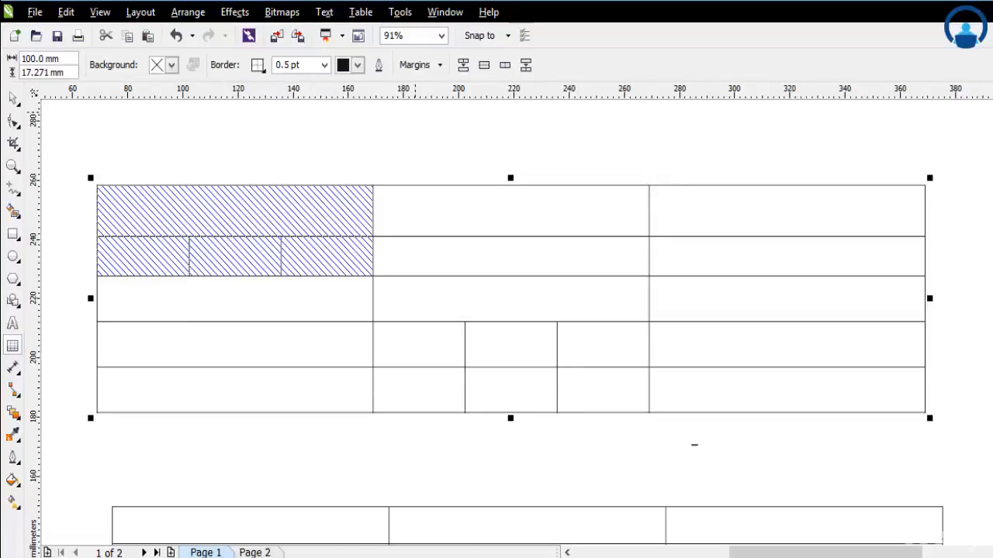
click(361, 11)
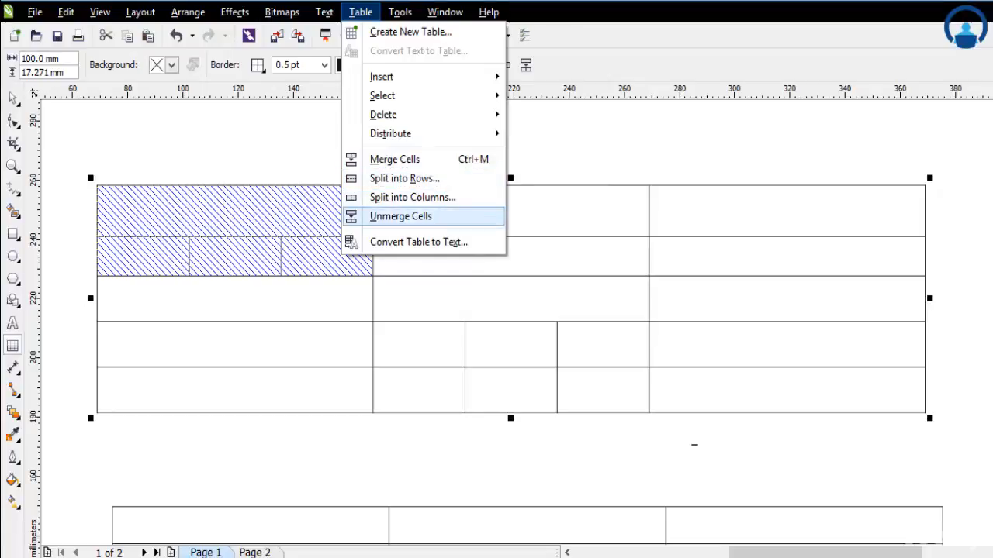
click(395, 160)
click(256, 225)
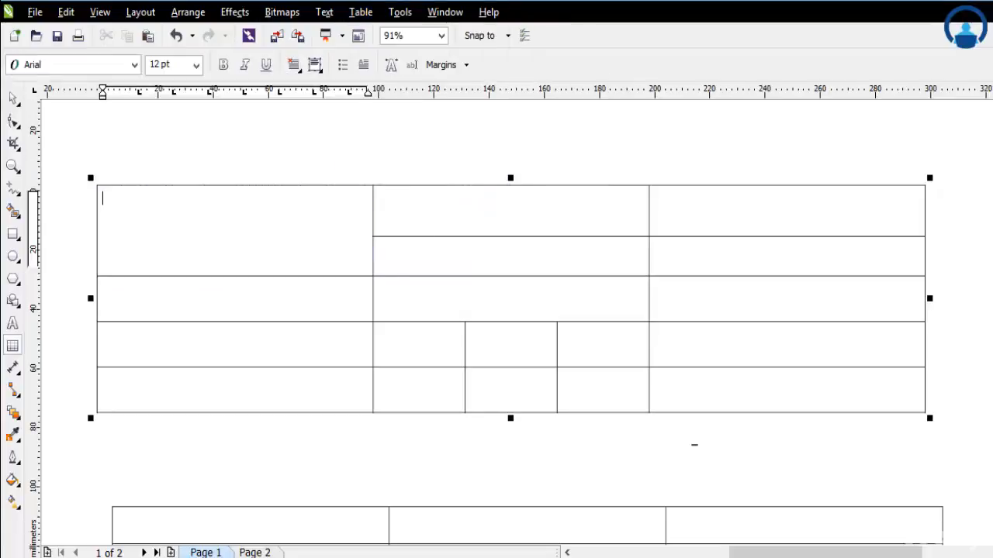
Step: Undo the last merge, select the first row's first cell with the three divided cells below it, and unmerge them
key(ctrl+z)
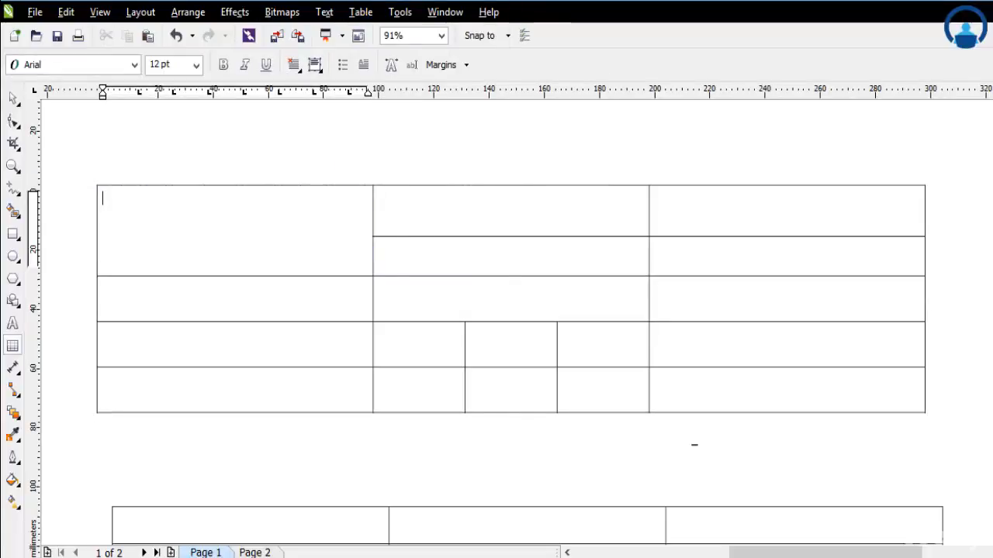
double_click(186, 203)
drag(187, 202, 240, 257)
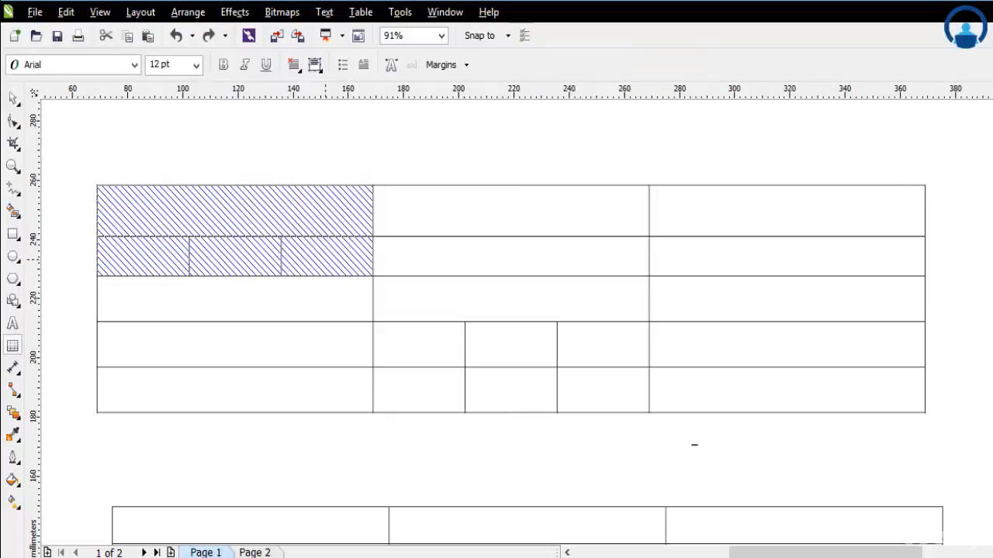
click(360, 12)
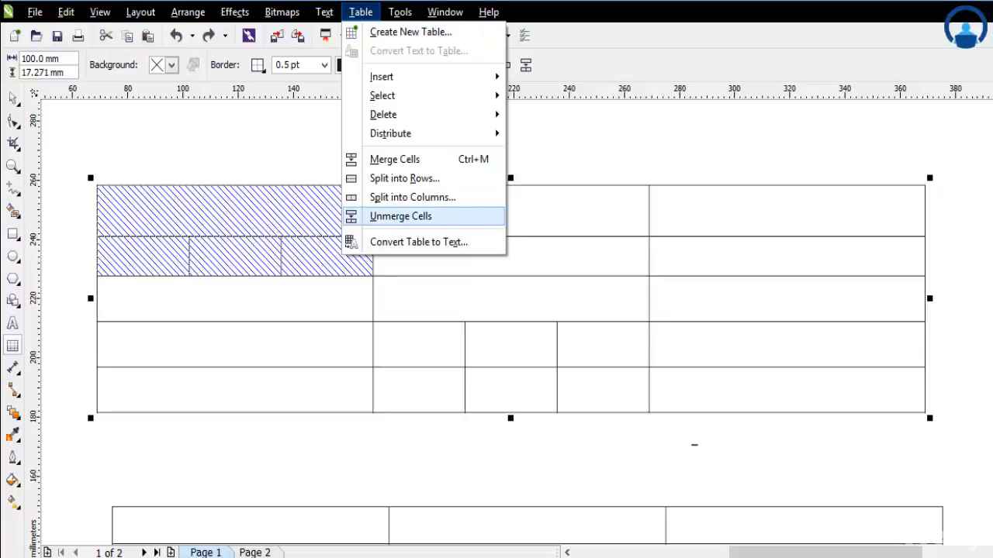
click(400, 216)
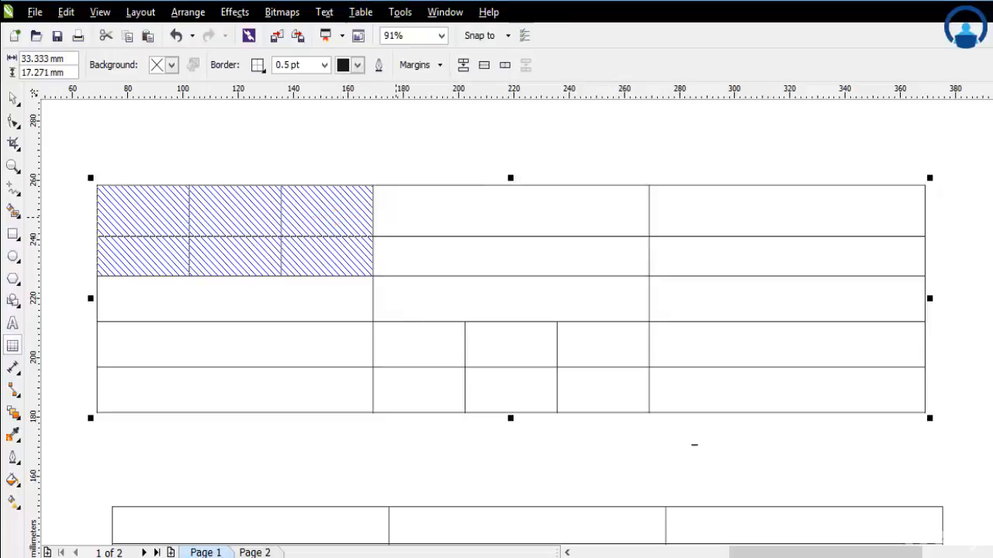
click(327, 211)
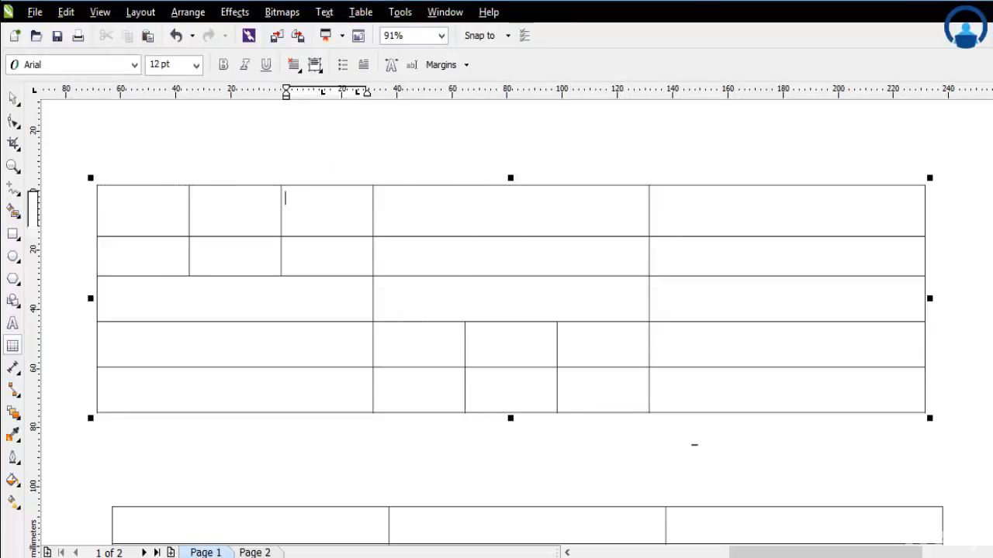
Step: Raise the border between the first two rows to make the second row about 15.7 mm high, and select its first three cells
mouse_move(172, 237)
mouse_down()
mouse_move(152, 209)
mouse_move(303, 211)
mouse_up()
click(326, 250)
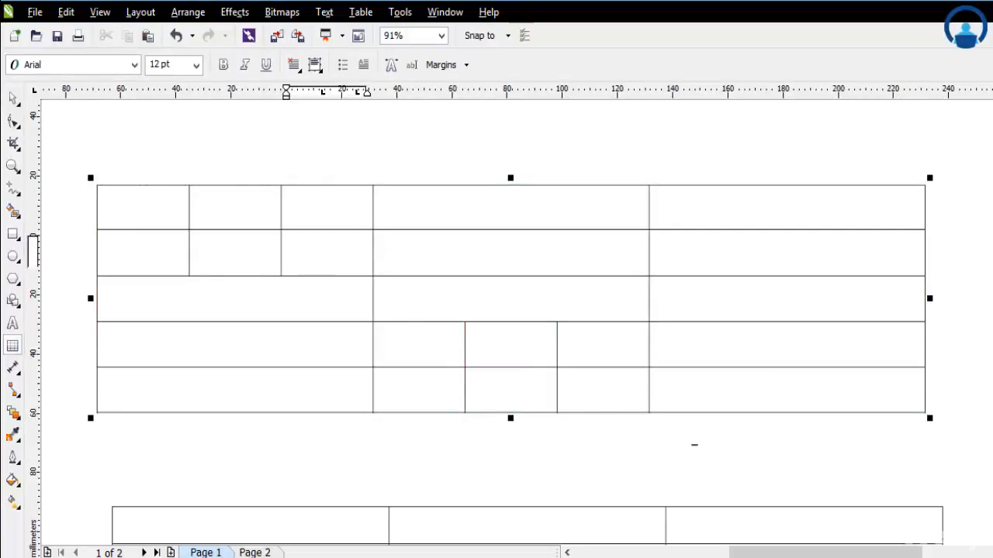
mouse_move(326, 251)
mouse_down()
mouse_move(146, 254)
mouse_move(340, 264)
mouse_up()
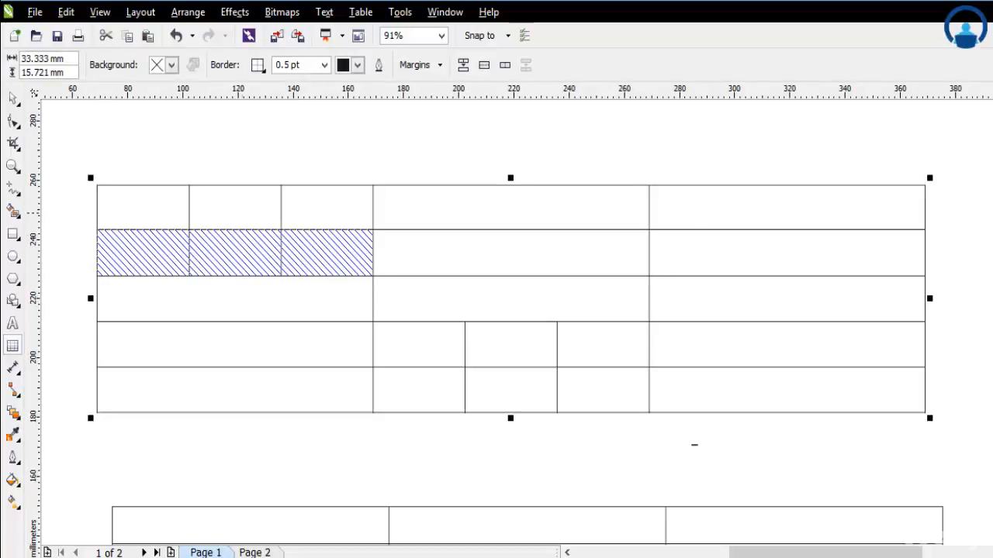
Step: Delete both tables and create a new 300 by 200 mm table with 5 rows and 3 columns, moved slightly up and right
click(158, 208)
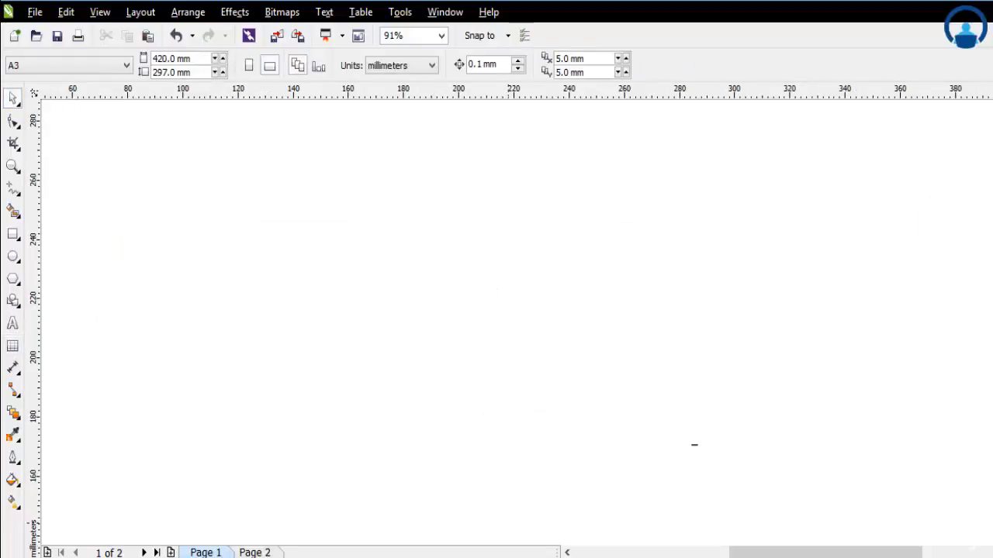
click(324, 12)
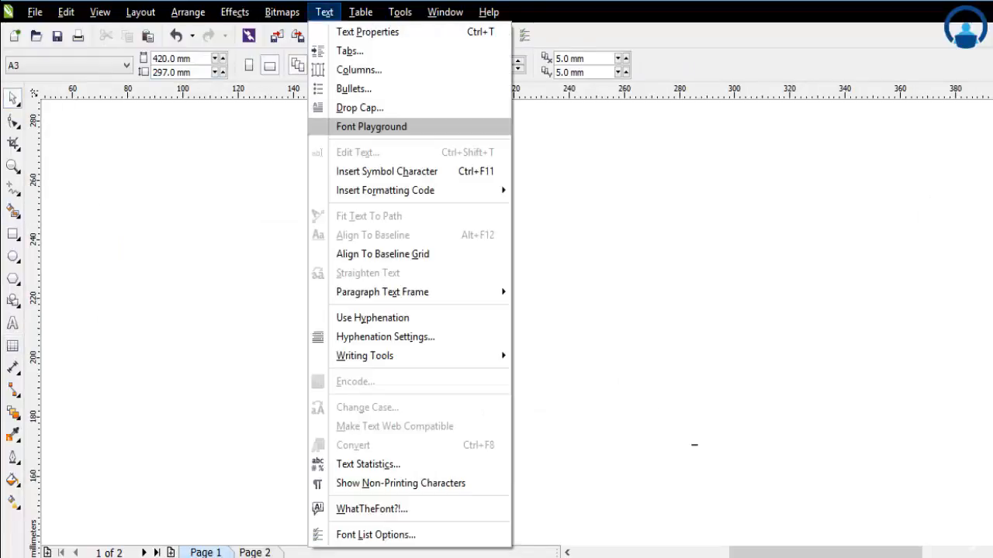
click(476, 320)
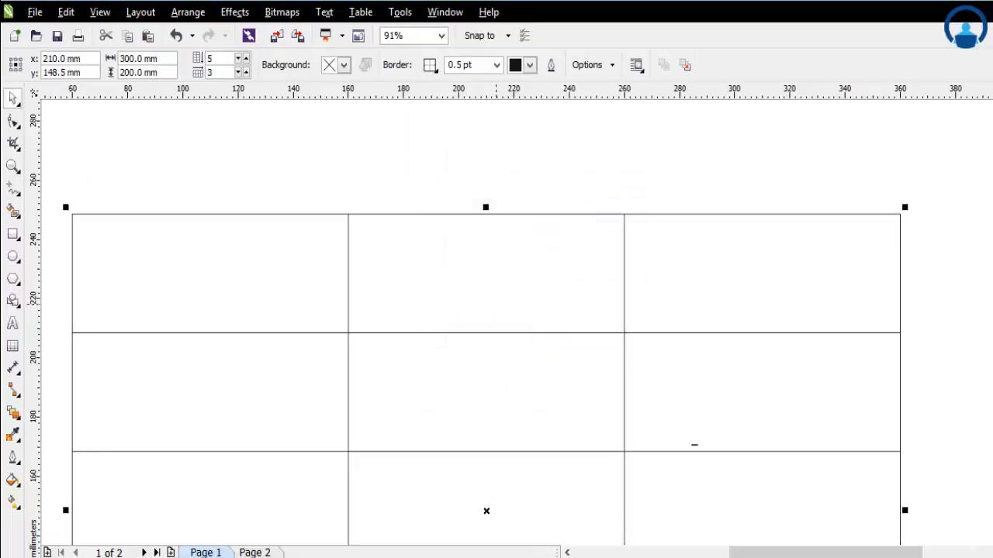
drag(343, 329, 383, 262)
Step: Select the first cell of the new table's second row and split it into 3 columns
scroll(383, 262, down, 2)
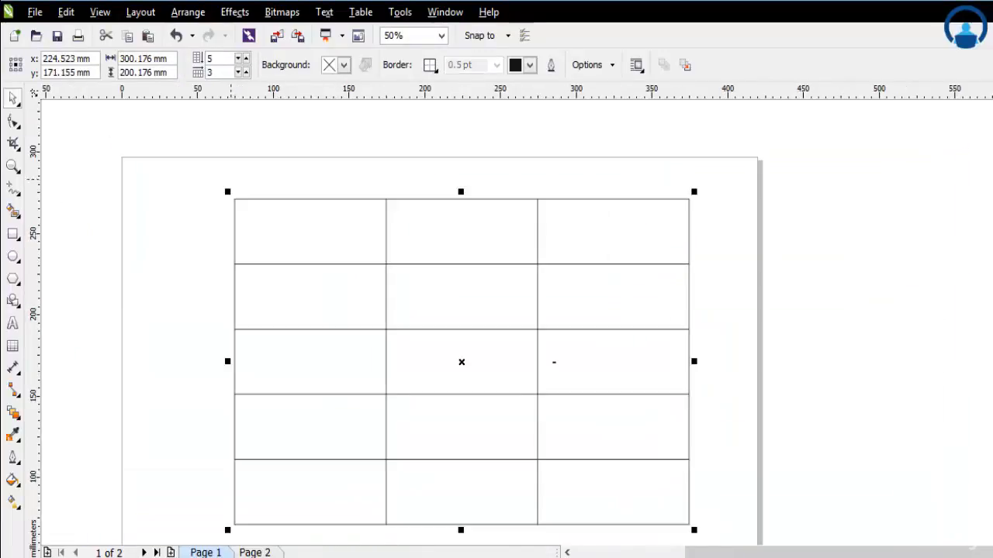
drag(212, 171, 733, 540)
double_click(656, 346)
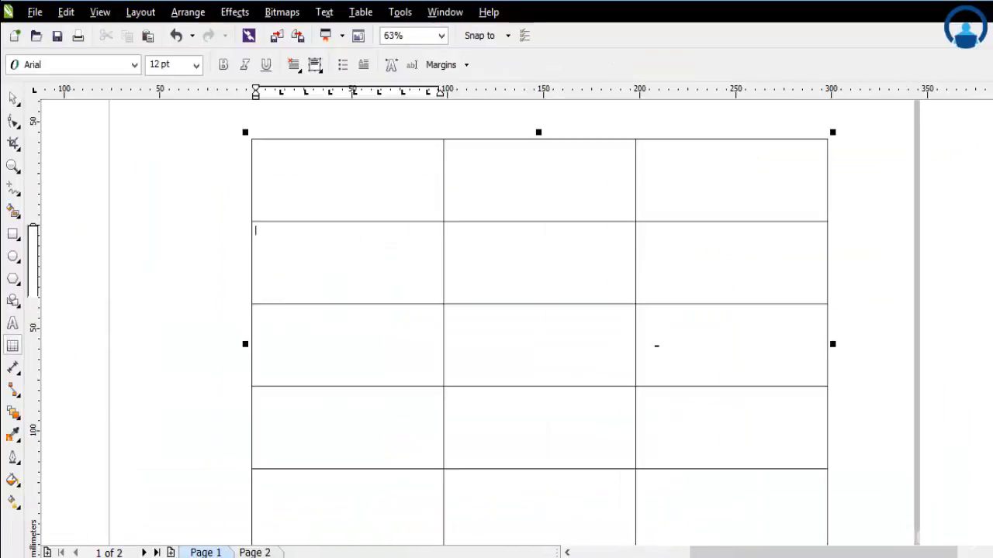
key(shift+Right)
key(shift+Right)
key(shift+Down)
key(shift+Up)
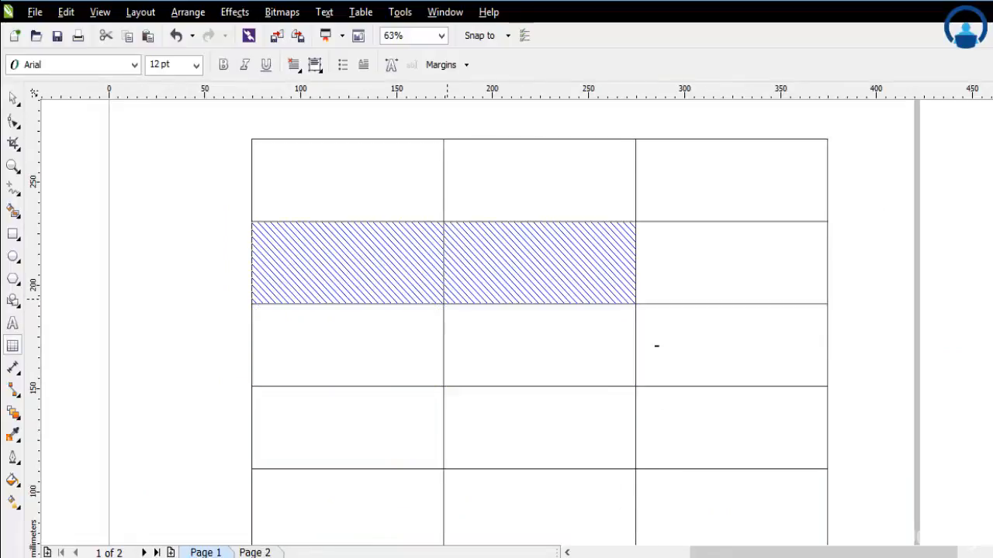
key(shift+Left)
key(shift+Left)
key(shift+Right)
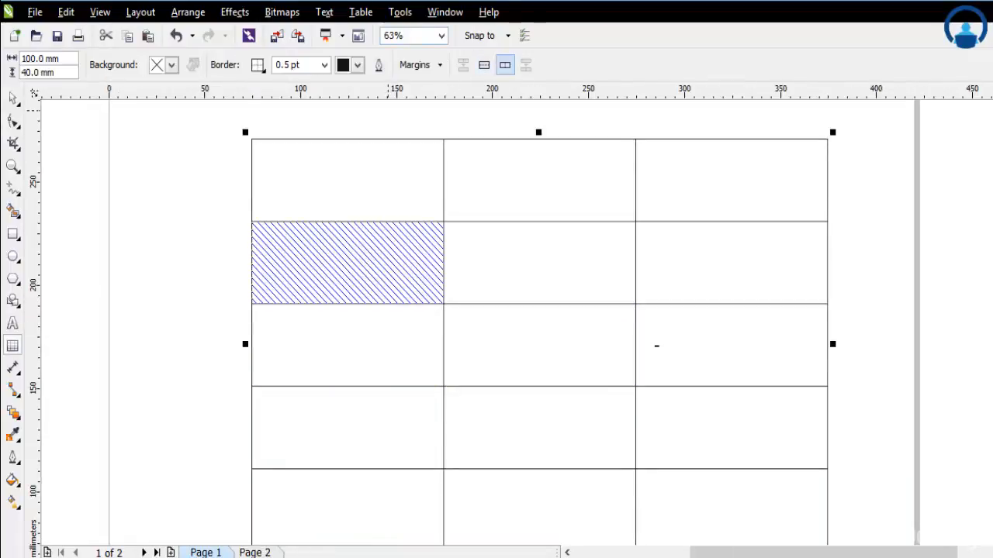
click(505, 64)
text(3)
key(Return)
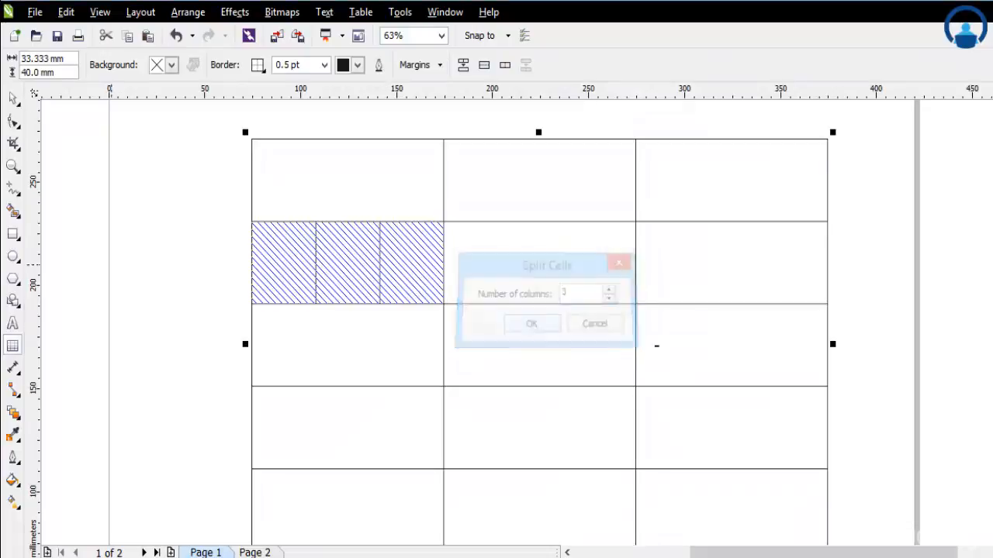
Step: Try dividing the first row's first cell into 3 columns and undo the division
click(13, 99)
click(13, 345)
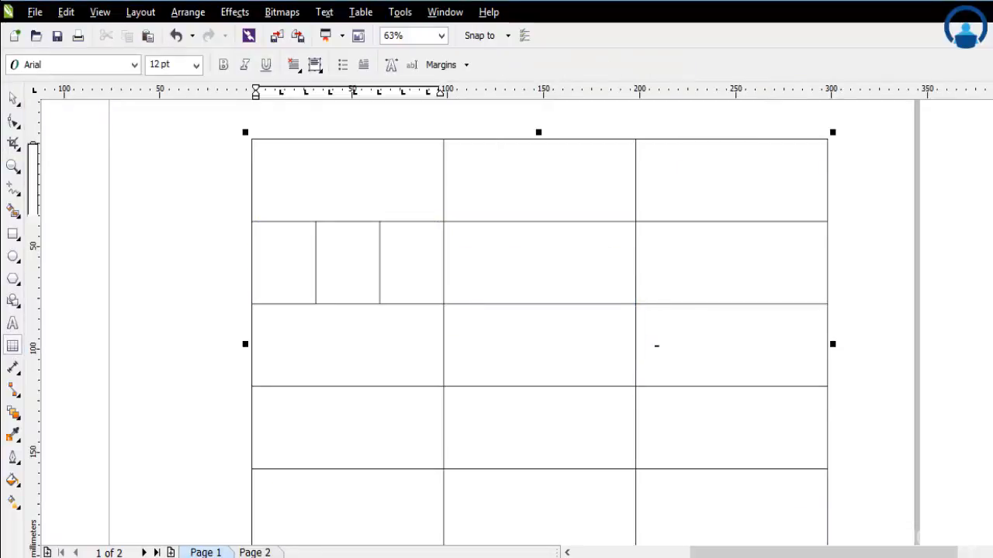
mouse_move(302, 177)
mouse_down()
mouse_move(335, 240)
mouse_move(342, 183)
mouse_up()
click(361, 11)
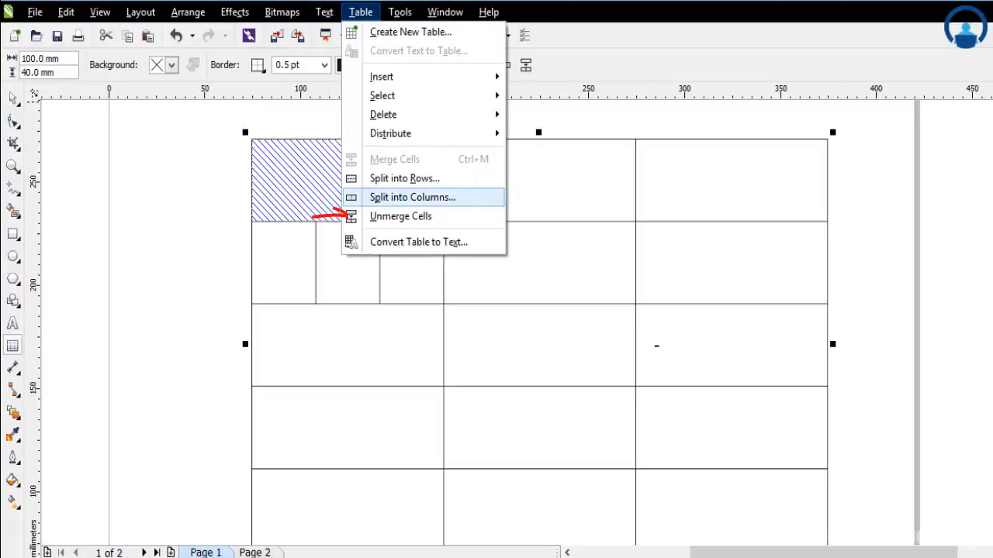
click(419, 195)
click(12, 99)
click(336, 187)
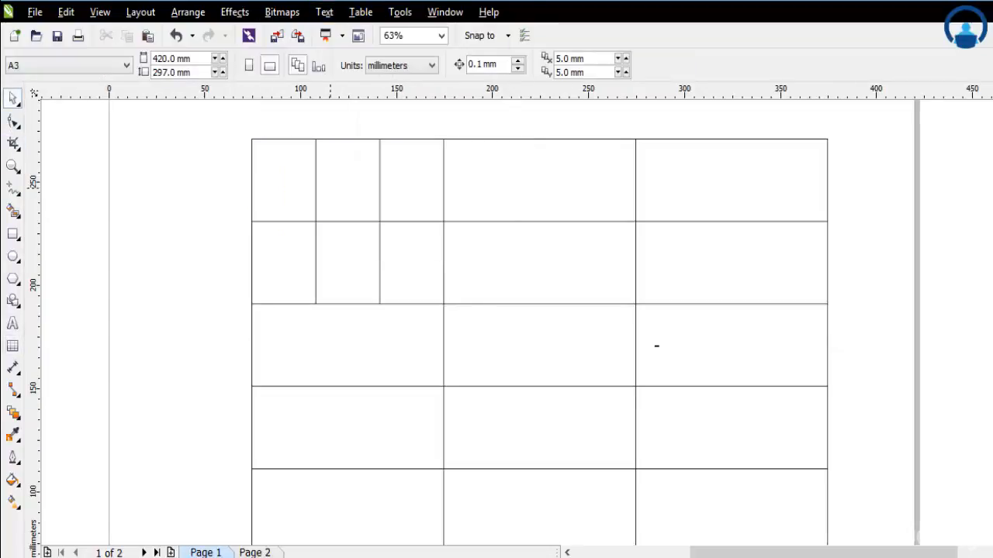
key(ctrl+z)
Step: Reselect the first cell of the first row and unmerge it
click(337, 188)
double_click(337, 188)
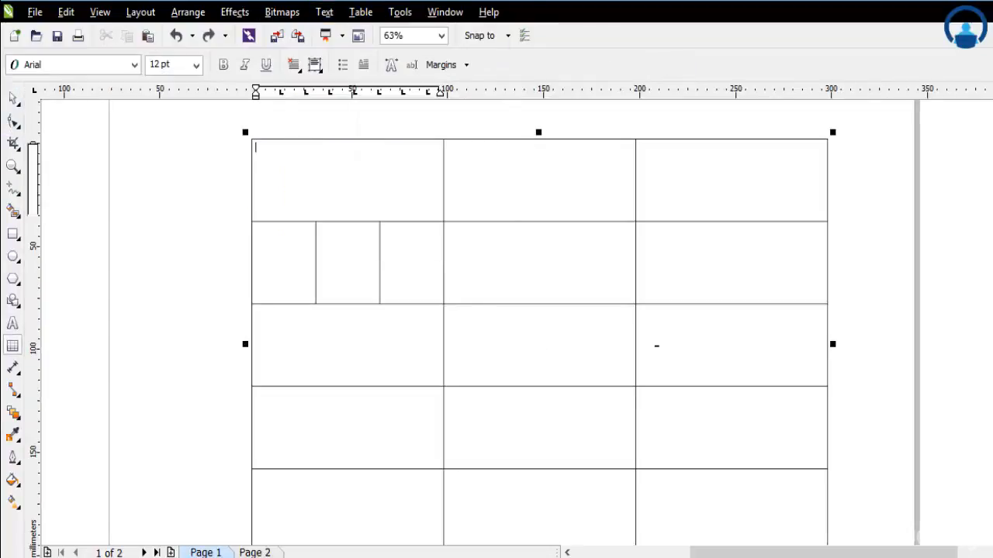
mouse_move(337, 179)
mouse_down()
mouse_move(349, 240)
mouse_move(364, 194)
mouse_up()
click(399, 12)
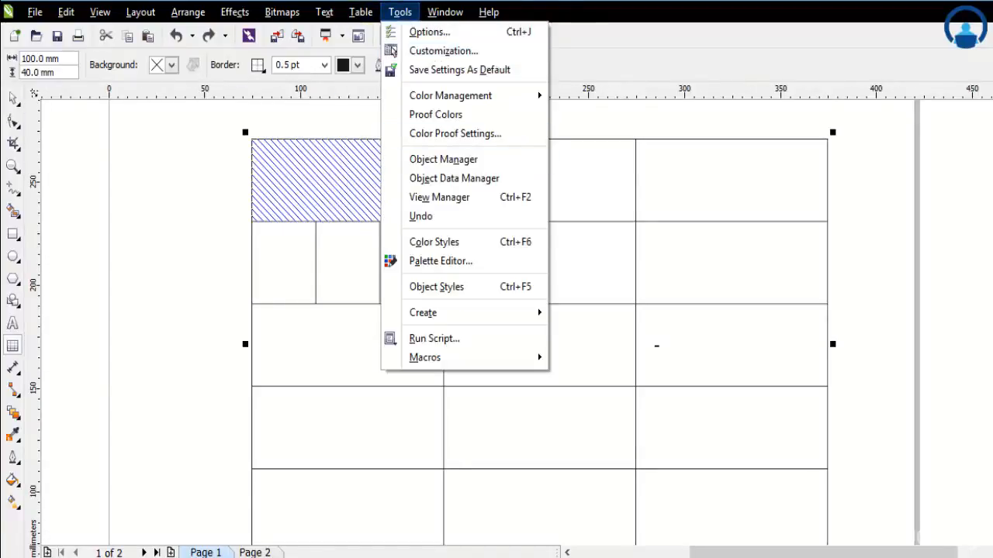
click(400, 217)
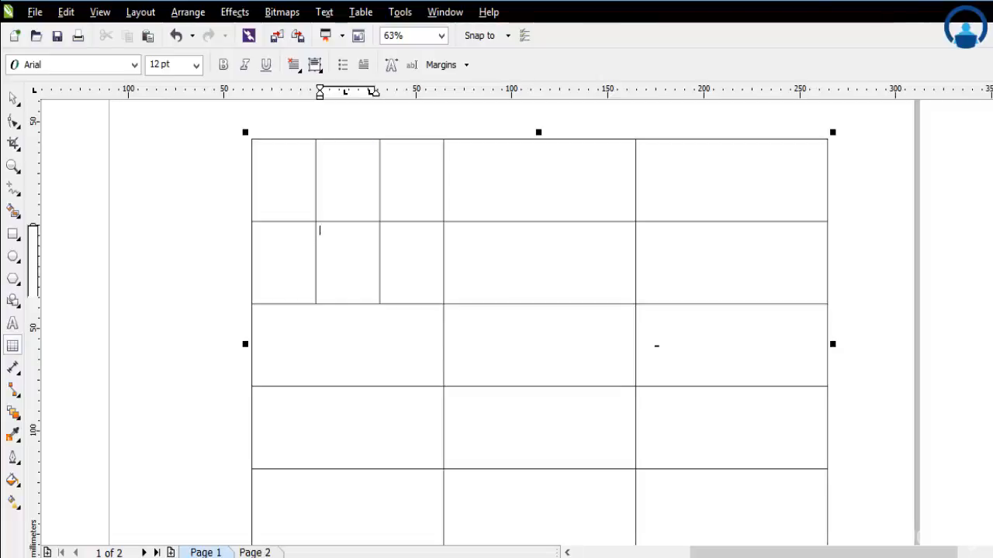
Step: Select the first cell of the third row and unmerge it in line with the divided cells above
key(Down)
key(Down)
click(346, 345)
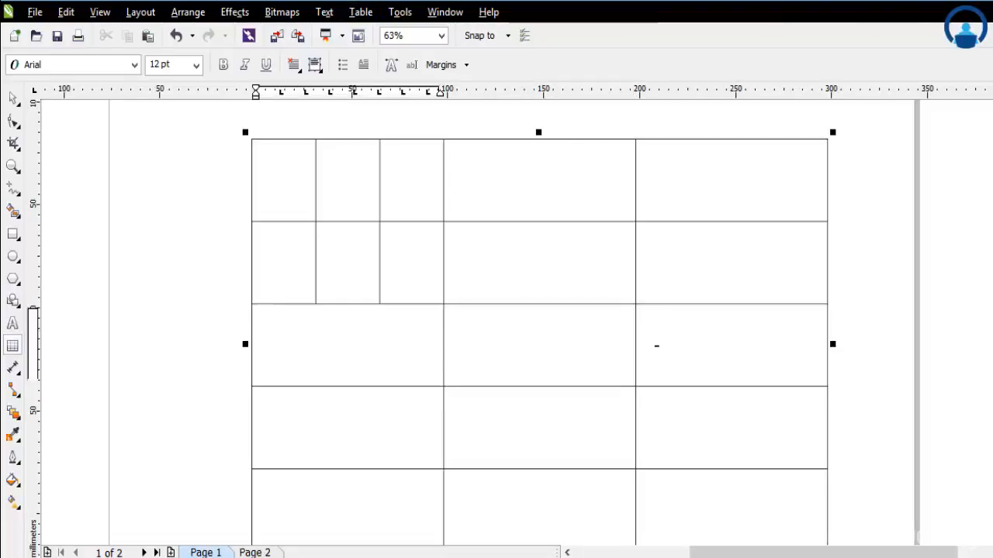
click(360, 12)
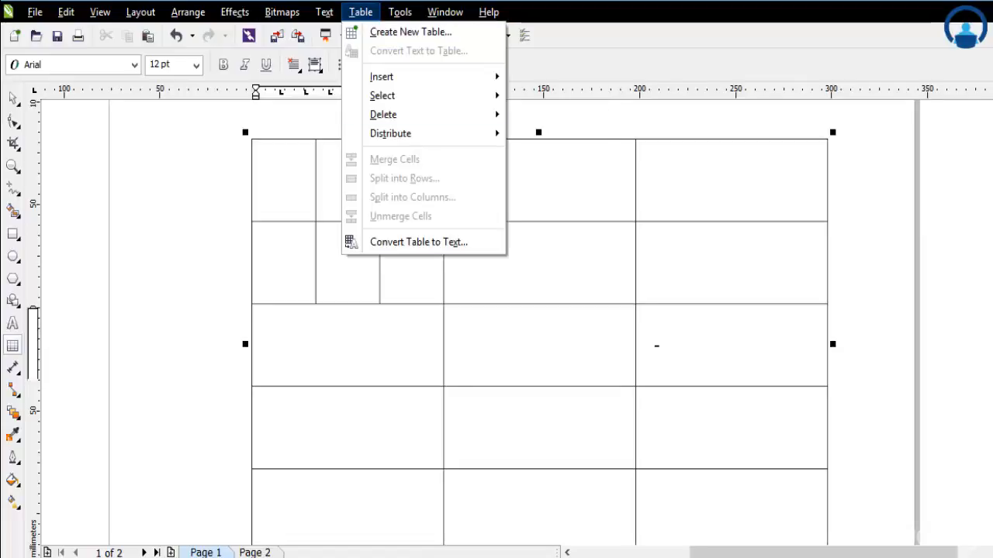
key(Escape)
key(Escape)
key(Escape)
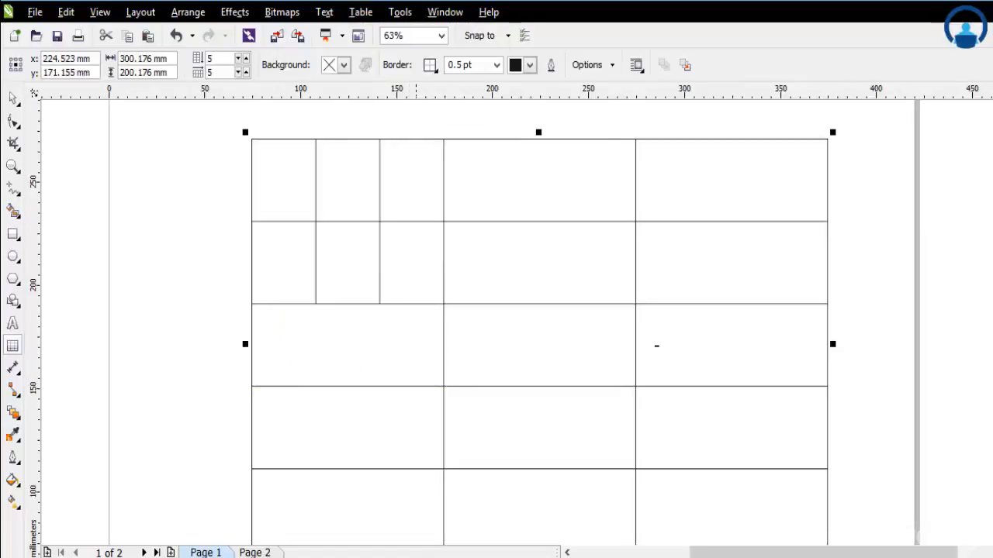
click(255, 310)
mouse_move(342, 345)
mouse_down()
mouse_move(342, 427)
mouse_move(341, 345)
mouse_up()
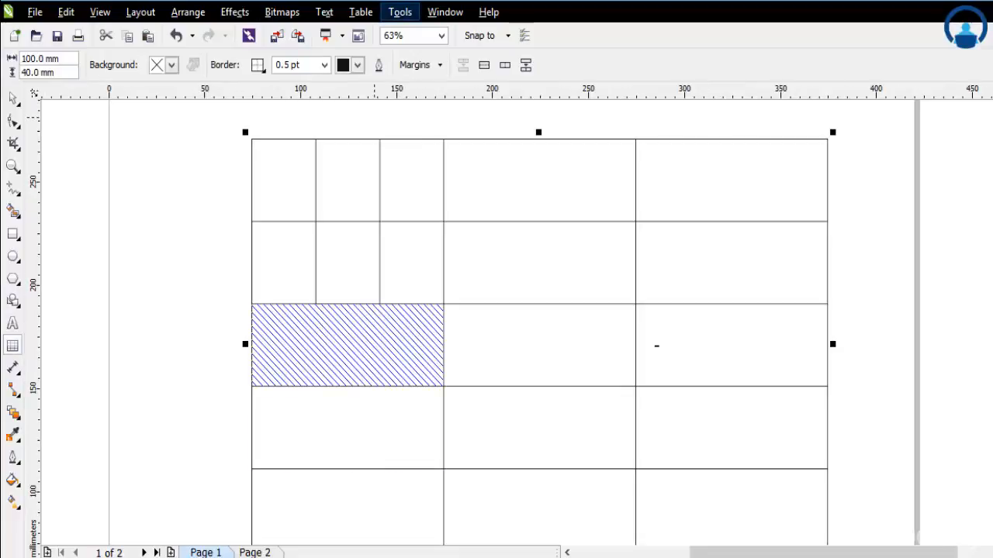
click(360, 12)
click(412, 197)
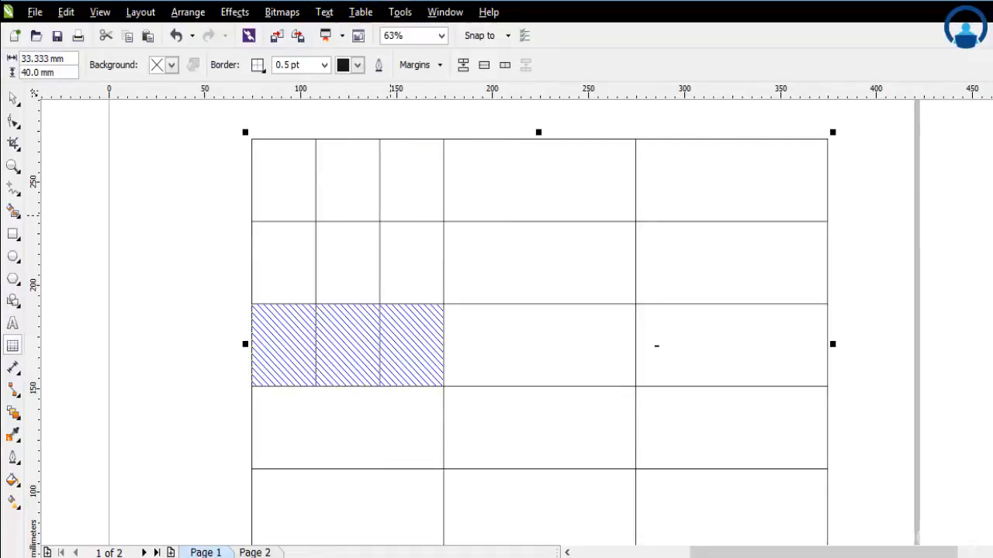
Step: Compare the cell commands available for the second row's undivided middle cell and the fourth row's first cell
click(381, 311)
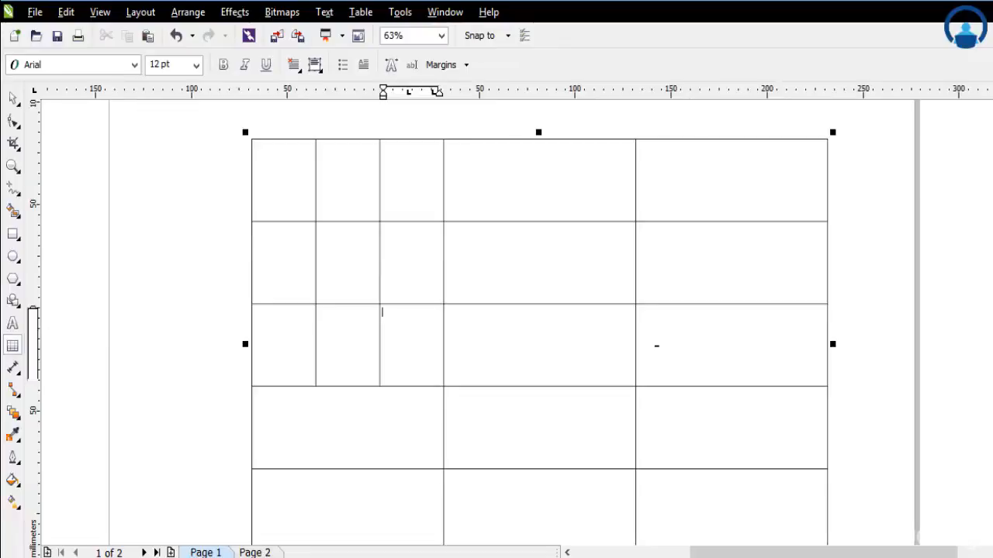
click(633, 279)
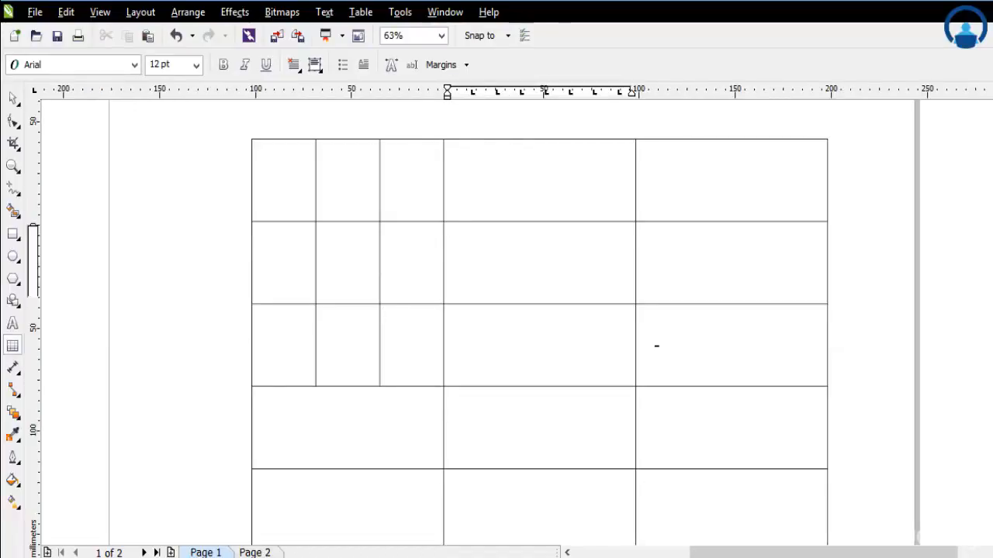
key(ctrl+a)
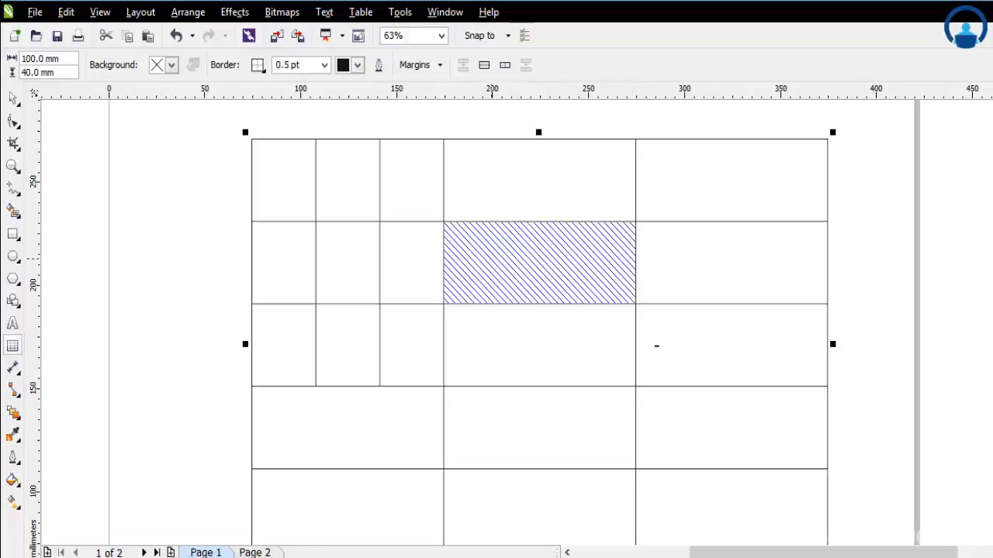
click(361, 12)
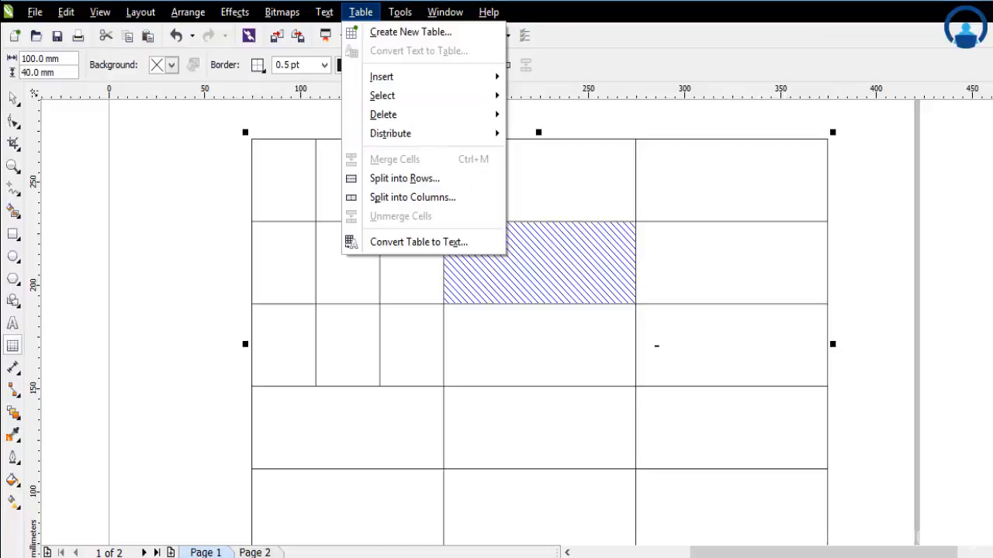
click(255, 395)
click(255, 395)
mouse_move(333, 423)
mouse_down()
mouse_move(439, 489)
mouse_move(341, 425)
mouse_move(440, 482)
mouse_move(441, 458)
mouse_up()
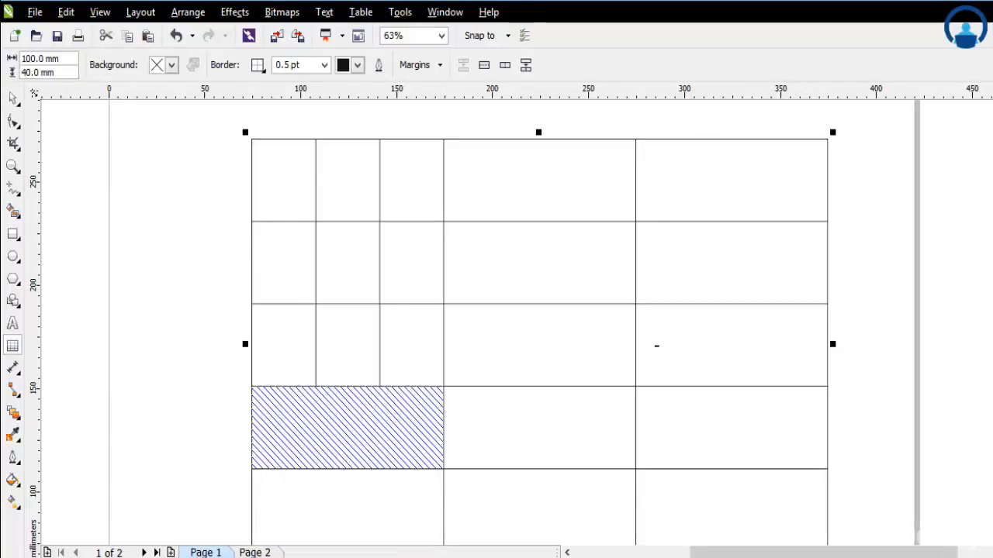
Step: Select the undivided middle cell of the first row and split it into 3 columns
click(496, 180)
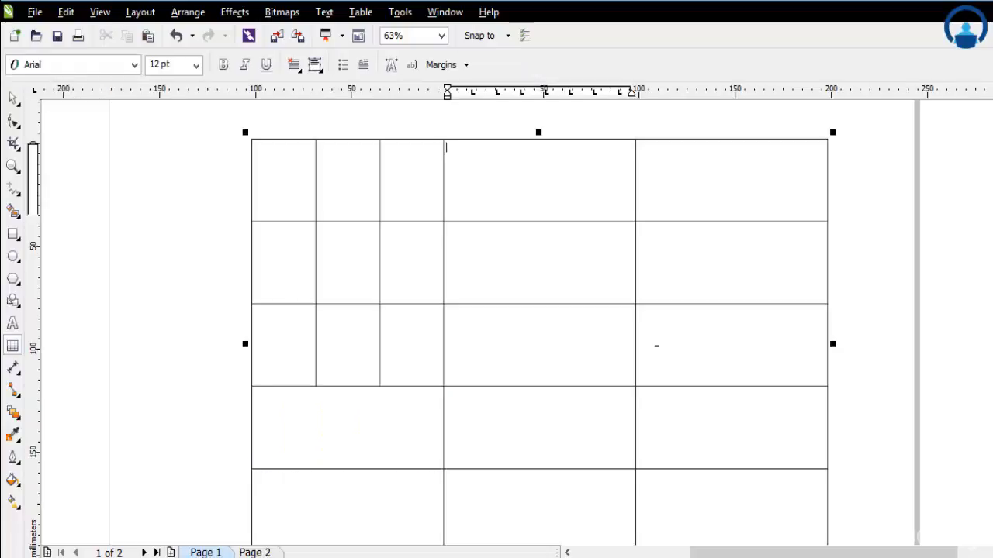
key(shift+Right)
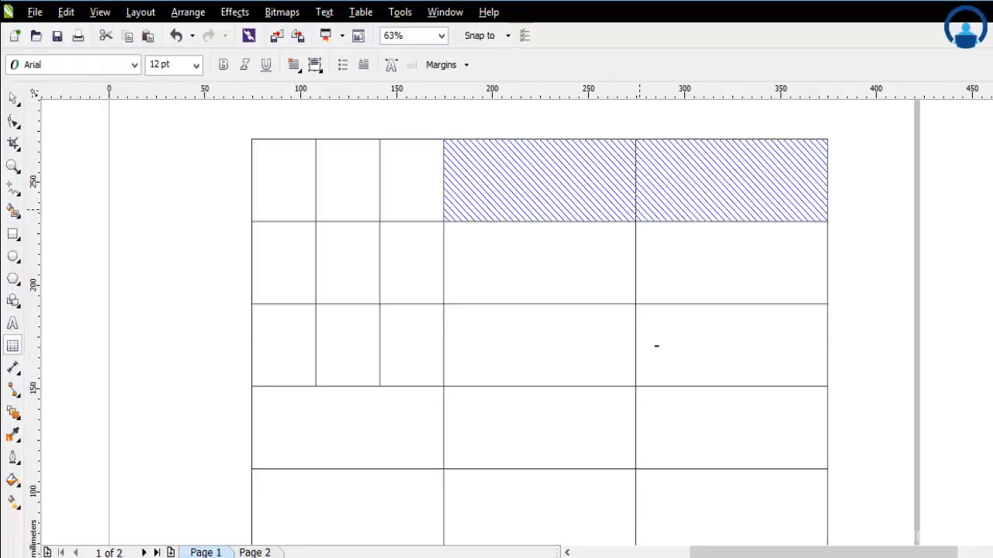
key(shift+Left)
key(shift+Down)
drag(627, 225, 620, 203)
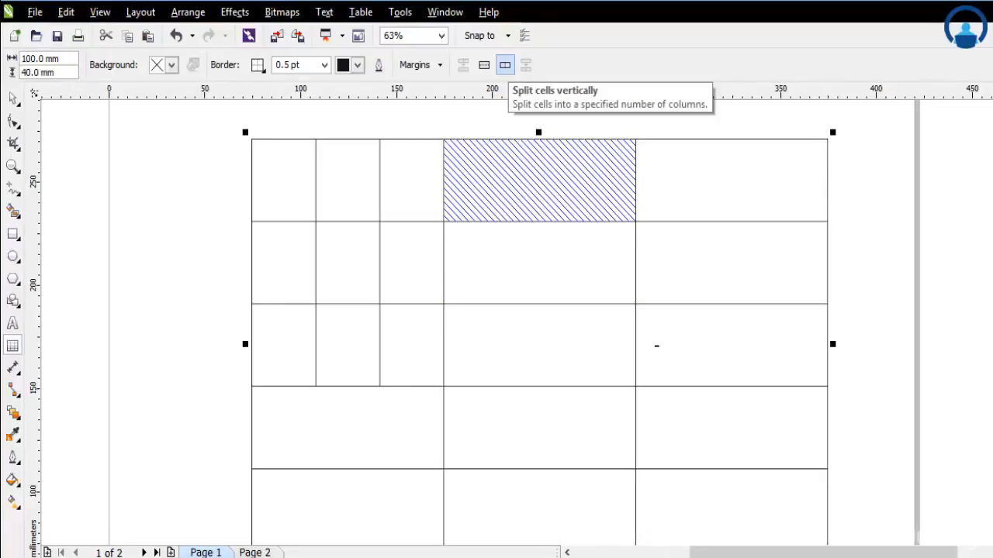
click(505, 65)
click(532, 323)
click(539, 180)
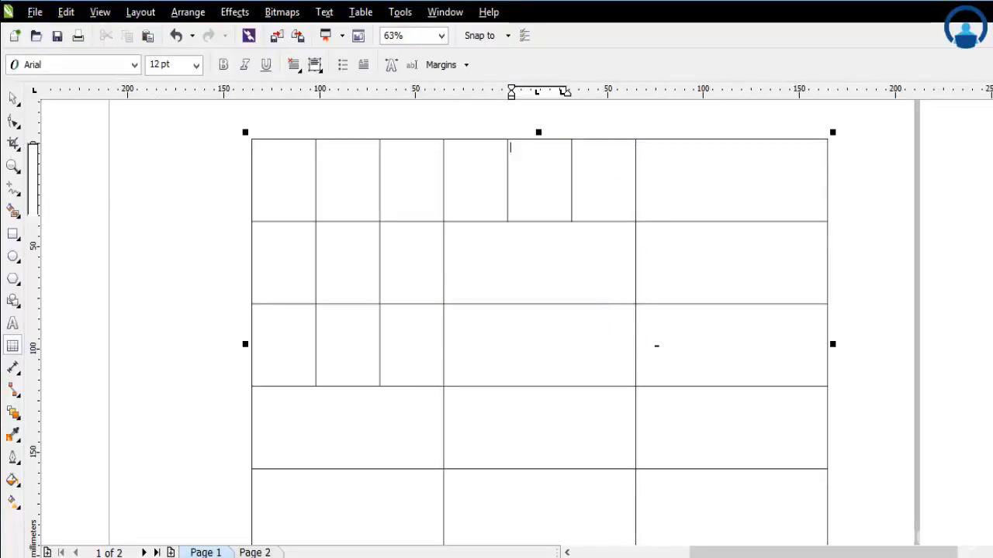
Step: Step the text cursor through the three divided middle cells of the first row to check that each is separate
click(475, 180)
click(539, 180)
click(603, 180)
click(475, 180)
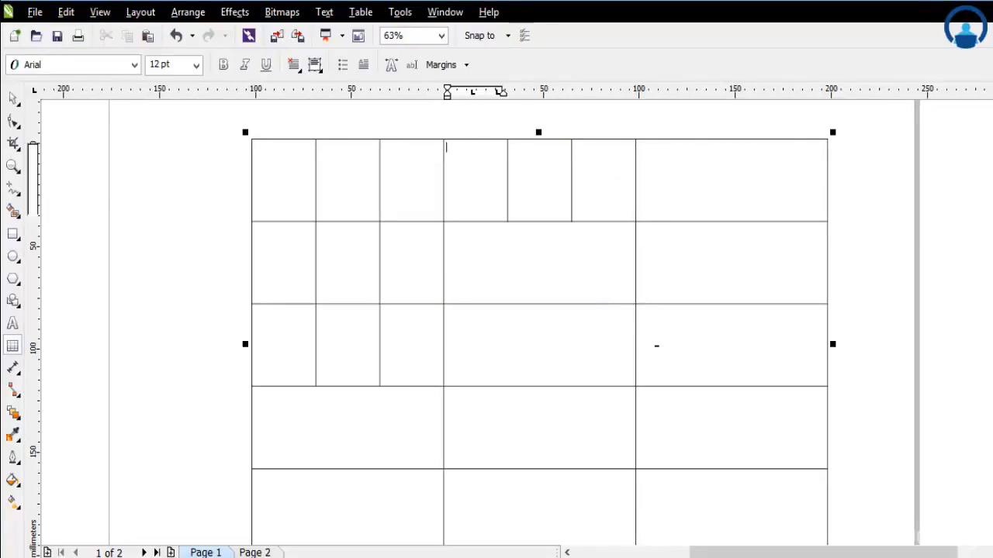
key(Right)
key(Left)
key(Right)
key(Right)
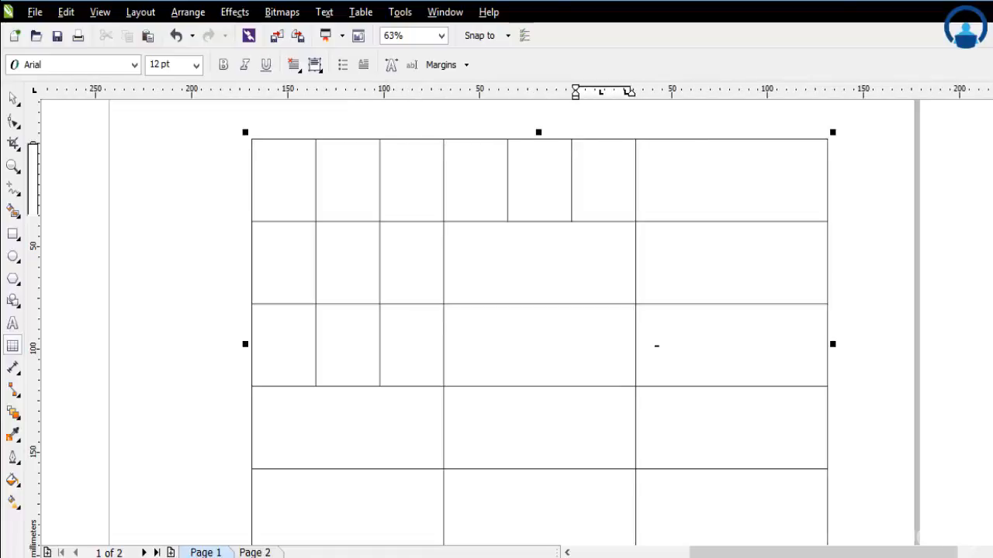
Step: Select the undivided middle cells of the second to fifth rows and unmerge them in line with the divided cells above
click(539, 262)
scroll(539, 263, down, 1)
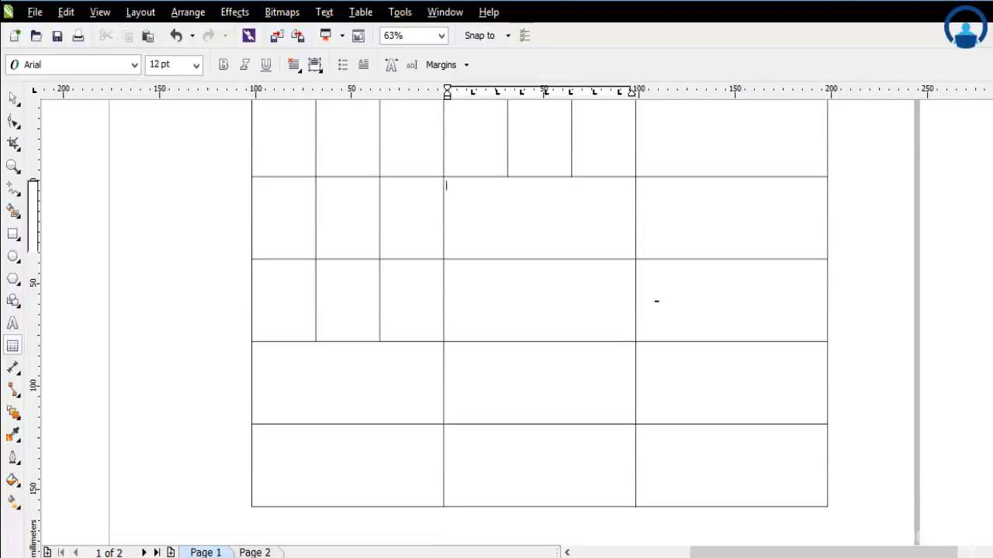
key(shift+Down)
key(shift+Down)
key(shift+Down)
click(361, 12)
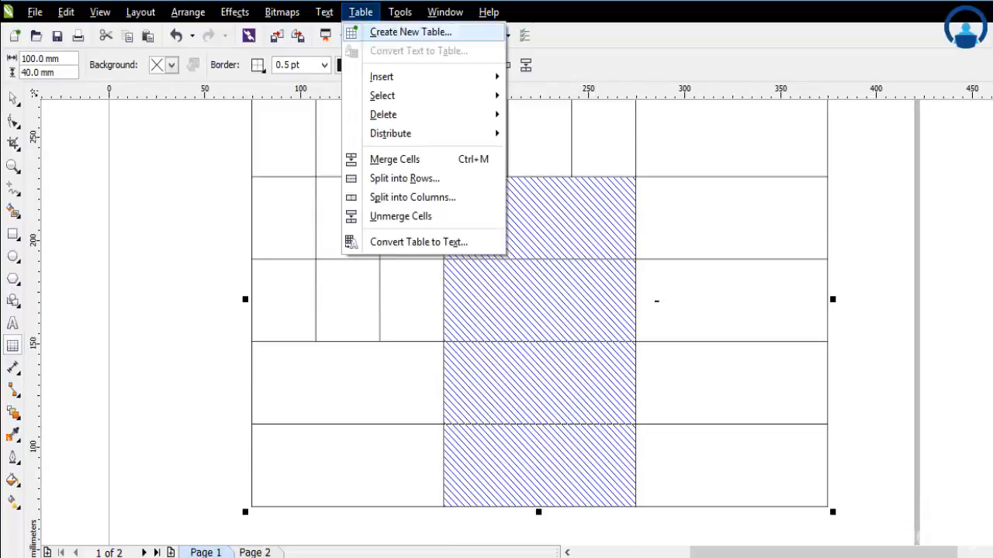
click(380, 215)
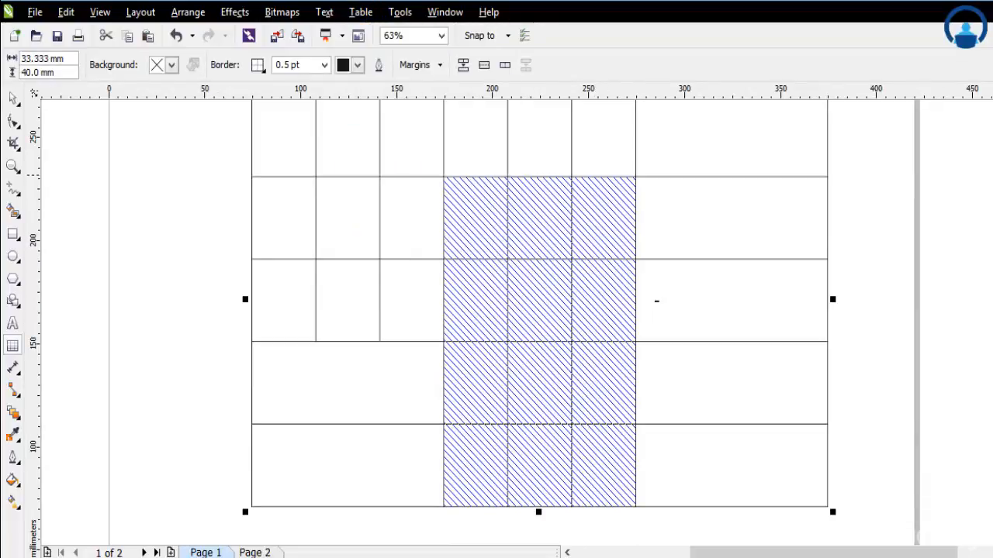
scroll(539, 322, up, 1)
click(539, 268)
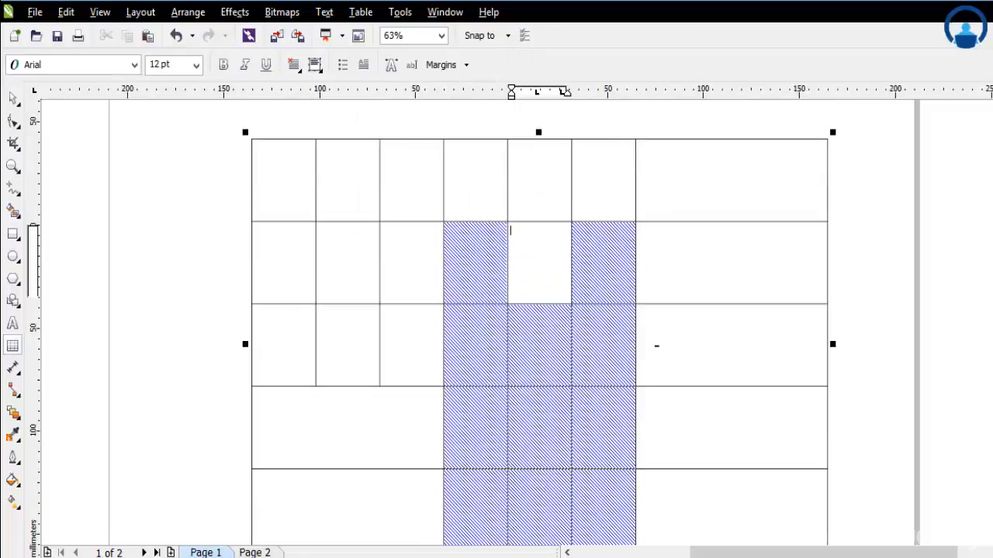
click(539, 428)
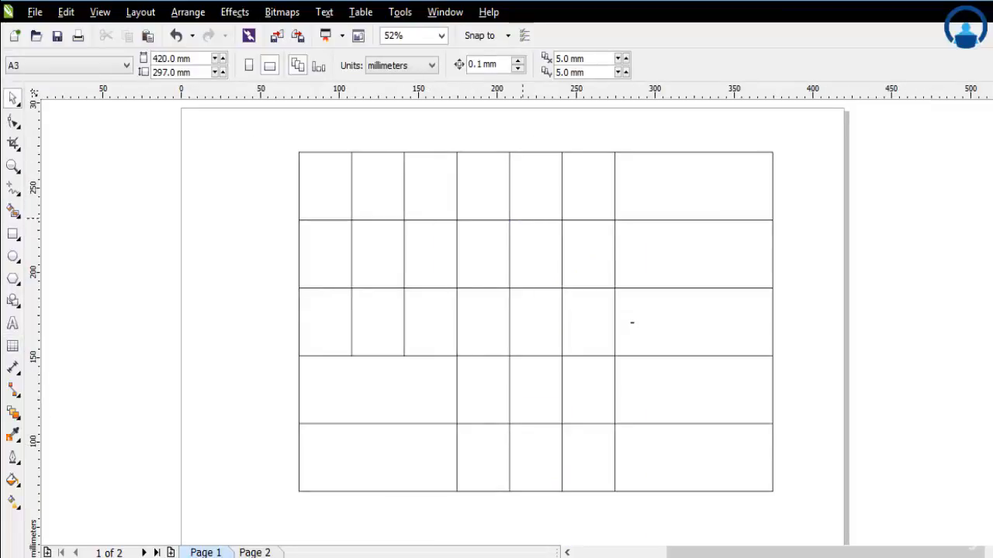
Step: Select the undivided first cells of the fourth and fifth rows and unmerge them
double_click(410, 390)
drag(410, 390, 410, 457)
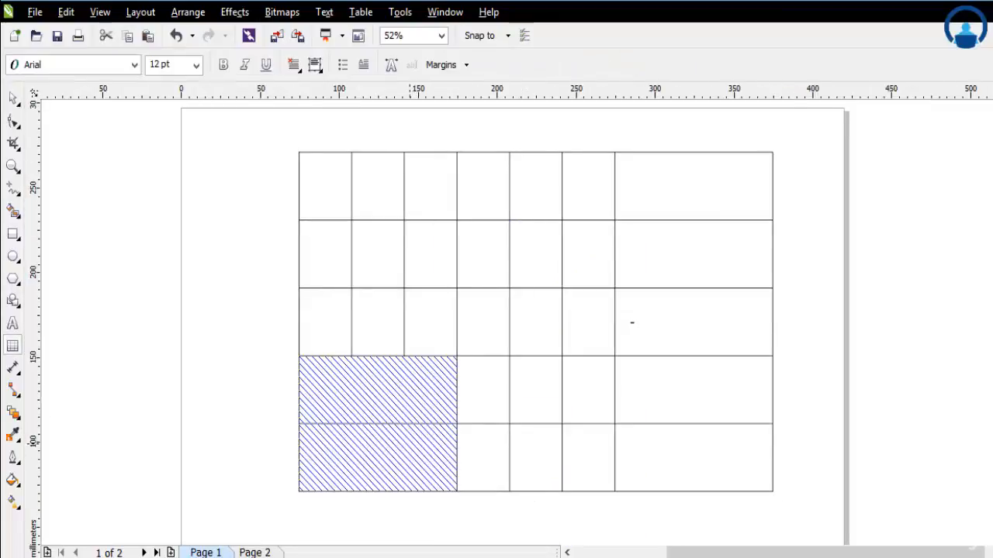
click(361, 12)
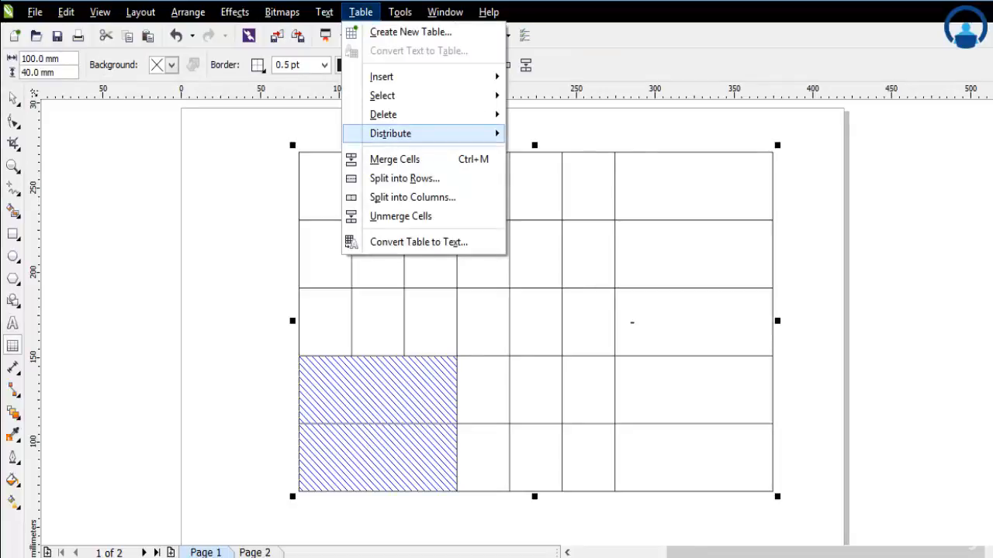
mouse_move(434, 133)
click(401, 217)
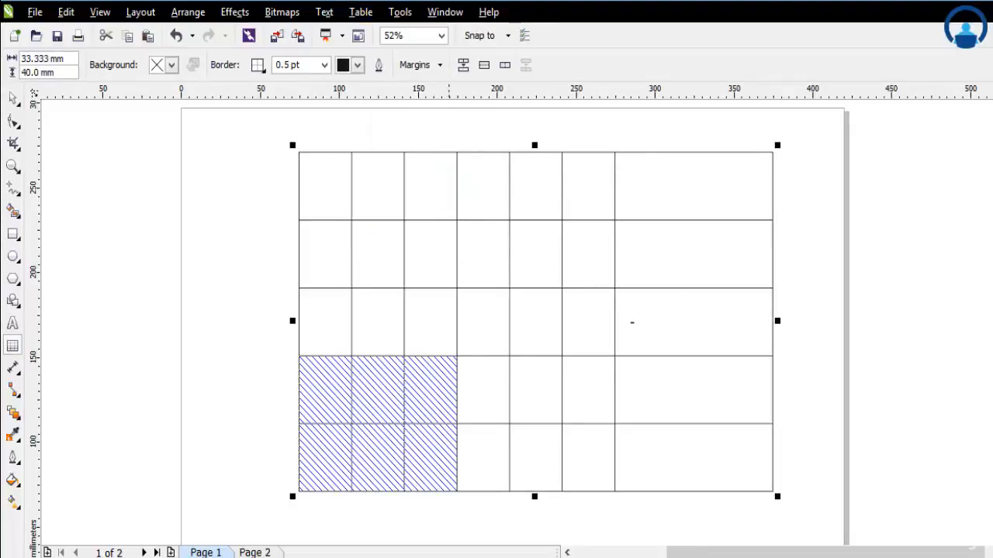
click(405, 361)
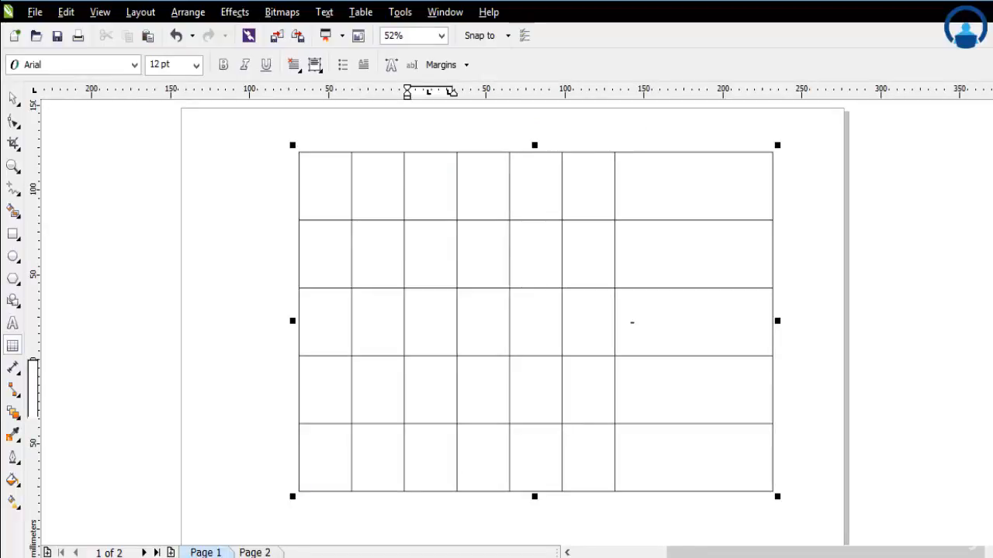
Step: Examine which table commands are available when the whole table is selected instead of individual cells
click(474, 180)
click(13, 99)
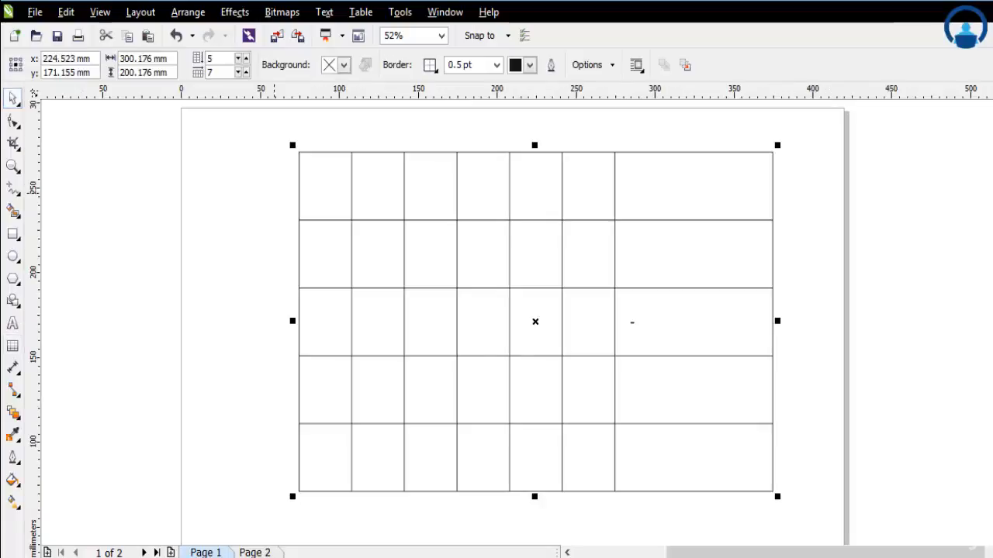
click(13, 345)
click(361, 12)
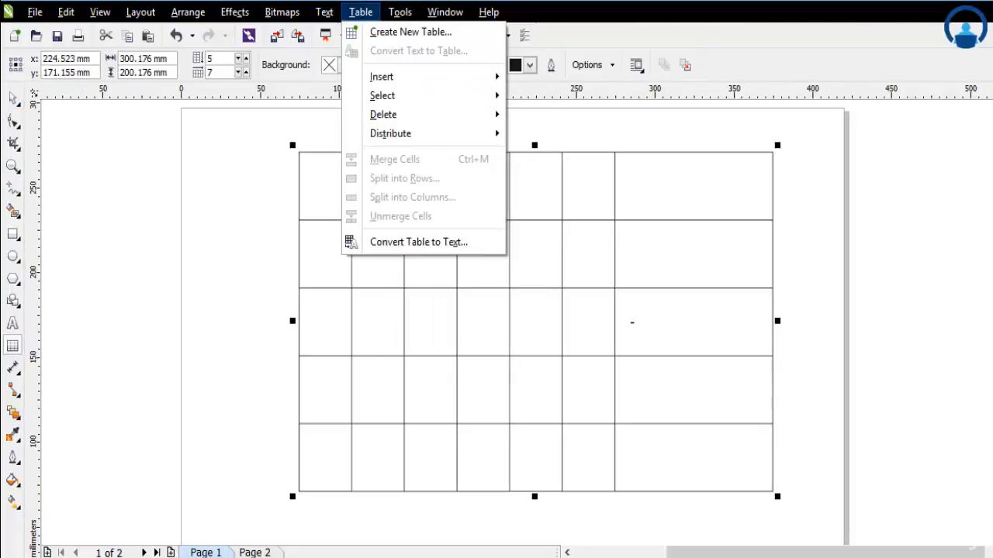
mouse_move(390, 134)
key(Escape)
key(Escape)
key(Escape)
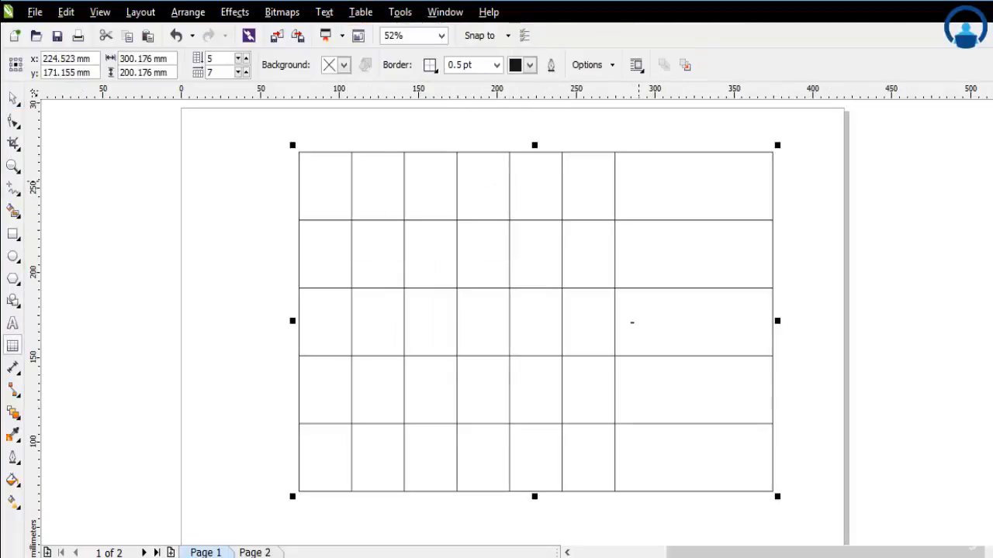
Step: Select the wide last cell of the first row and split it horizontally into 2 rows
click(639, 182)
drag(639, 182, 773, 221)
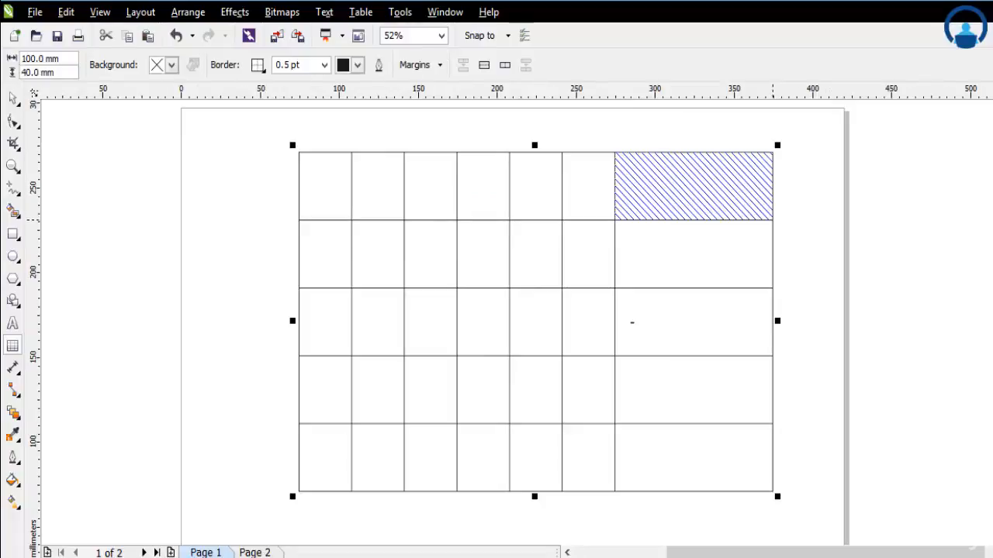
click(361, 11)
click(361, 12)
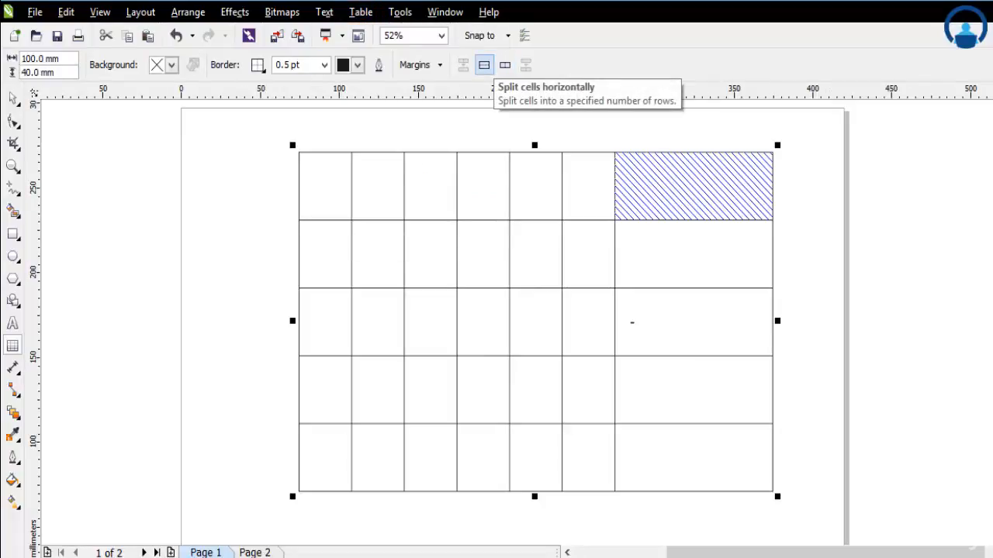
click(484, 65)
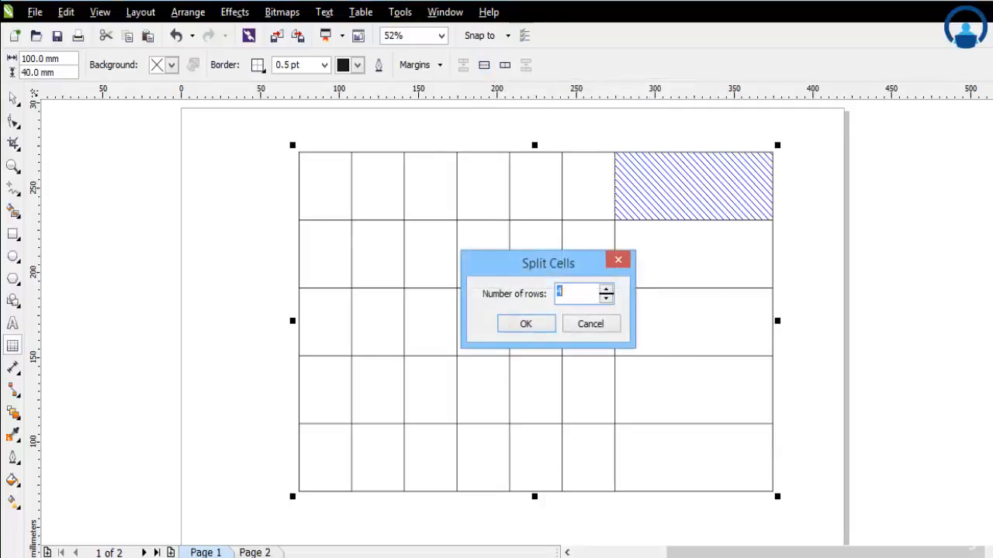
click(525, 323)
click(679, 203)
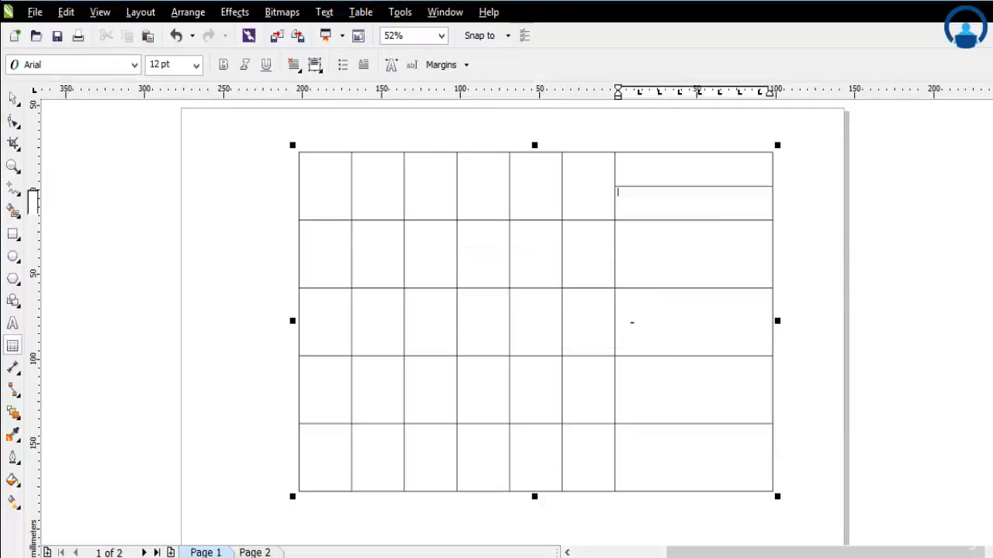
Step: Select the first six cells of the first row and unmerge them in line with the divided last cell
drag(326, 187, 589, 192)
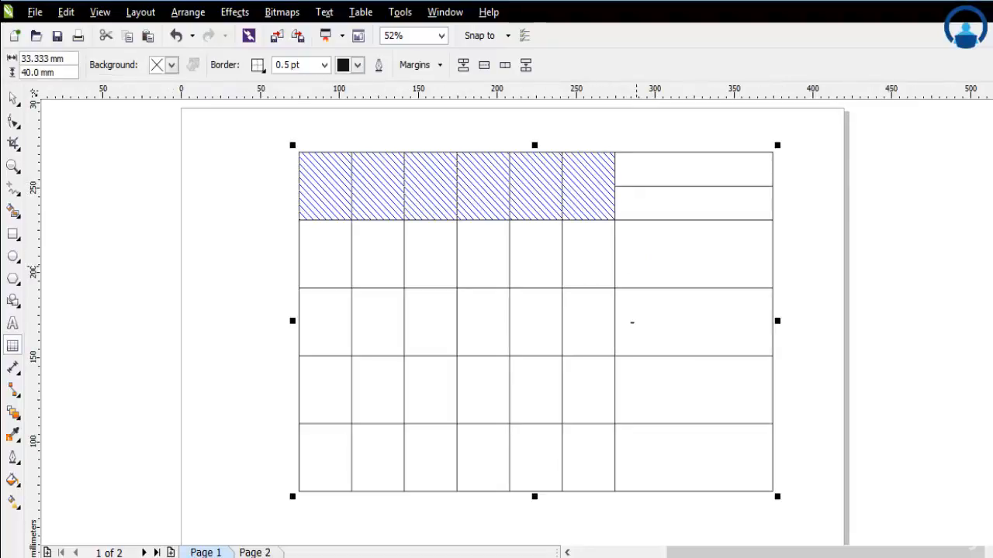
click(379, 186)
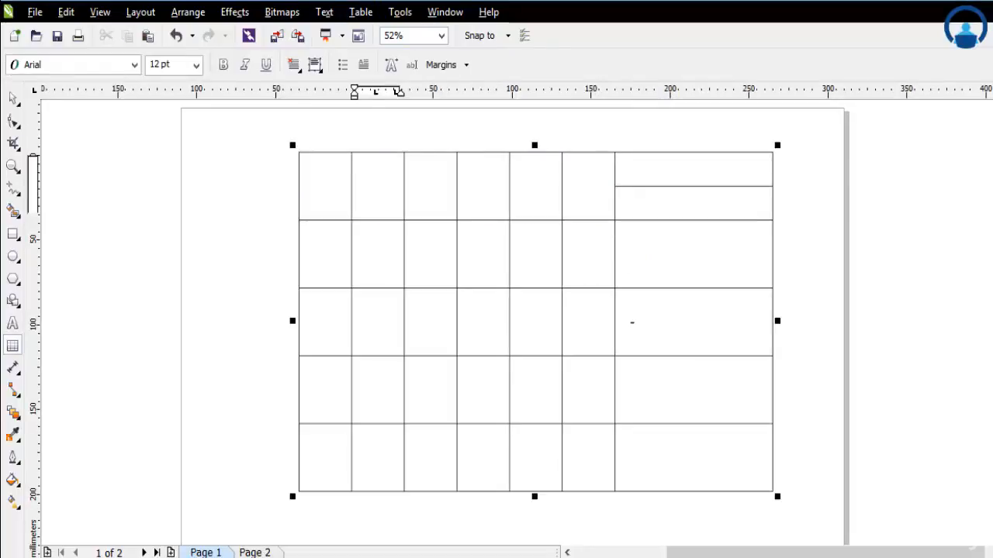
drag(325, 186, 590, 188)
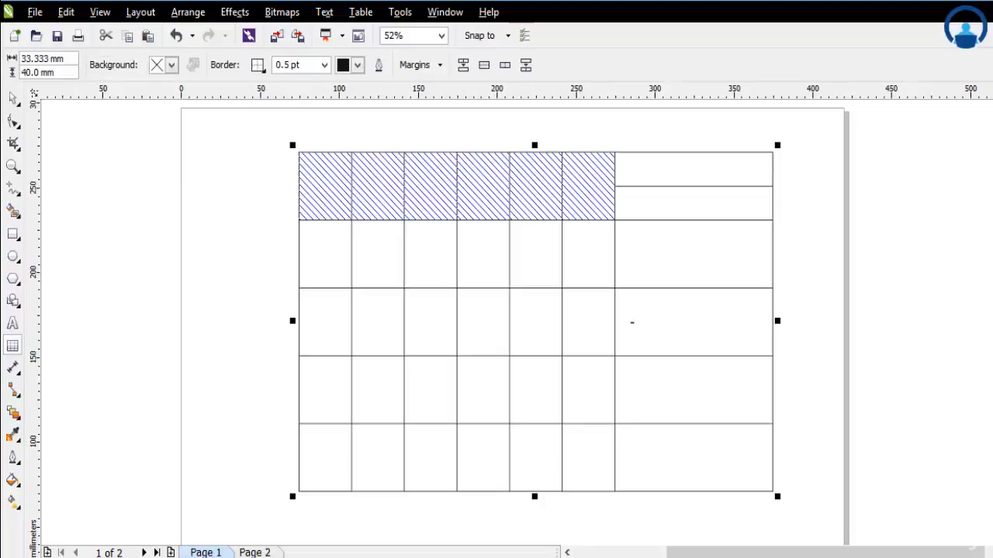
click(360, 12)
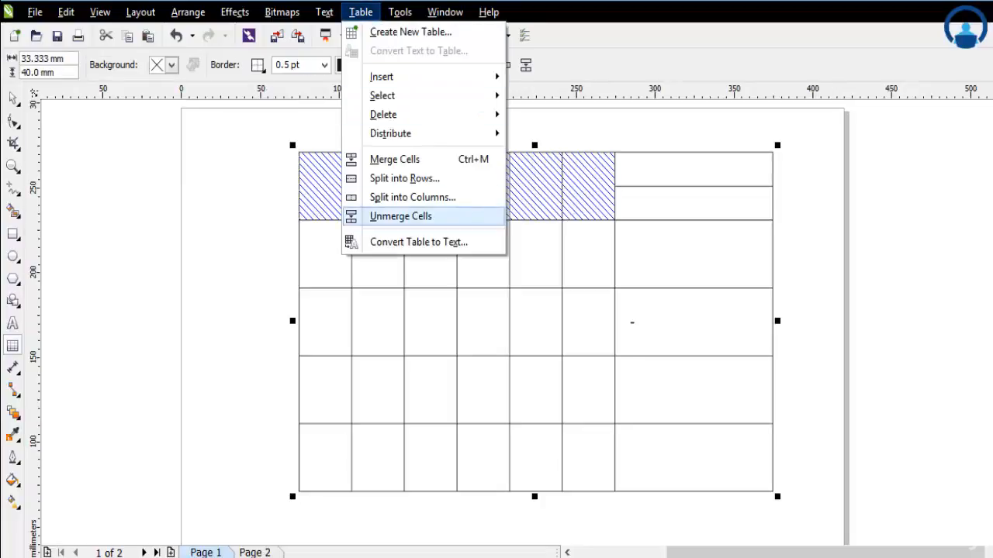
click(398, 215)
click(523, 203)
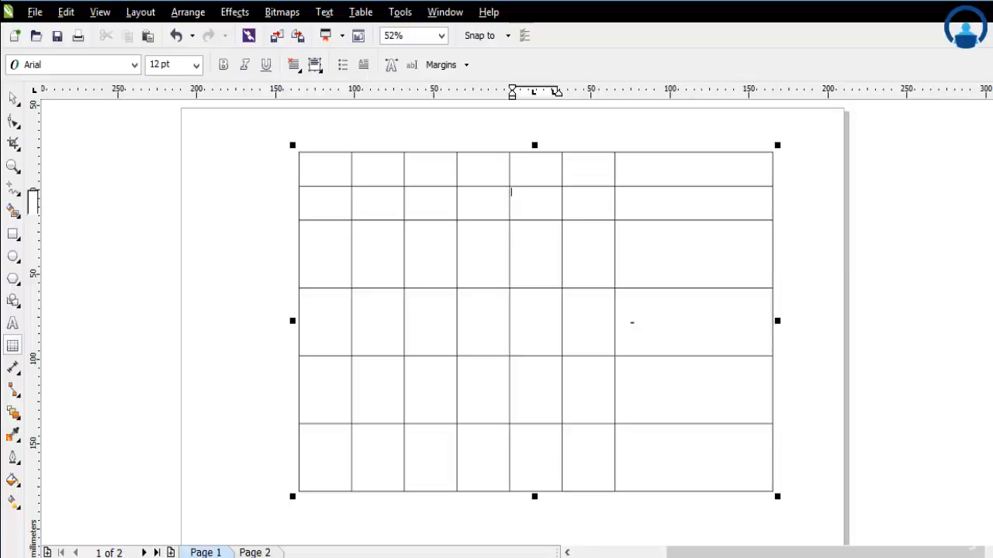
Step: Open the options for distributing the table's rows and columns evenly
click(360, 11)
mouse_move(403, 134)
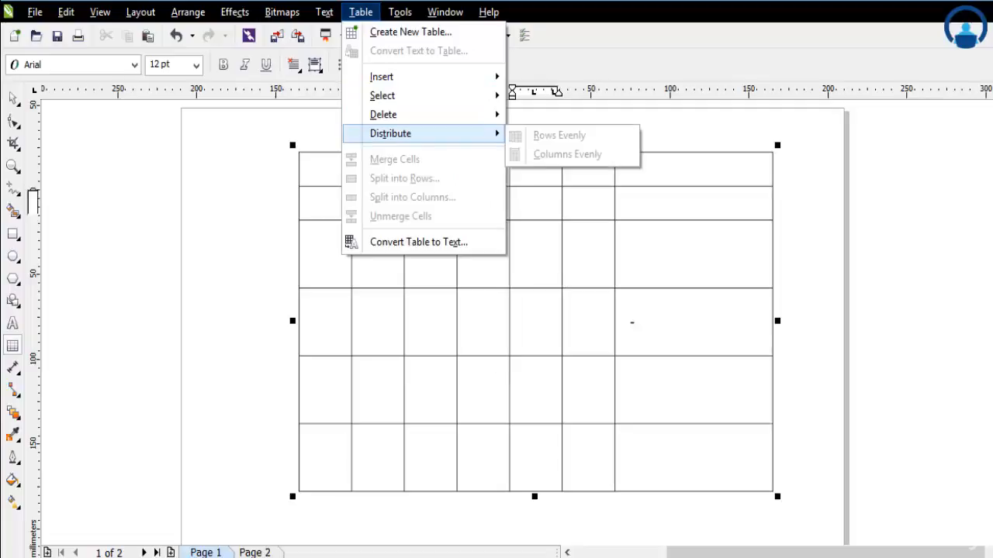